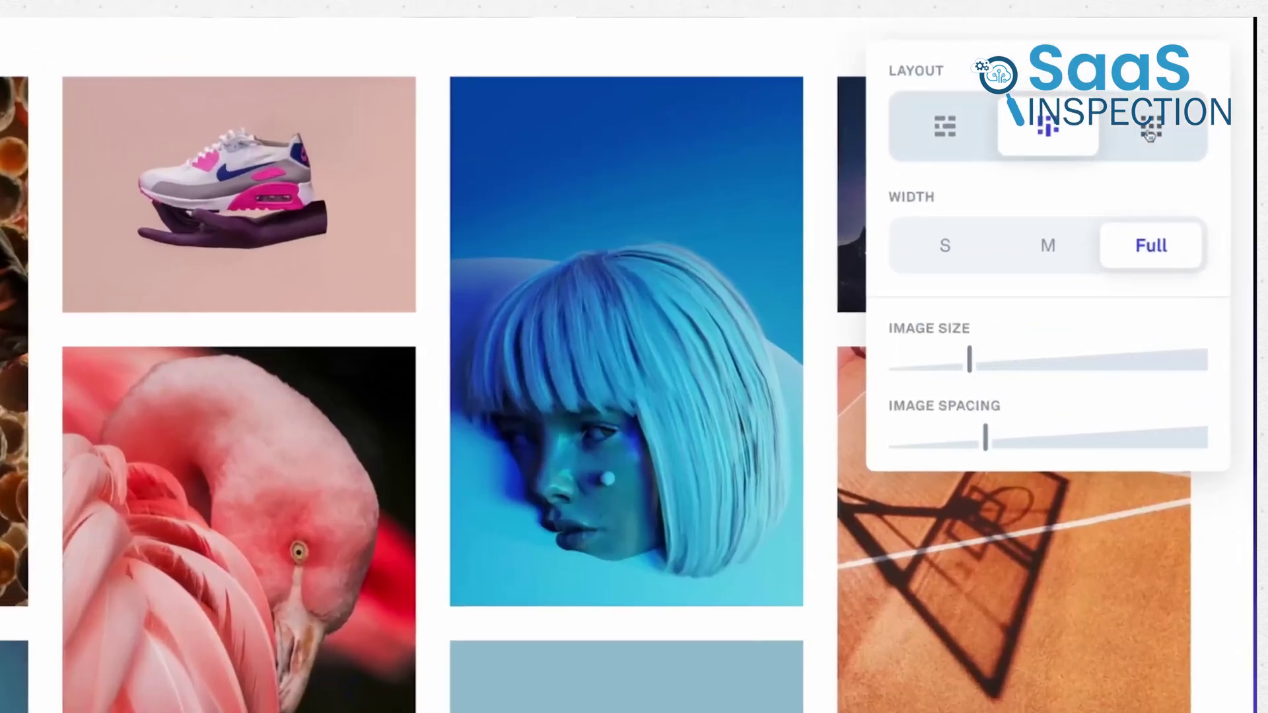
# Step: Switch the gallery to grid, then list layout, and adjust the image spacing
pyautogui.click(1162, 137)
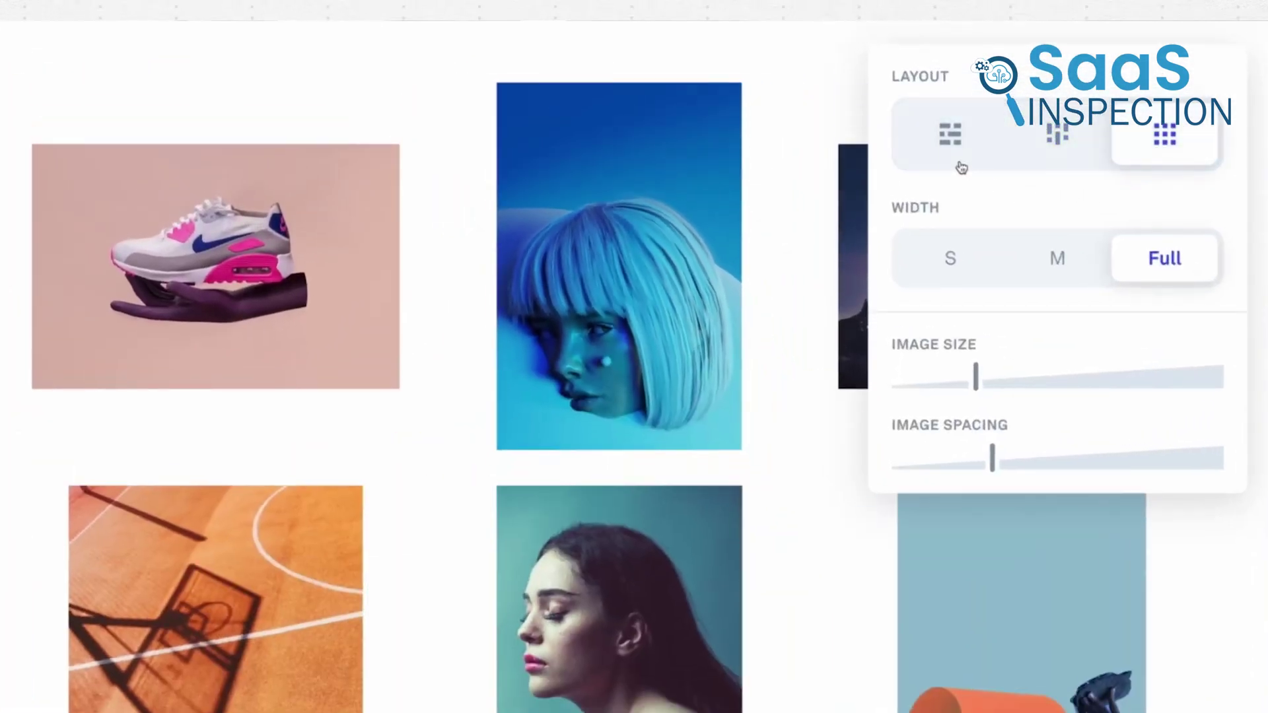
pyautogui.click(954, 149)
pyautogui.moveTo(993, 460)
pyautogui.mouseDown()
pyautogui.moveTo(1123, 476)
pyautogui.moveTo(995, 485)
pyautogui.moveTo(1234, 475)
pyautogui.moveTo(994, 472)
pyautogui.mouseUp()
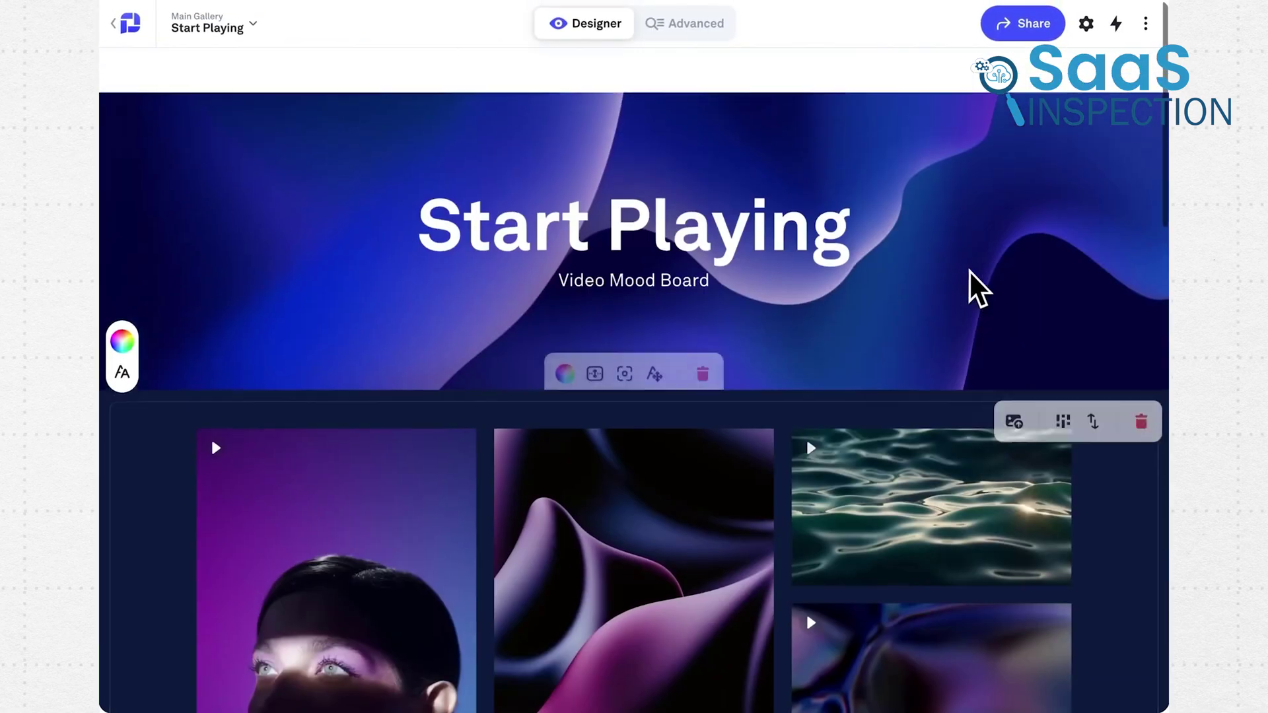
# Step: Share the gallery by link with view-only access
pyautogui.scroll(-1, 970, 267)
pyautogui.click(1012, 22)
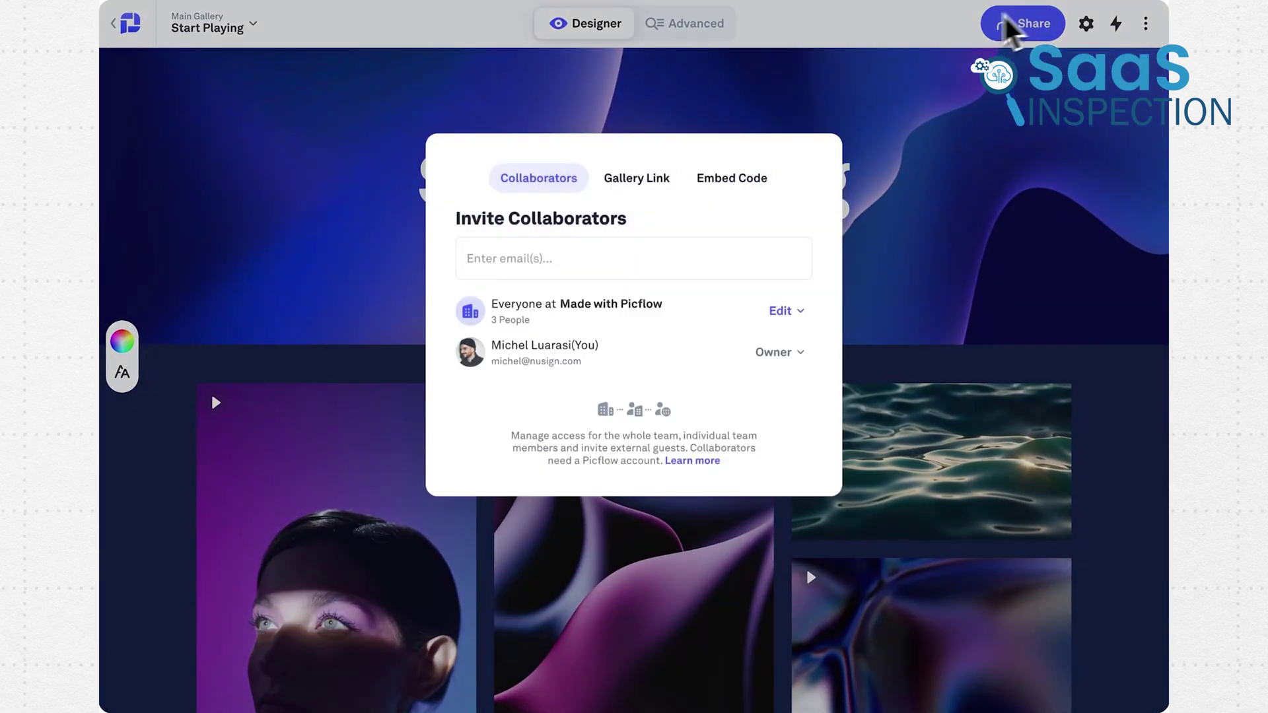
pyautogui.click(657, 177)
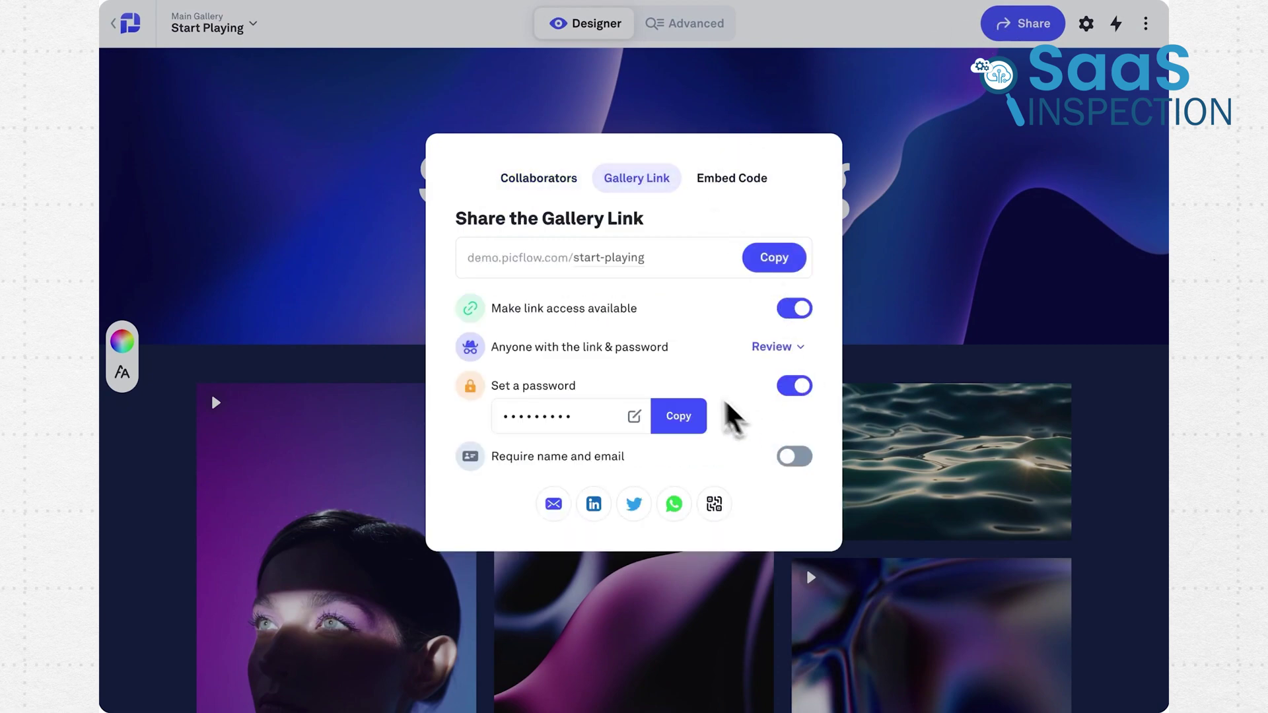
pyautogui.click(782, 346)
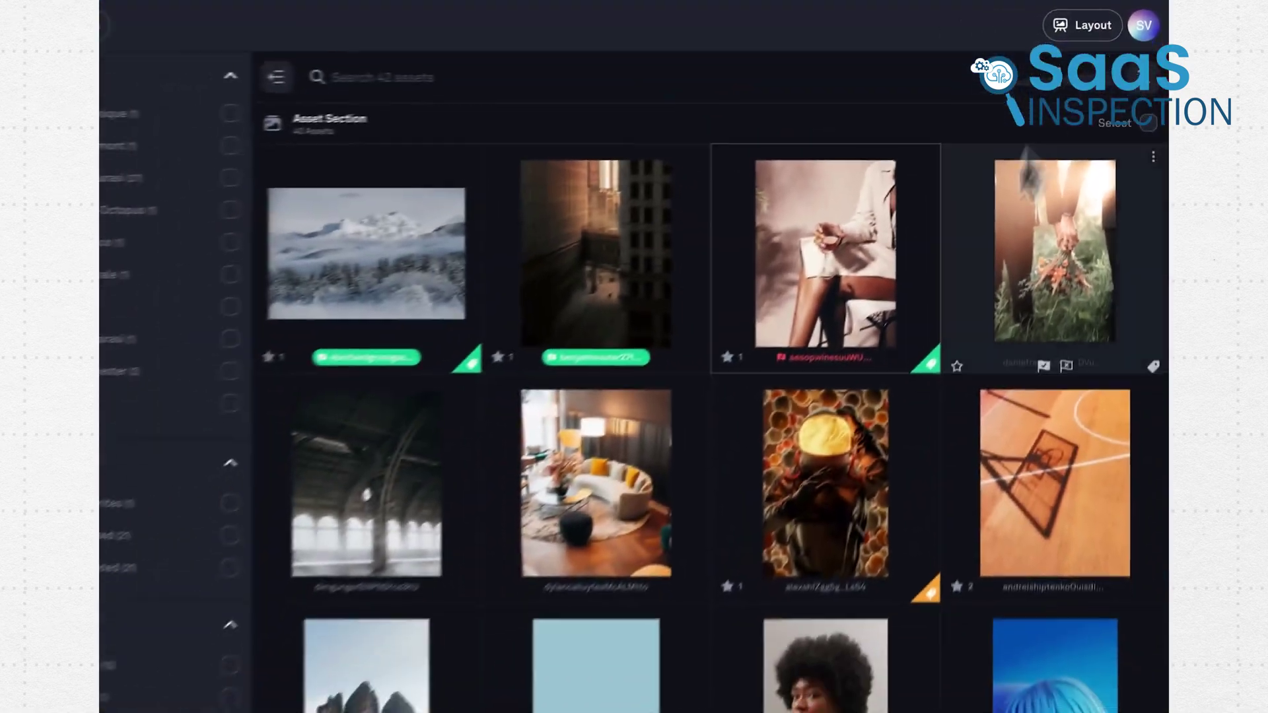
# Step: Filter to approved, purple-labelled assets and open the dark portrait in the viewer
pyautogui.scroll(-5, 839, 438)
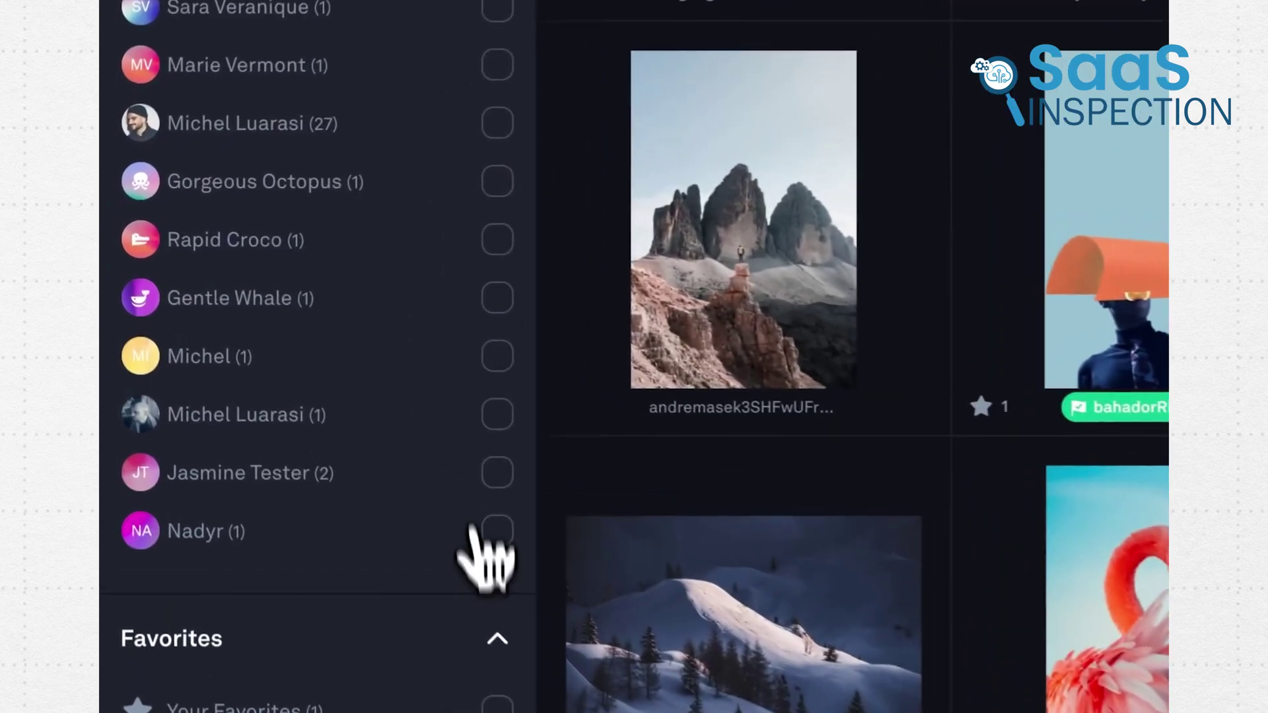
pyautogui.scroll(-7, 476, 542)
pyautogui.click(506, 527)
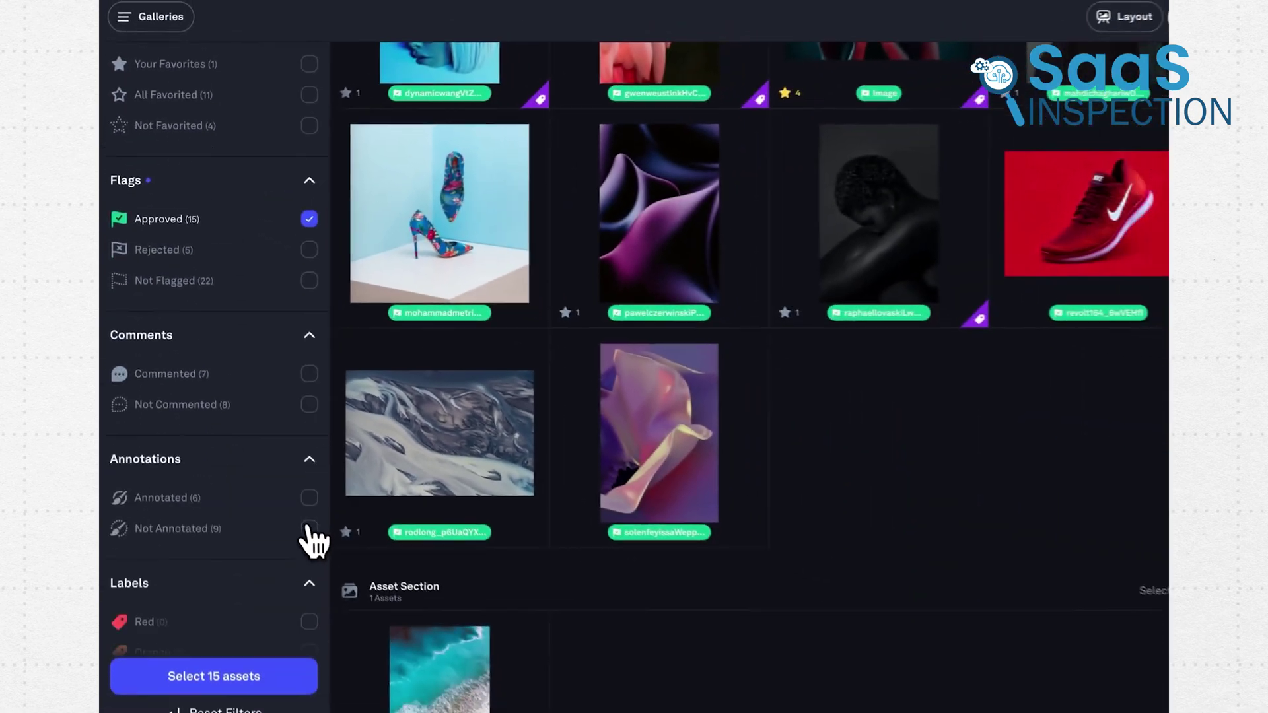
pyautogui.scroll(-3, 304, 535)
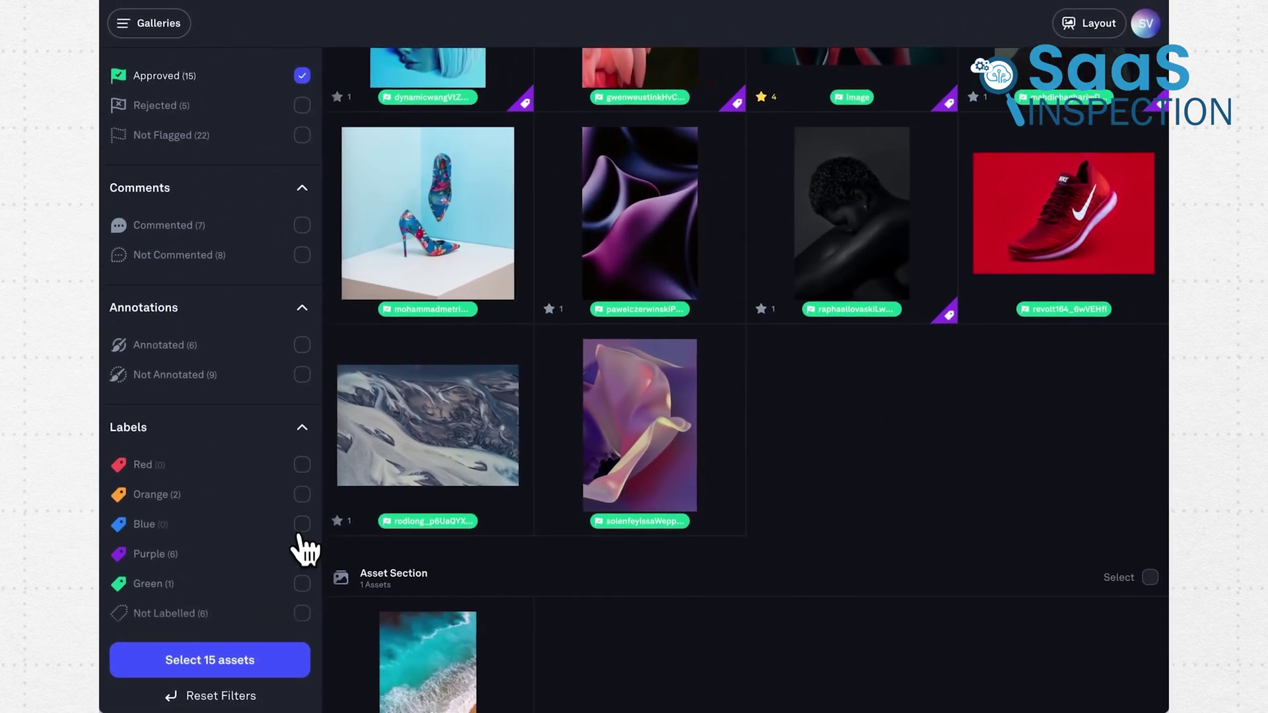
pyautogui.click(302, 554)
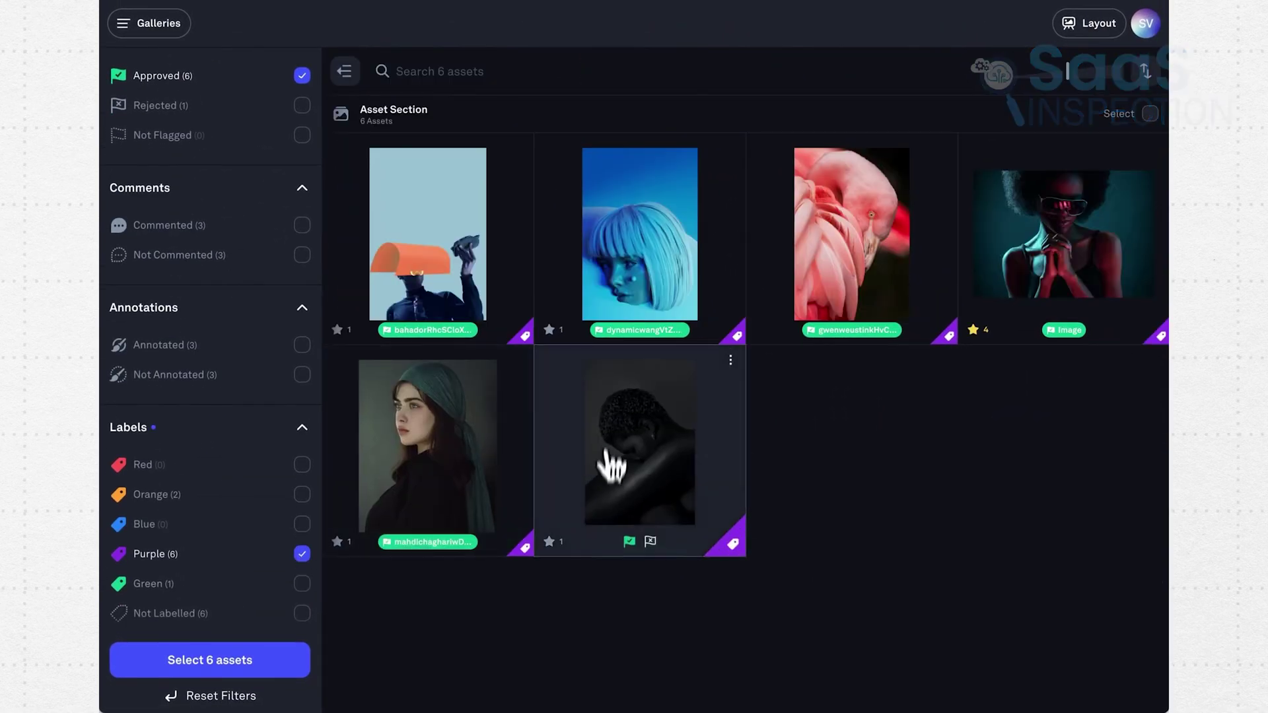
pyautogui.click(1060, 264)
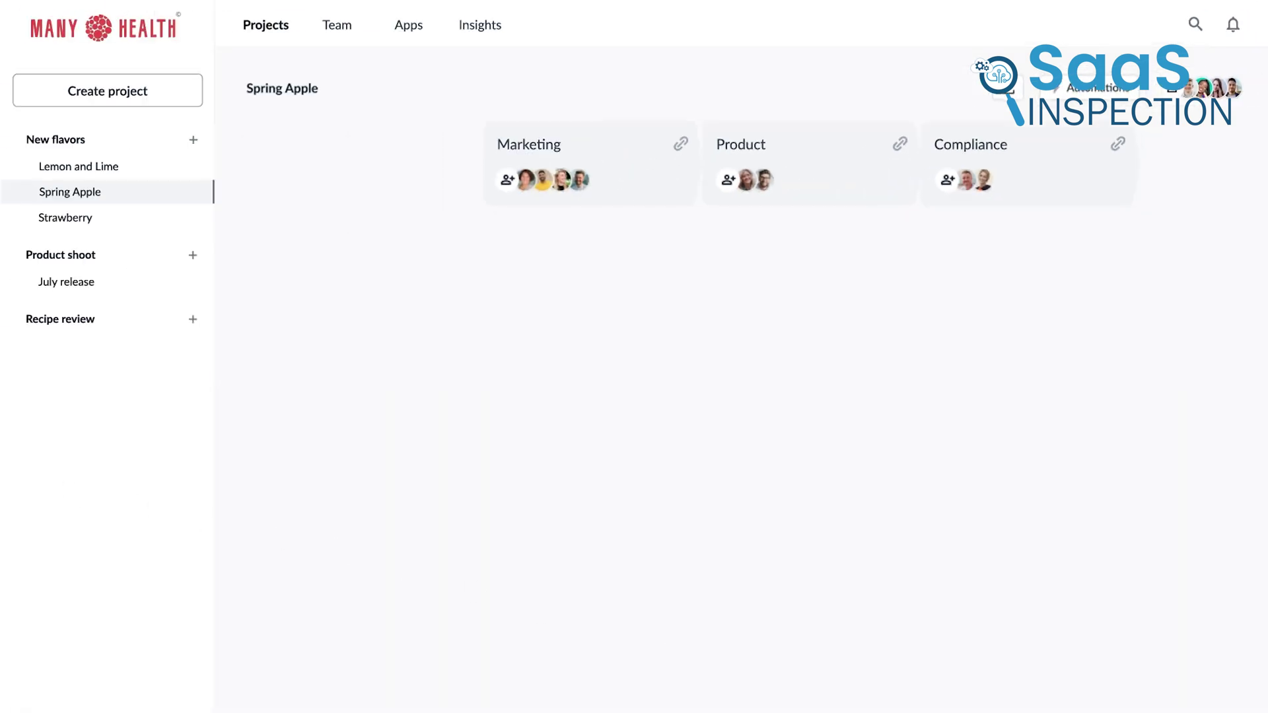
# Step: Drop the design, video and copy files onto Spring Apple, then open Label.pdf
pyautogui.moveTo(104, 418); pyautogui.dragTo(473, 300)
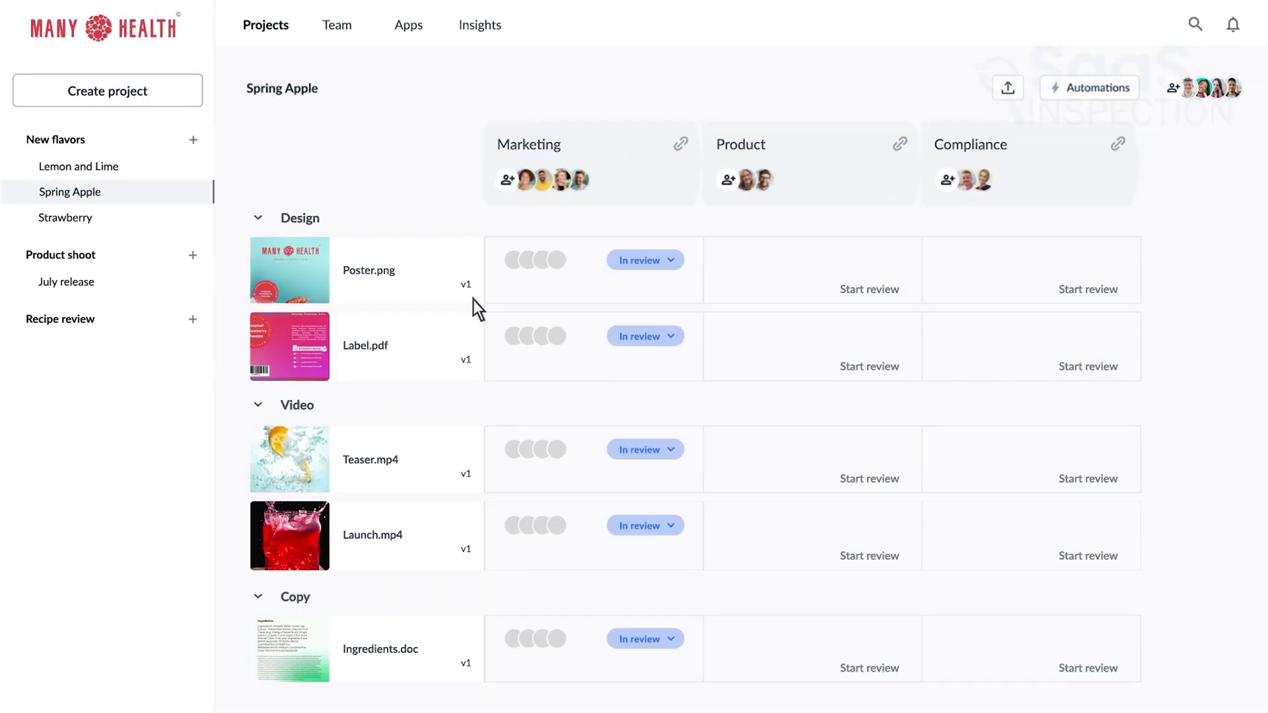
pyautogui.click(612, 360)
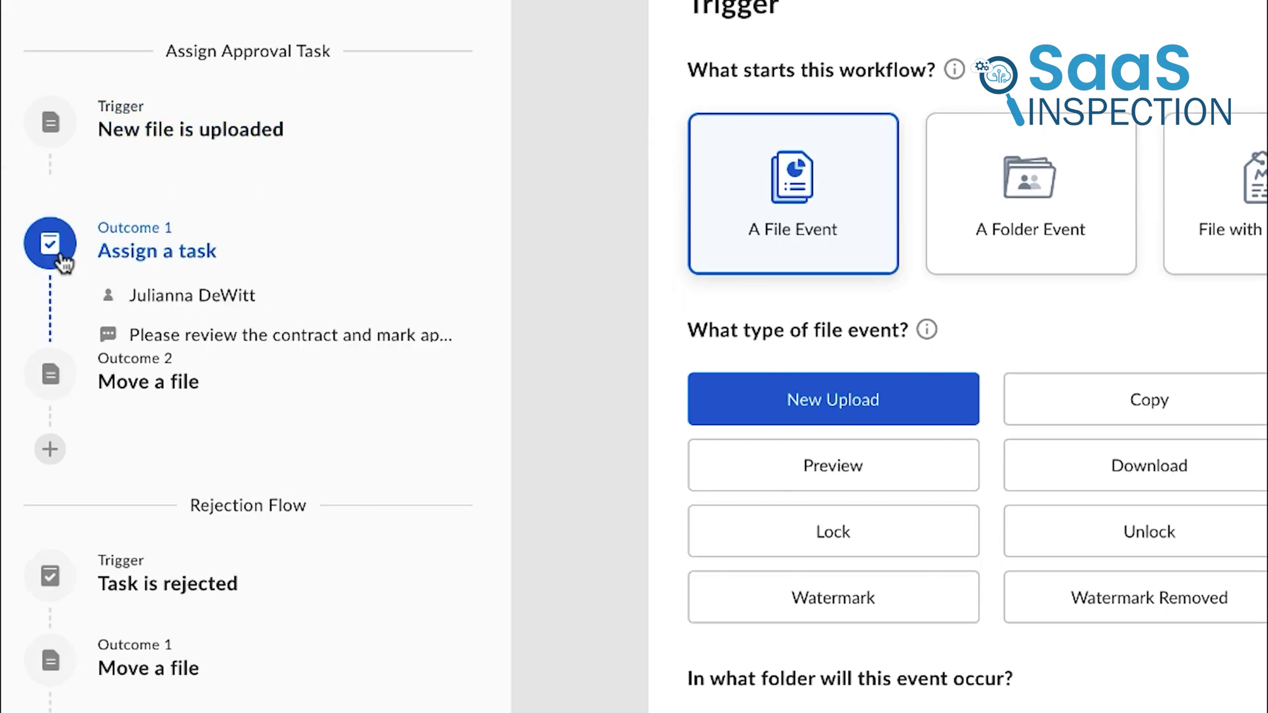
# Step: Inspect the assign-task and move-file outcomes, then the rejection flow's trigger and move-file outcome
pyautogui.click(61, 259)
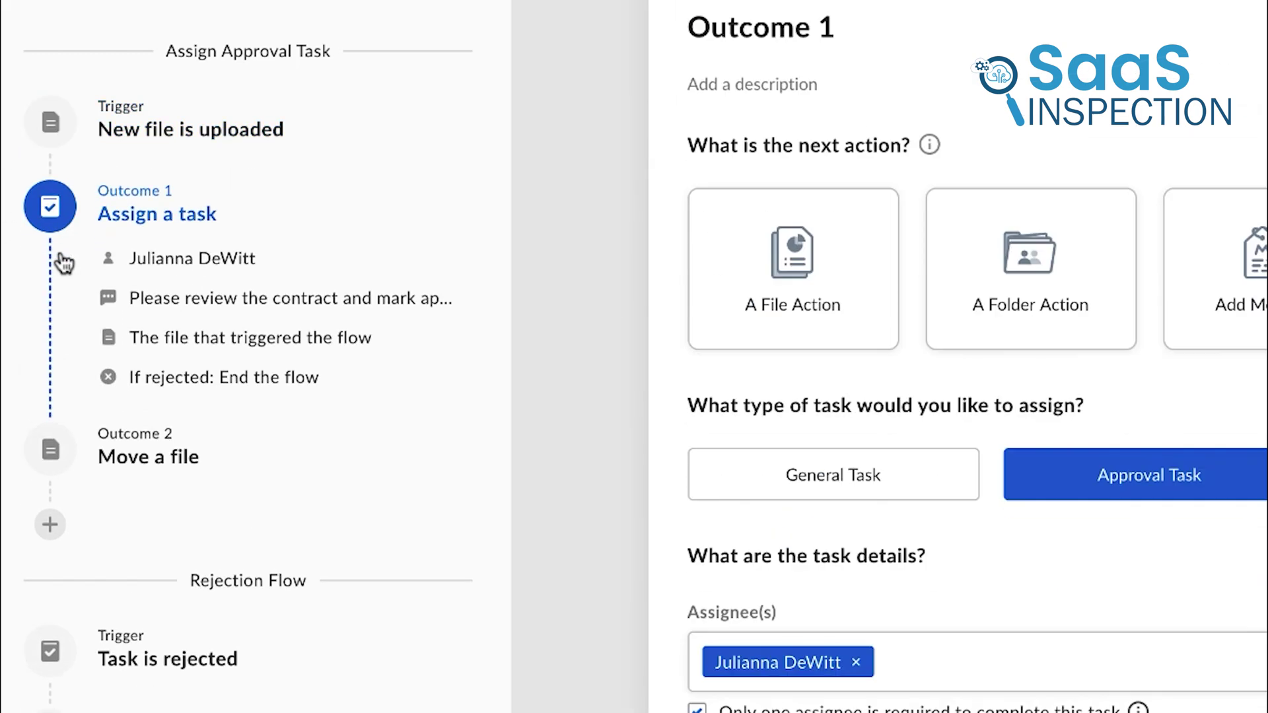
pyautogui.click(64, 453)
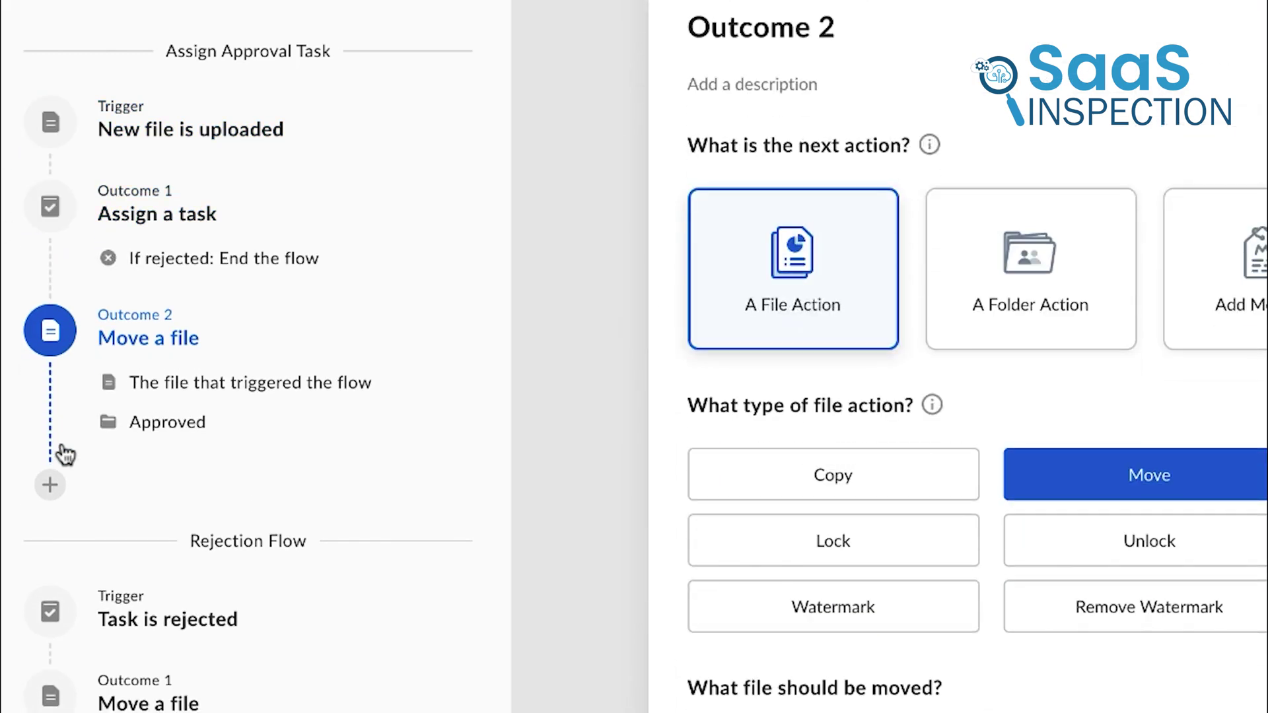
pyautogui.scroll(-1, 106, 631)
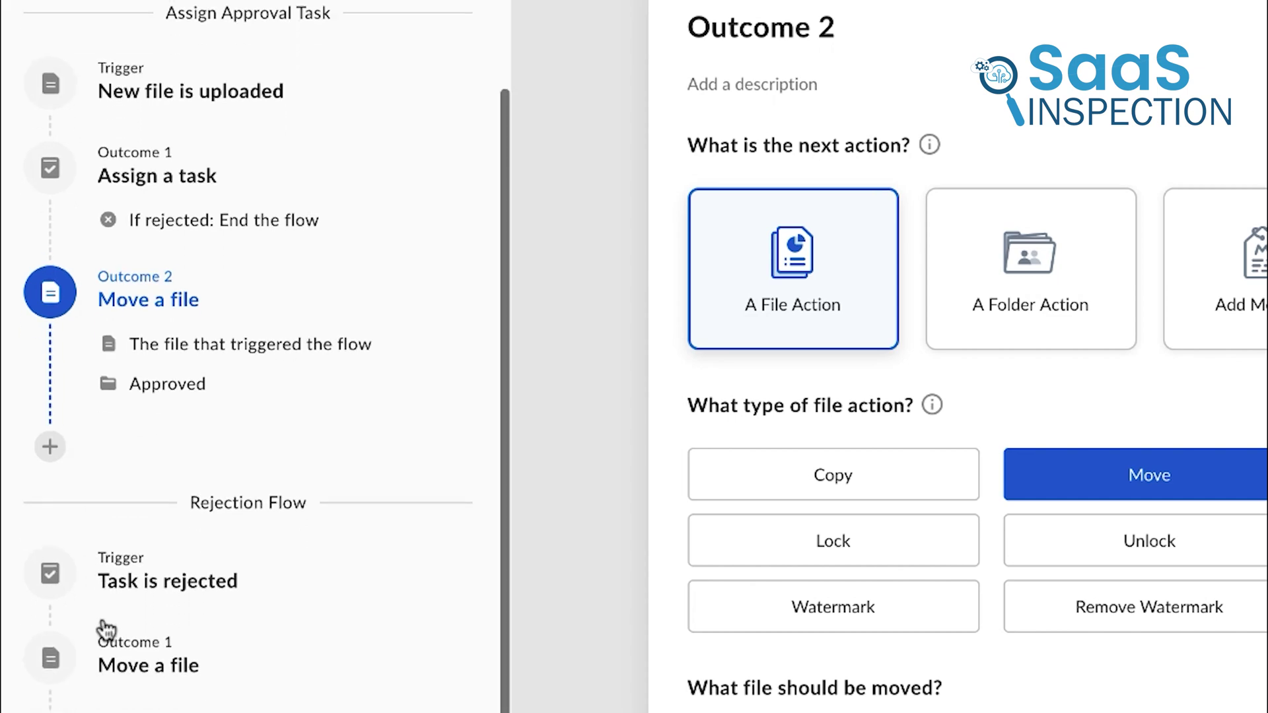
pyautogui.click(57, 583)
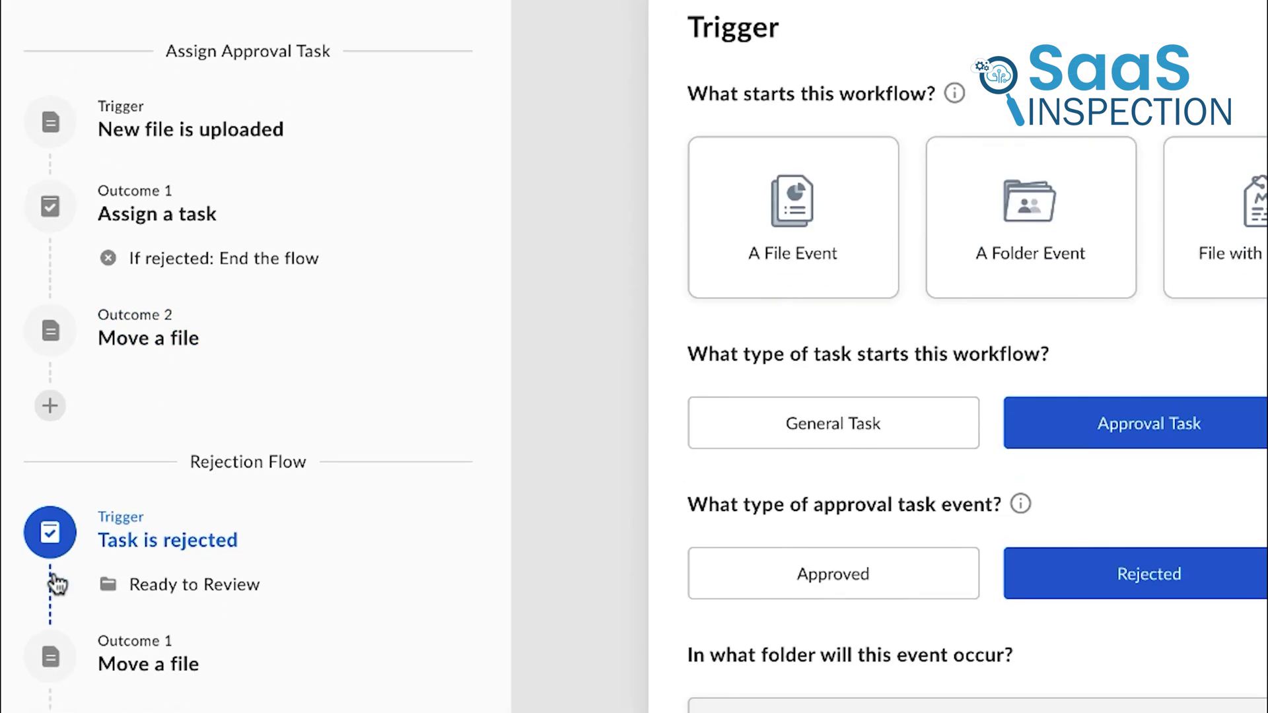
pyautogui.click(47, 664)
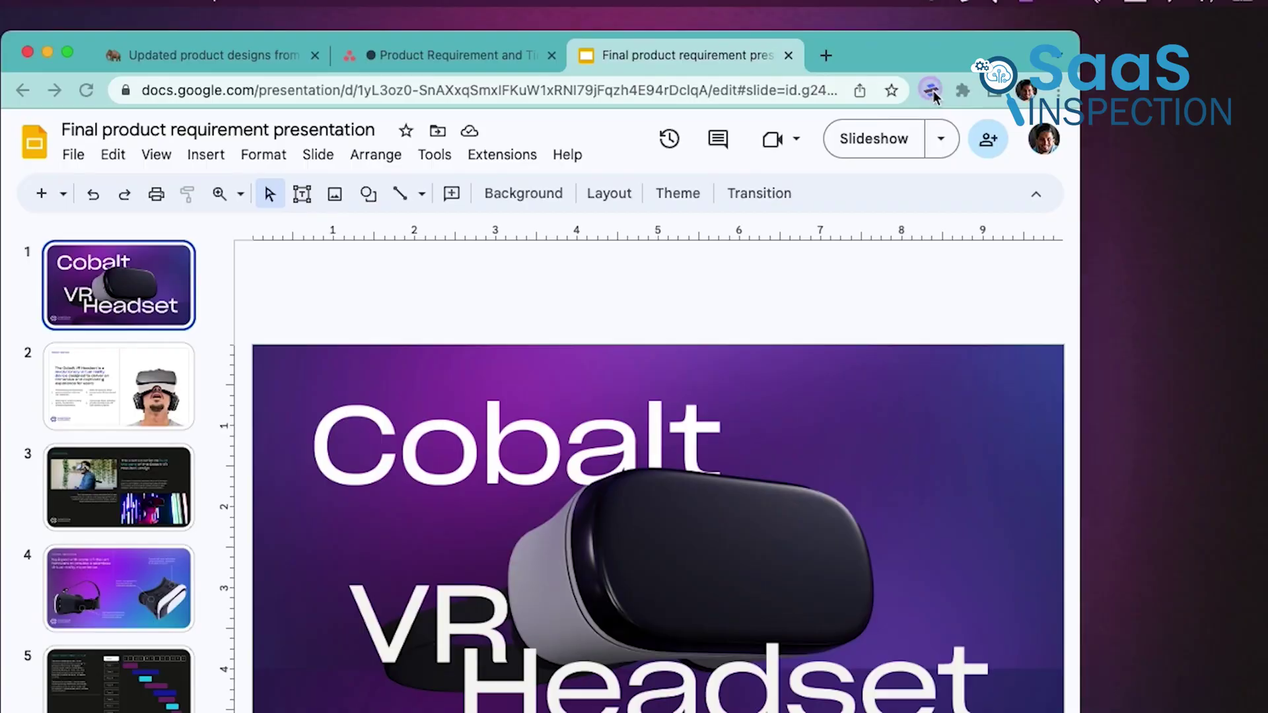
# Step: Create a new Dropbox Dash stack named 'product strategy'
pyautogui.click(931, 90)
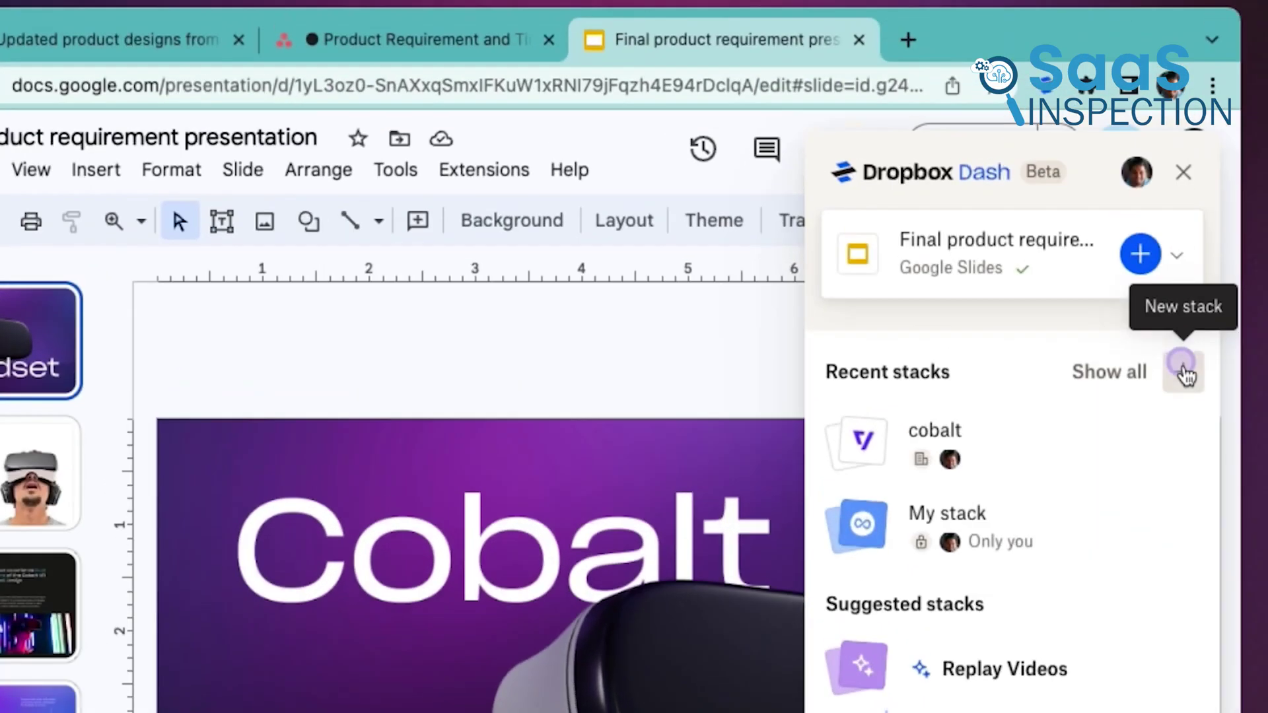
pyautogui.click(1036, 310)
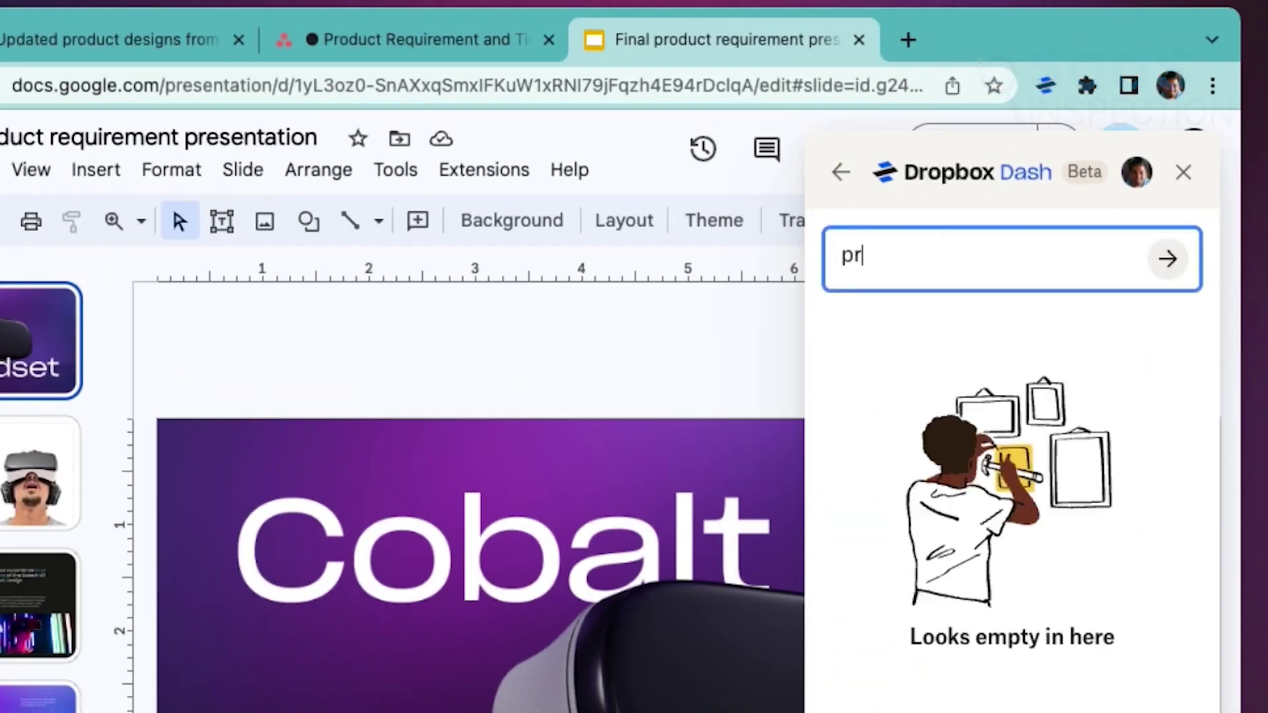
pyautogui.press('Return')
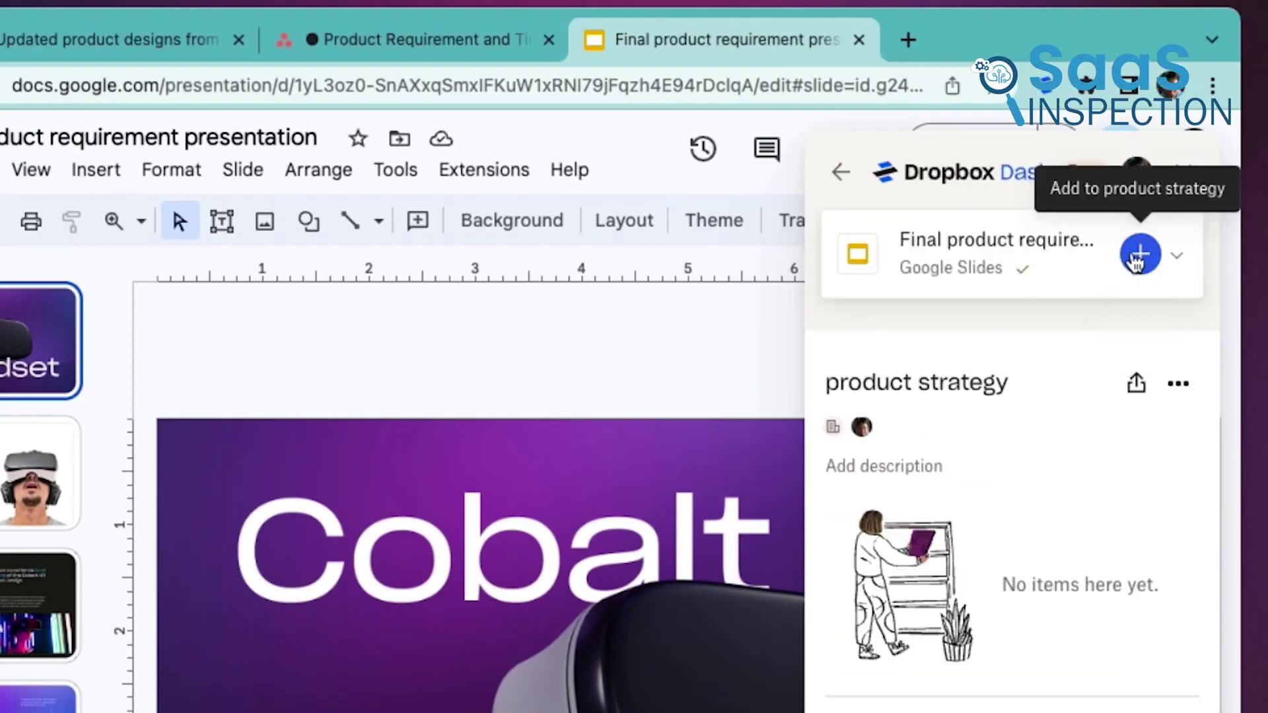
# Step: Add the Slides presentation, Asana project and Notion page to the stack, then open it
pyautogui.click(1136, 262)
pyautogui.click(448, 41)
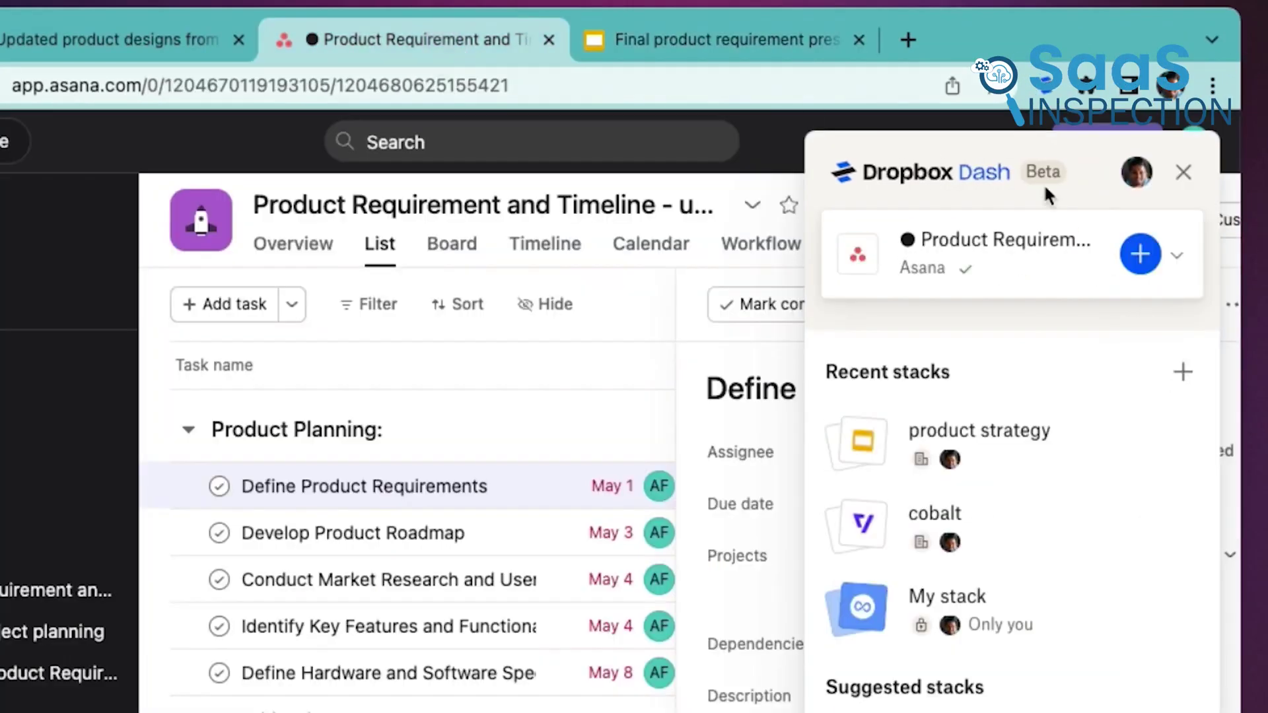
pyautogui.click(1138, 263)
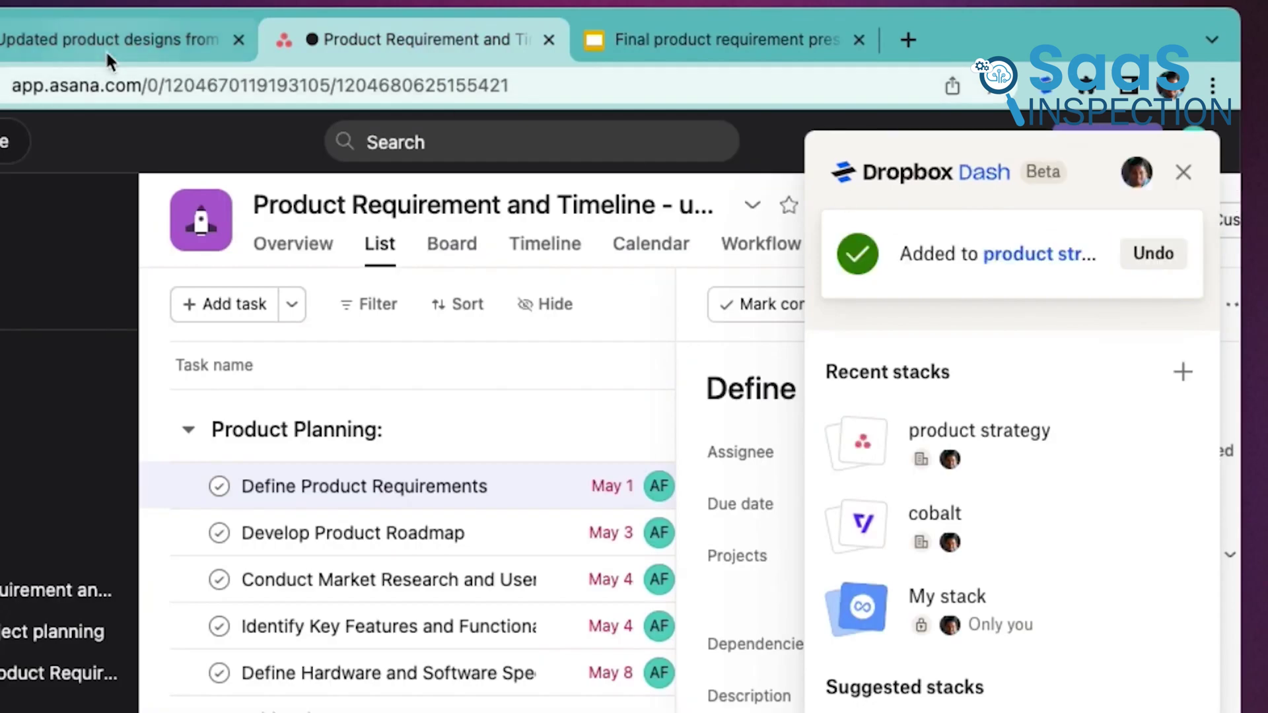
pyautogui.click(109, 50)
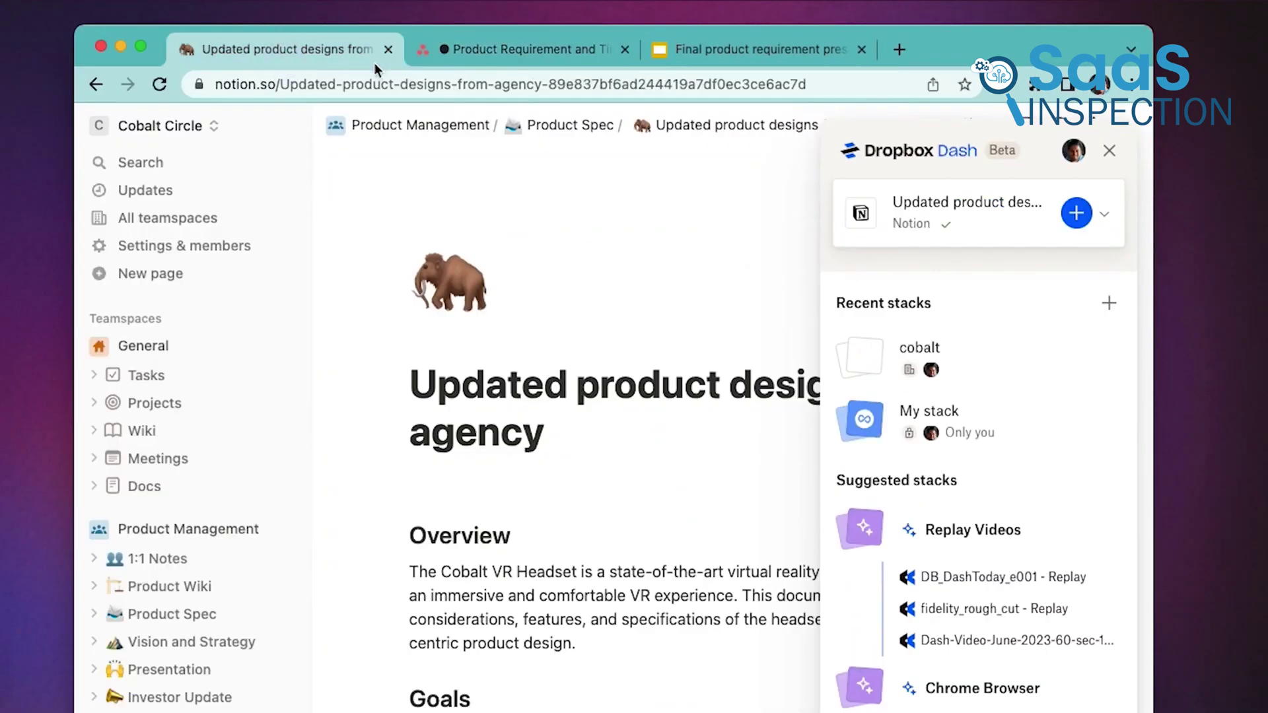
pyautogui.click(1073, 215)
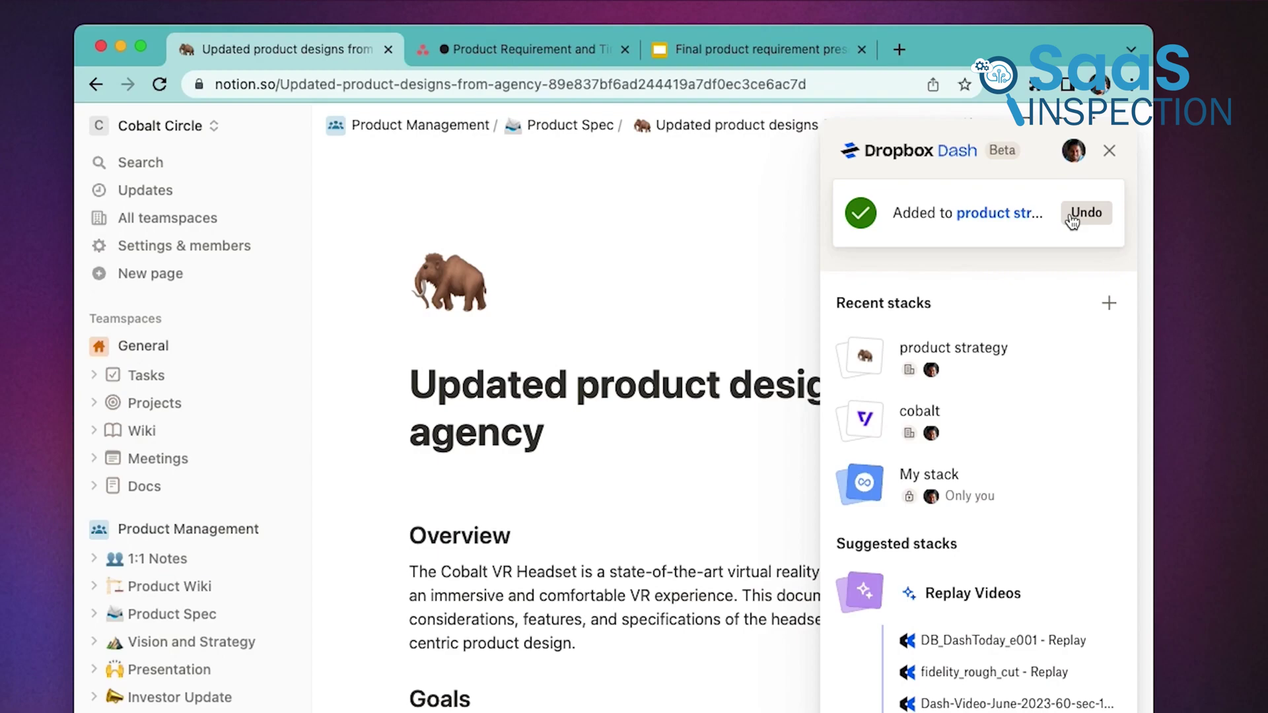
pyautogui.click(979, 364)
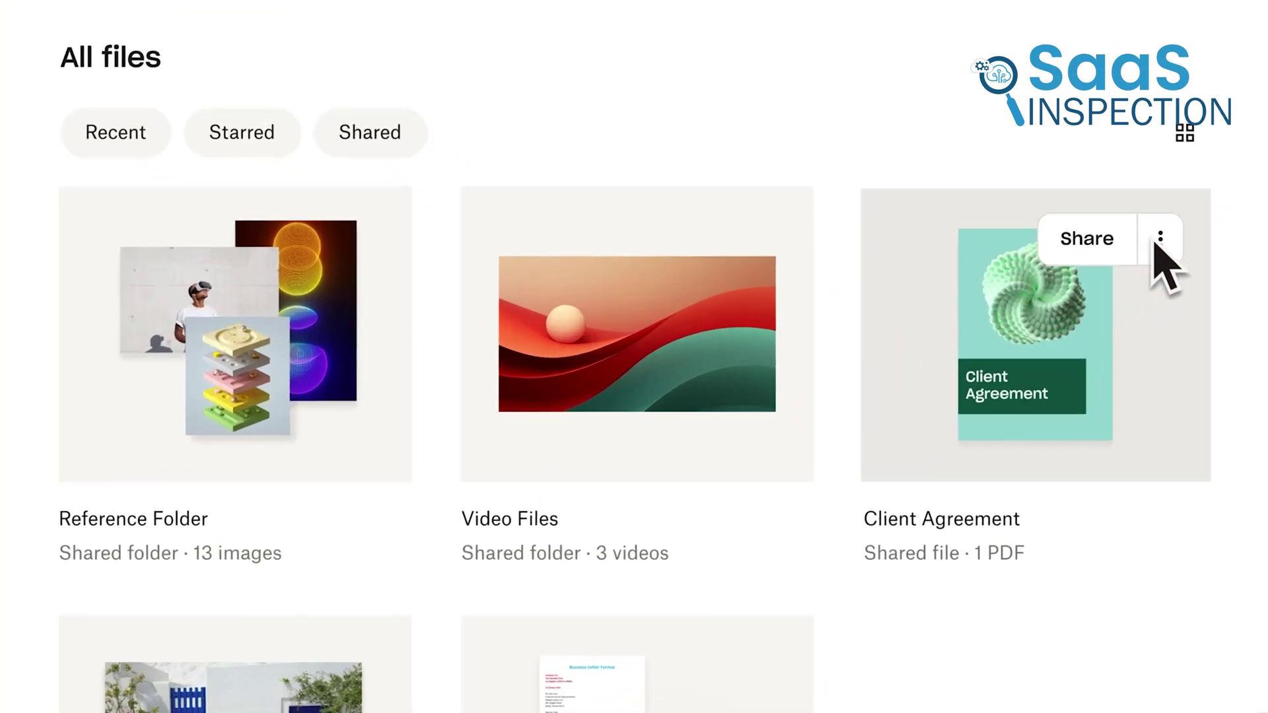
# Step: Insert a drawn signature into the Client Agreement PDF and save it
pyautogui.click(1161, 251)
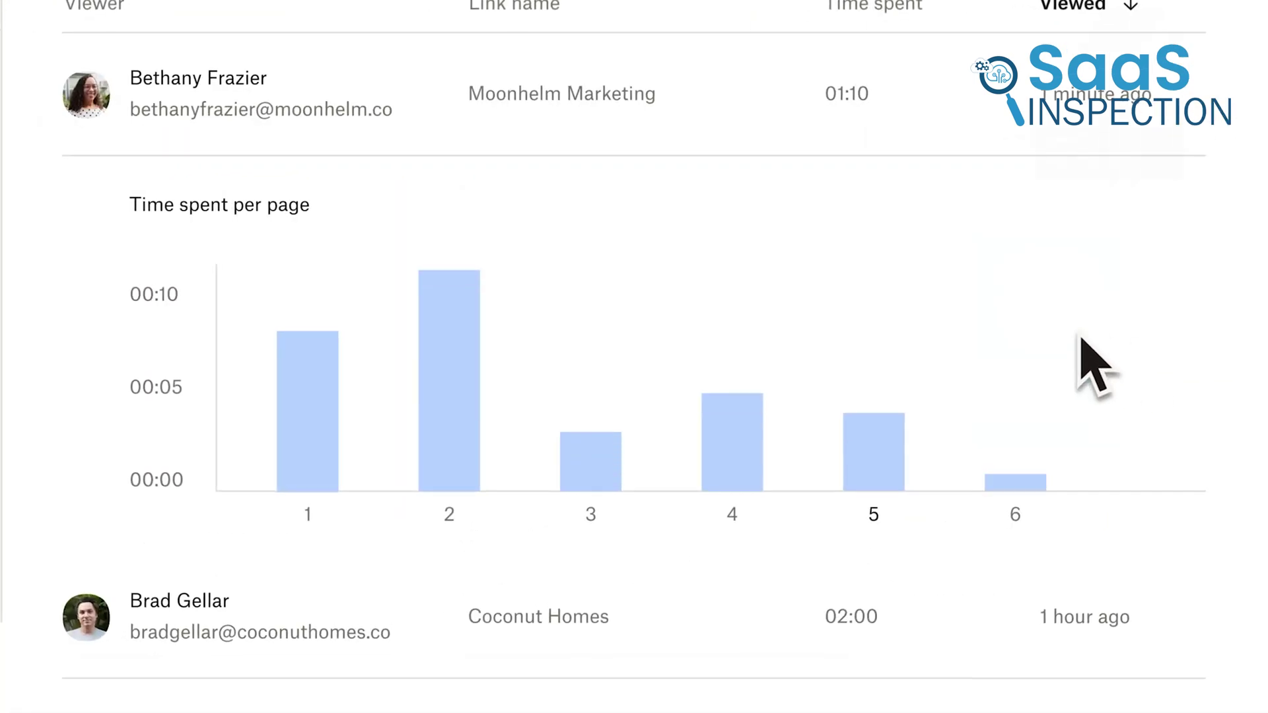
pyautogui.moveTo(886, 307)
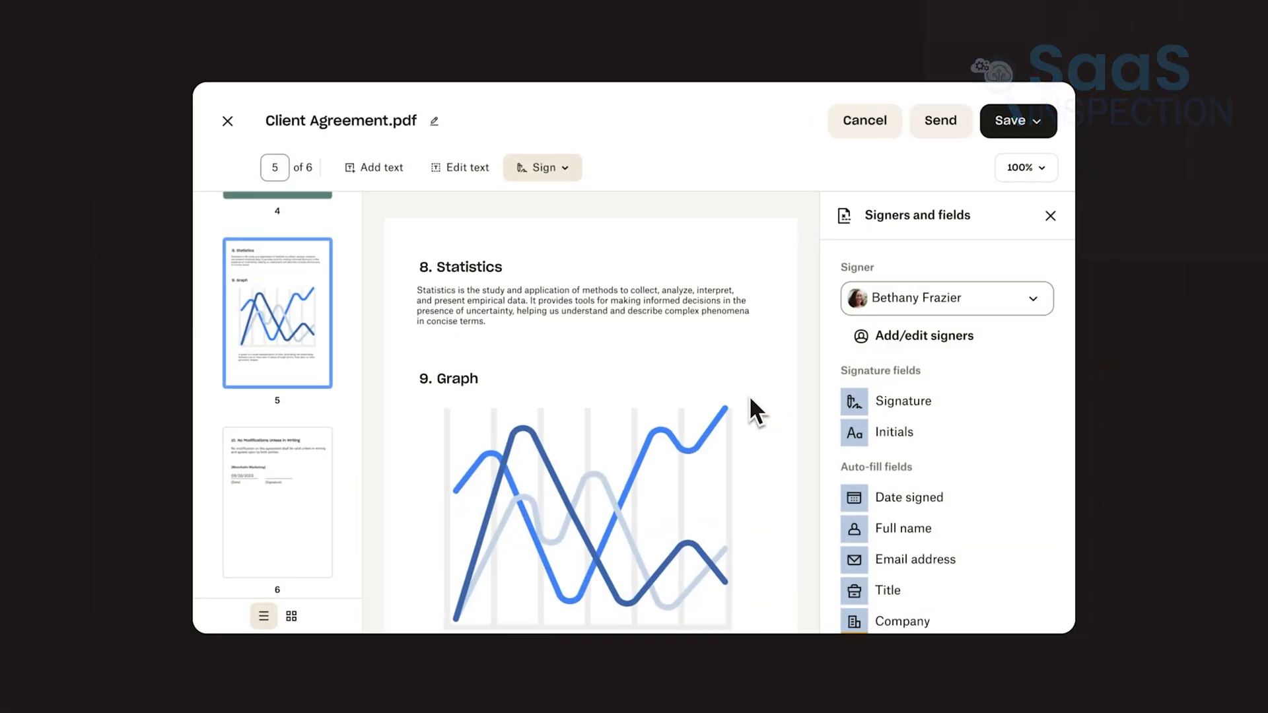
pyautogui.scroll(-5, 754, 411)
pyautogui.click(961, 403)
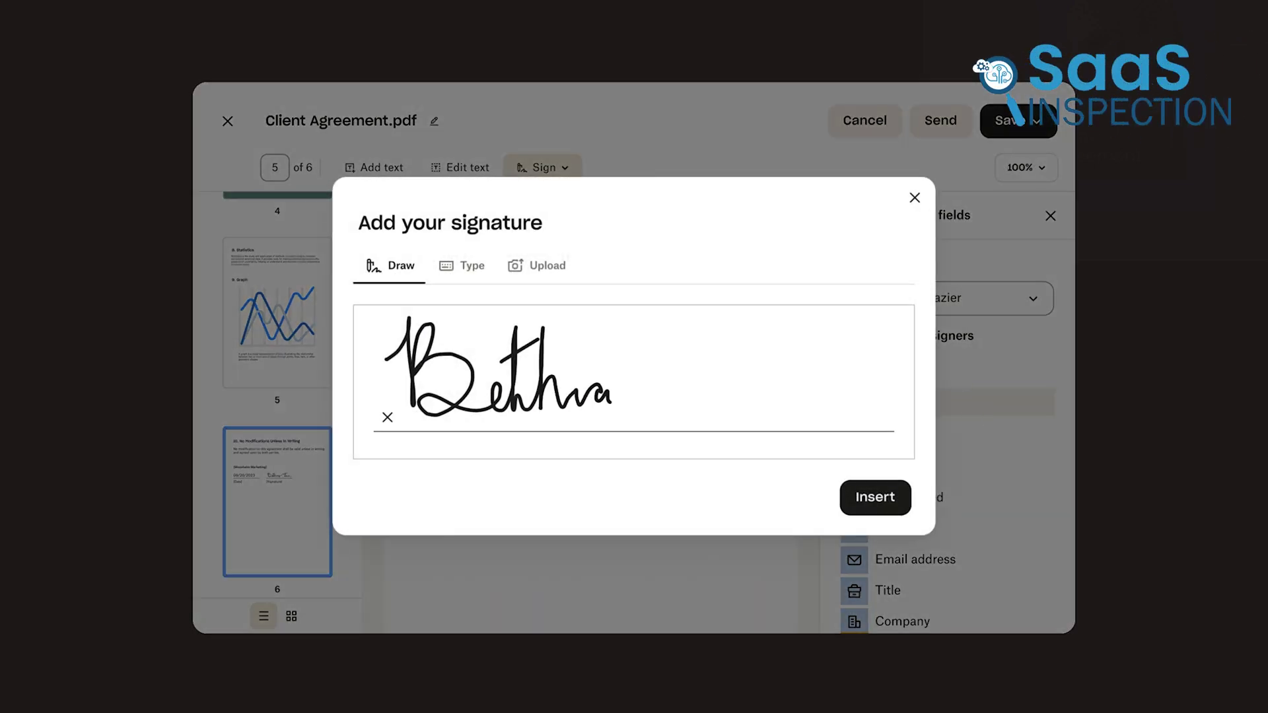
pyautogui.click(870, 497)
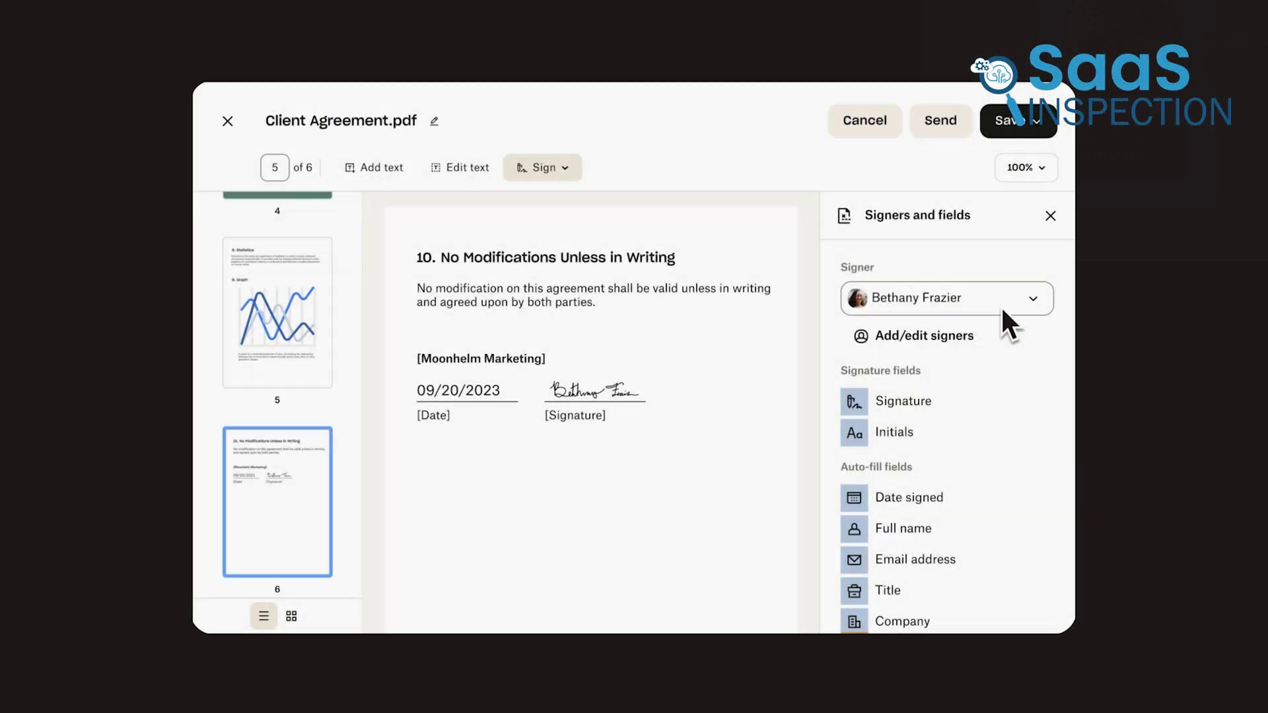
pyautogui.click(1015, 126)
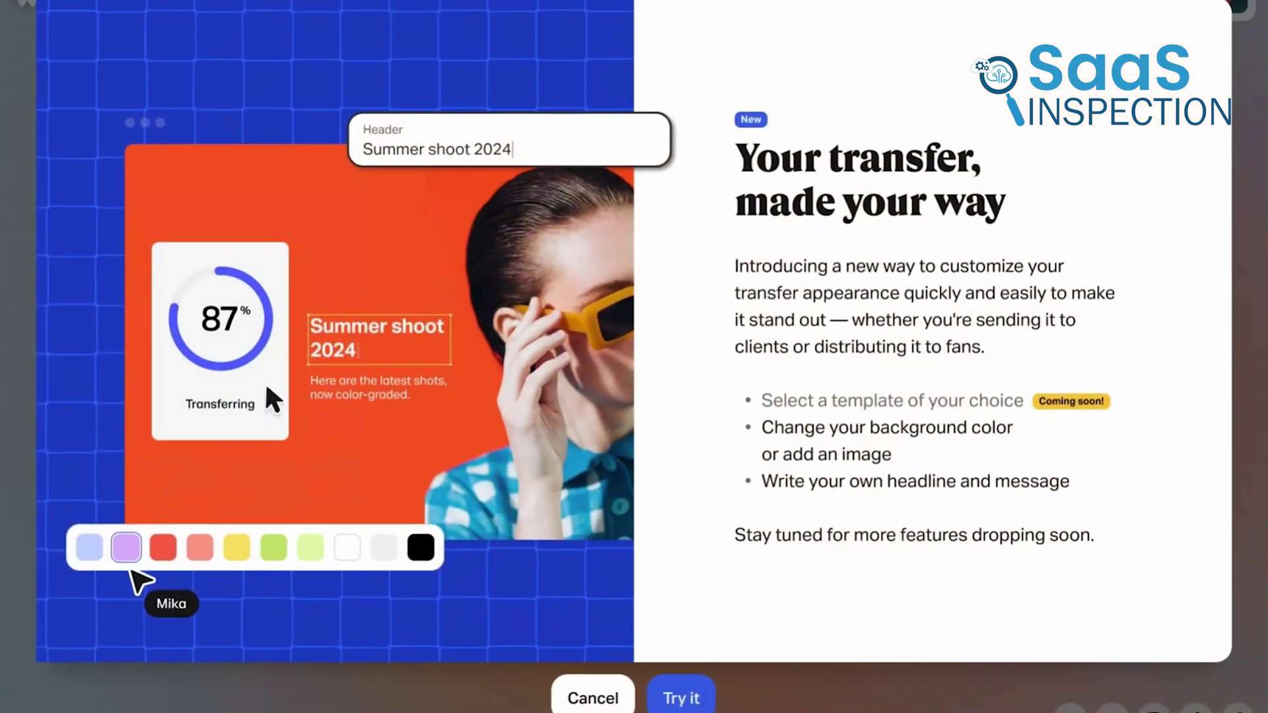
# Step: Make the uploaded Test Kitchen Shoot3.jpg the transfer page's background image
pyautogui.click(678, 698)
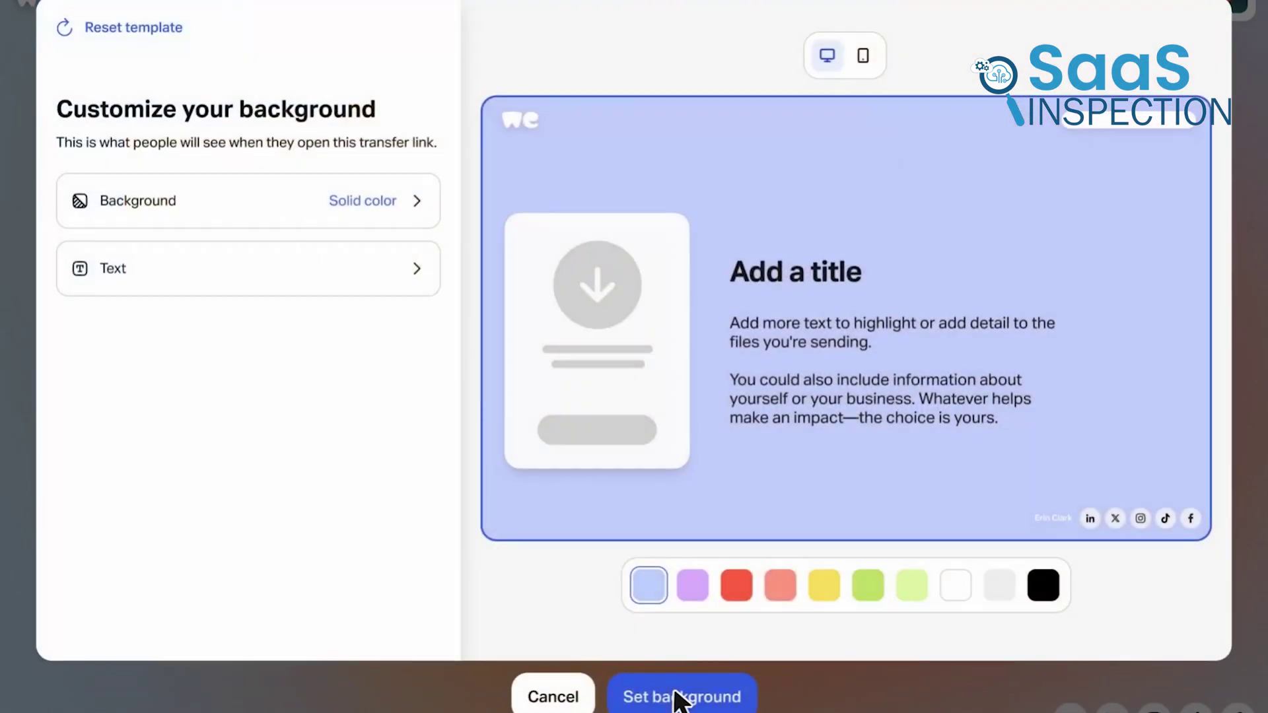
pyautogui.click(416, 203)
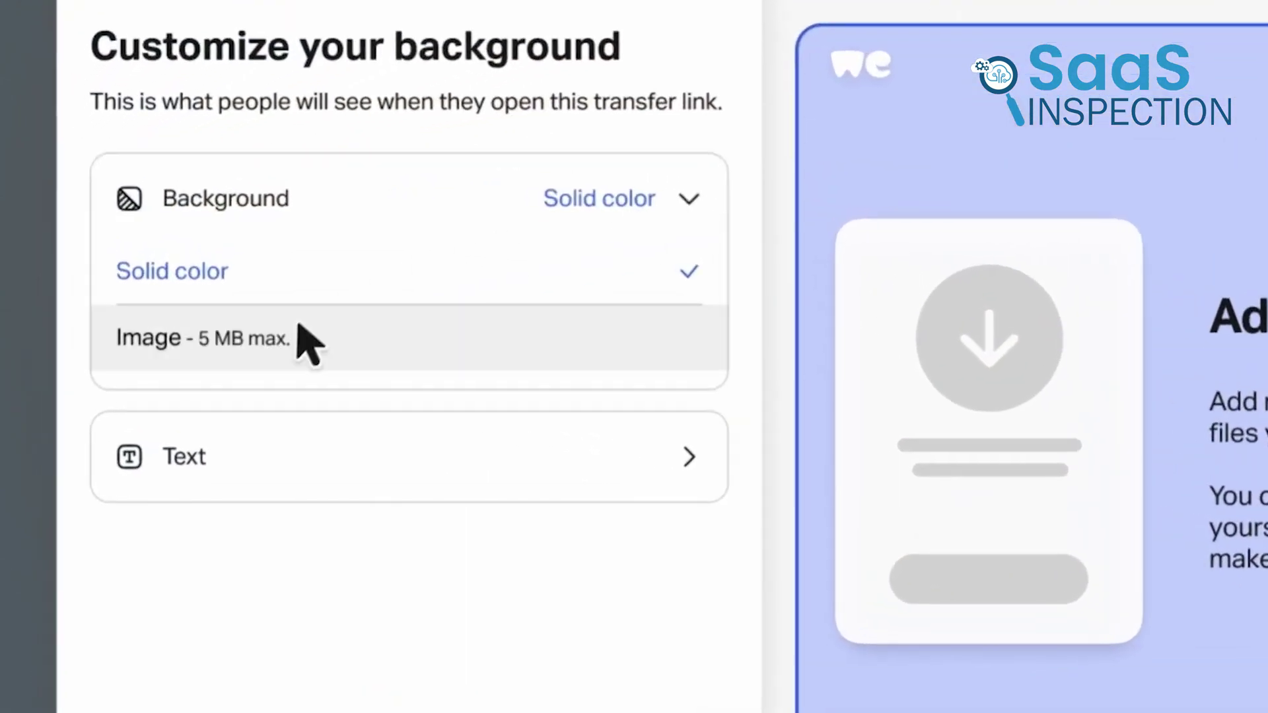
pyautogui.click(295, 345)
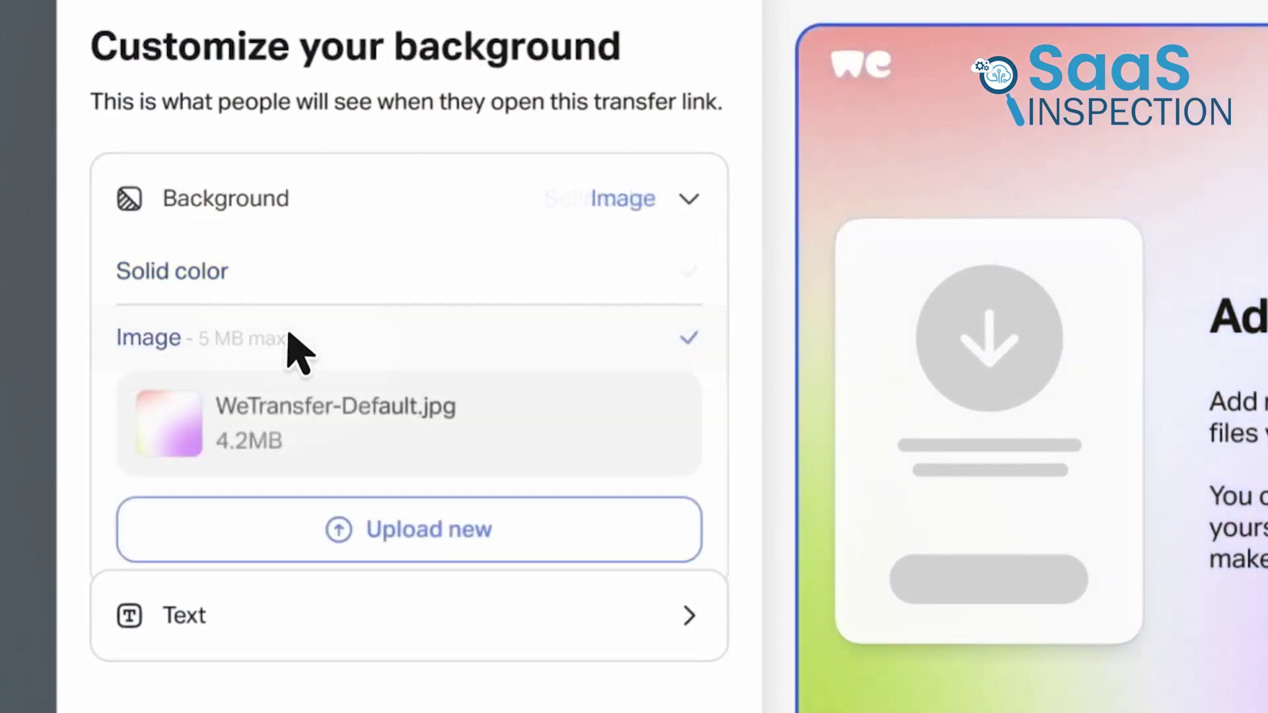
pyautogui.click(415, 528)
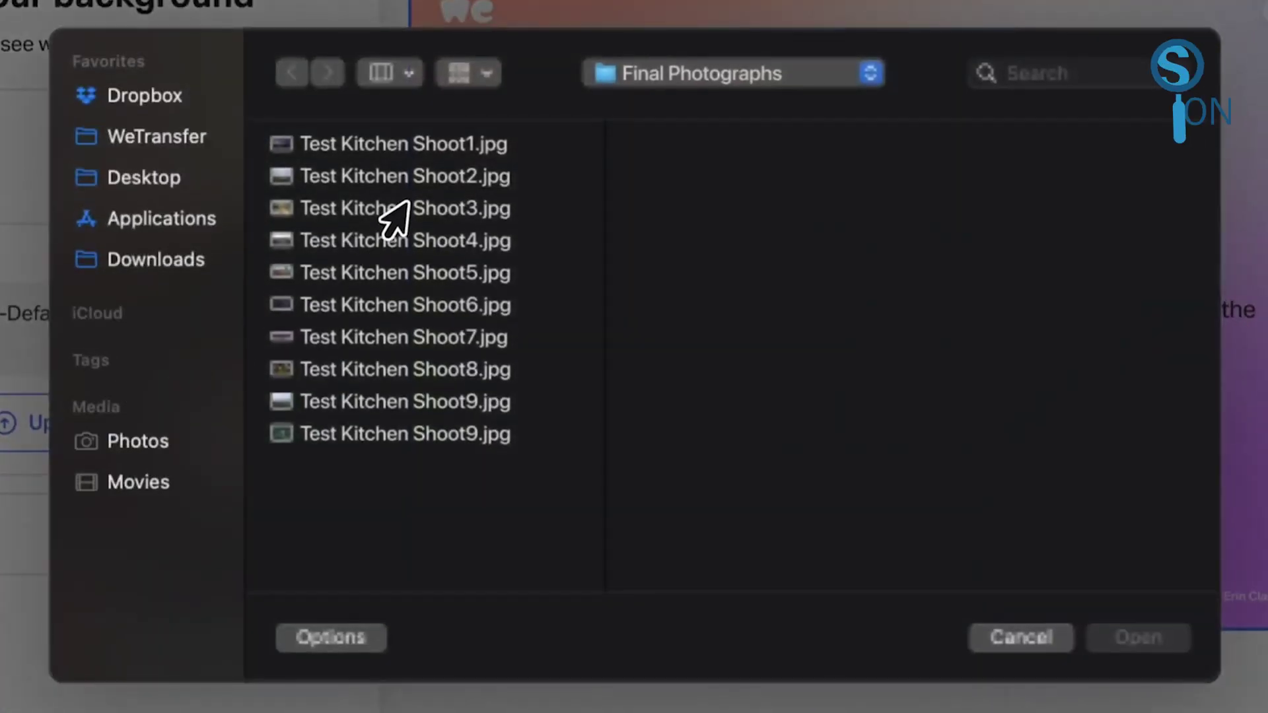
pyautogui.doubleClick(396, 210)
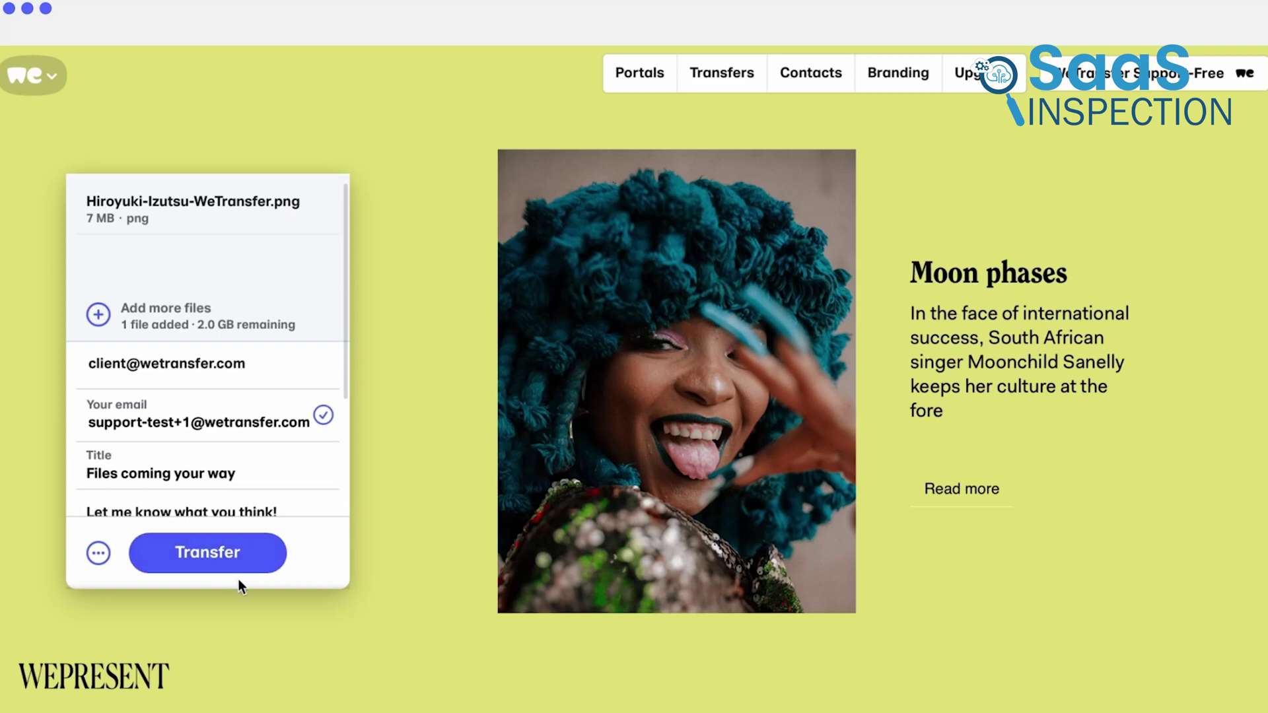
# Step: Send the transfer, then start another and upload the island illustration PNG
pyautogui.click(239, 573)
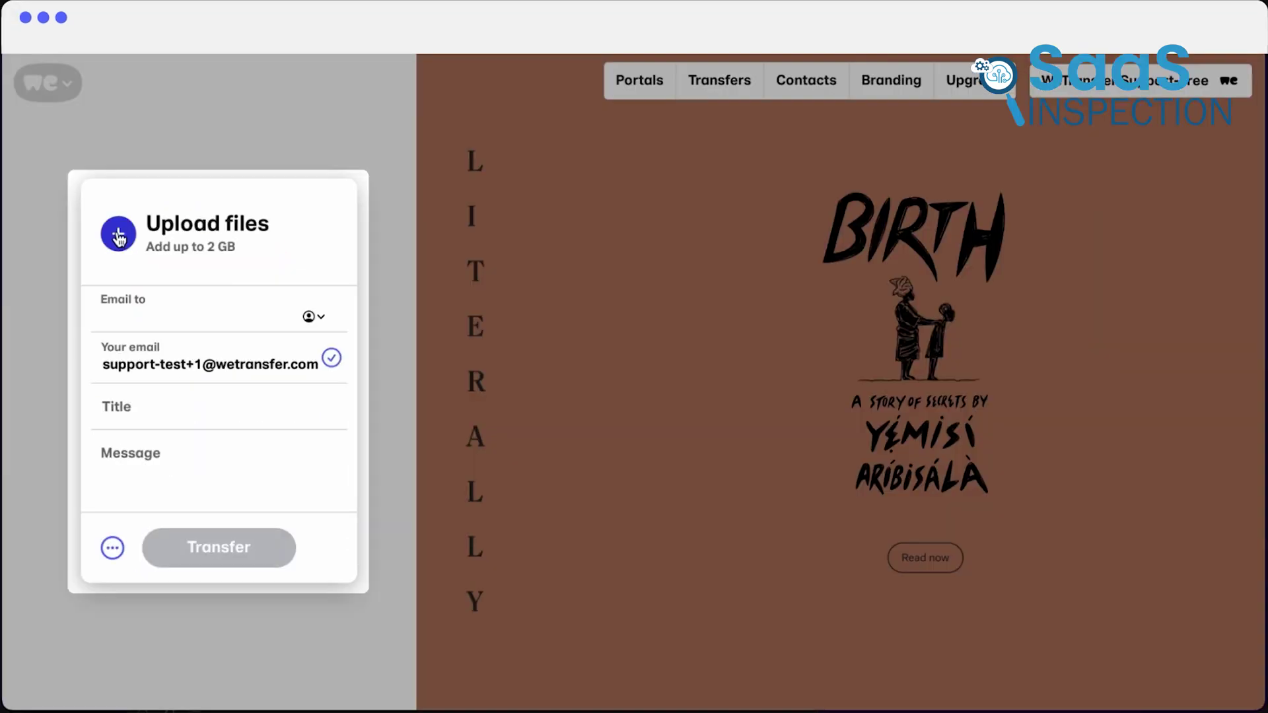
pyautogui.click(119, 234)
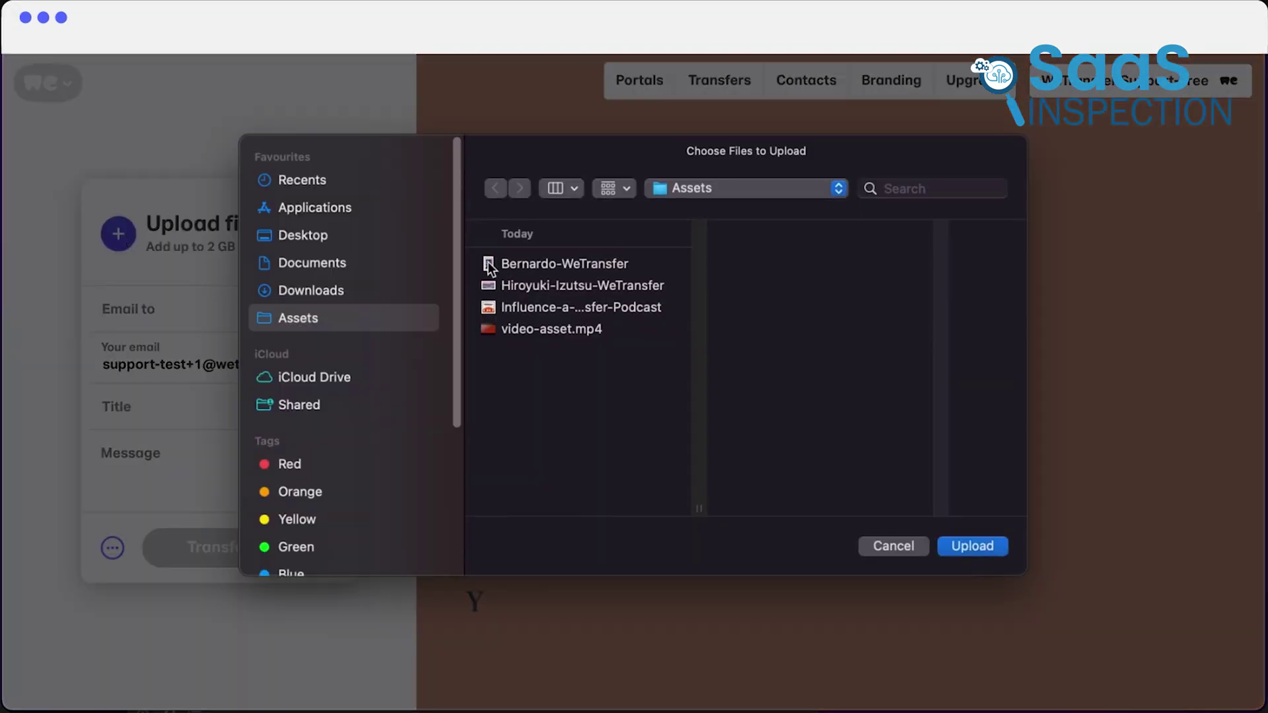
pyautogui.click(553, 287)
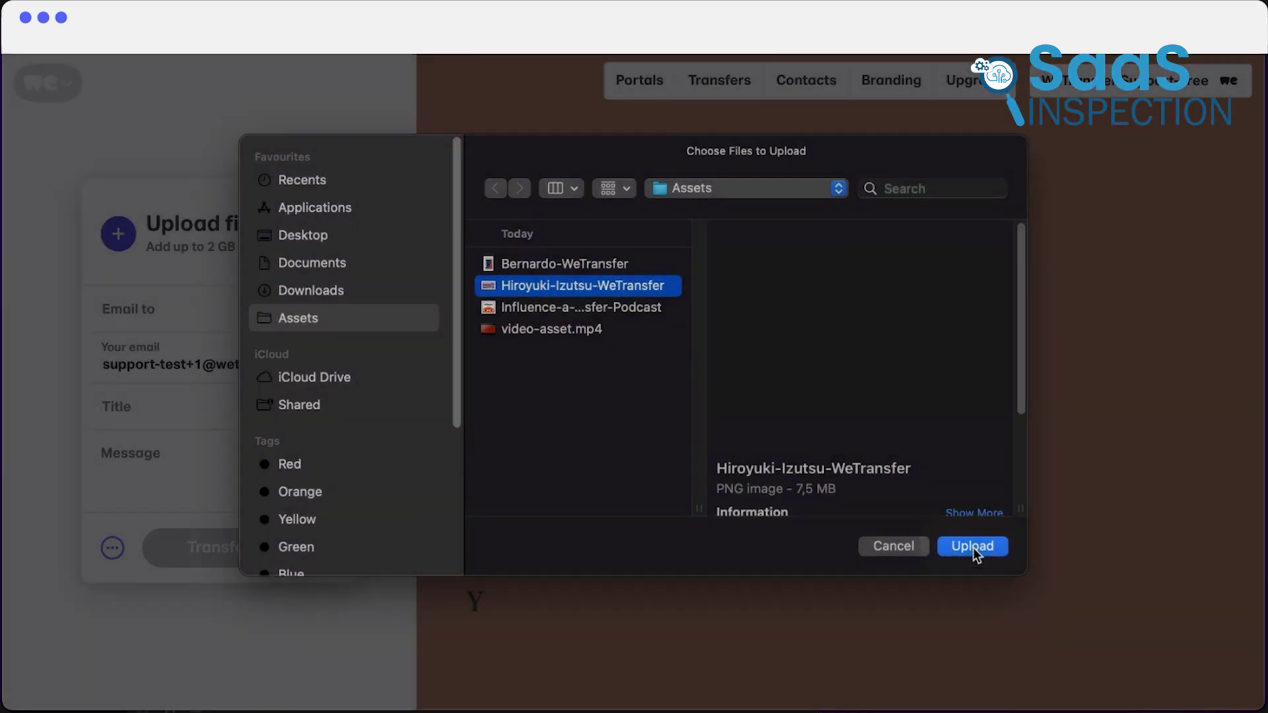
pyautogui.click(972, 546)
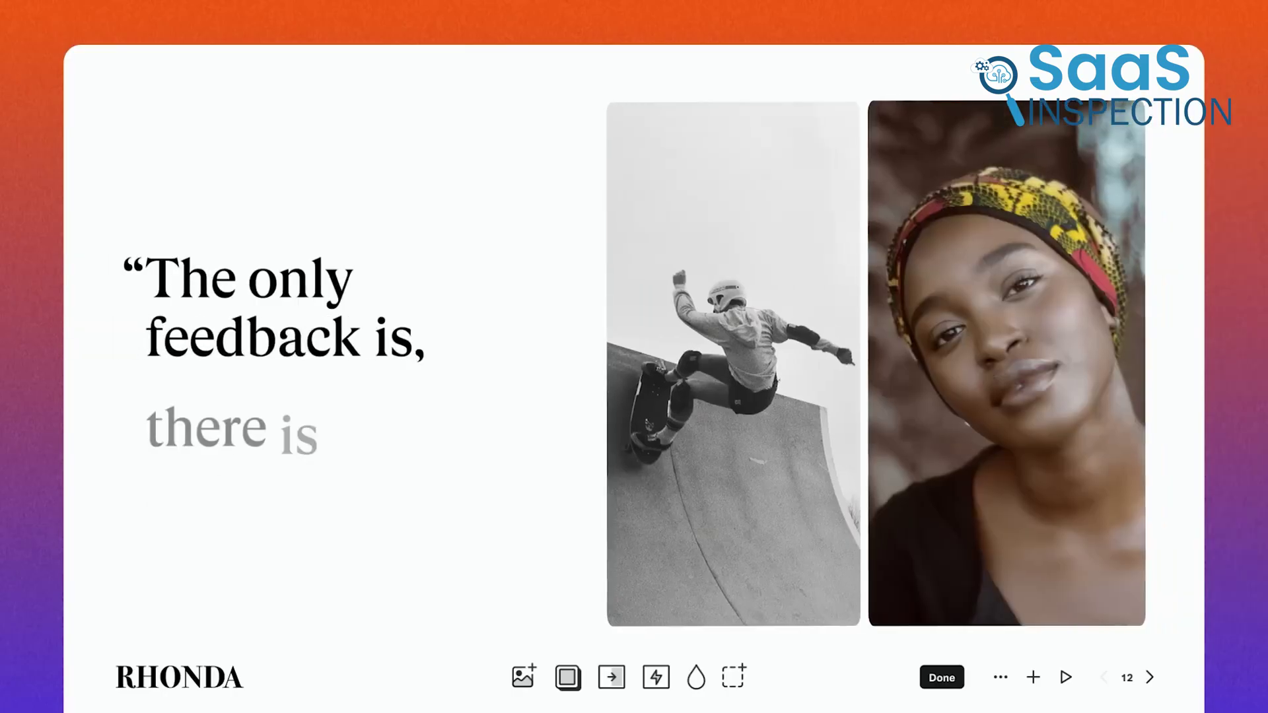
pyautogui.moveTo(1267, 680); pyautogui.dragTo(746, 598)
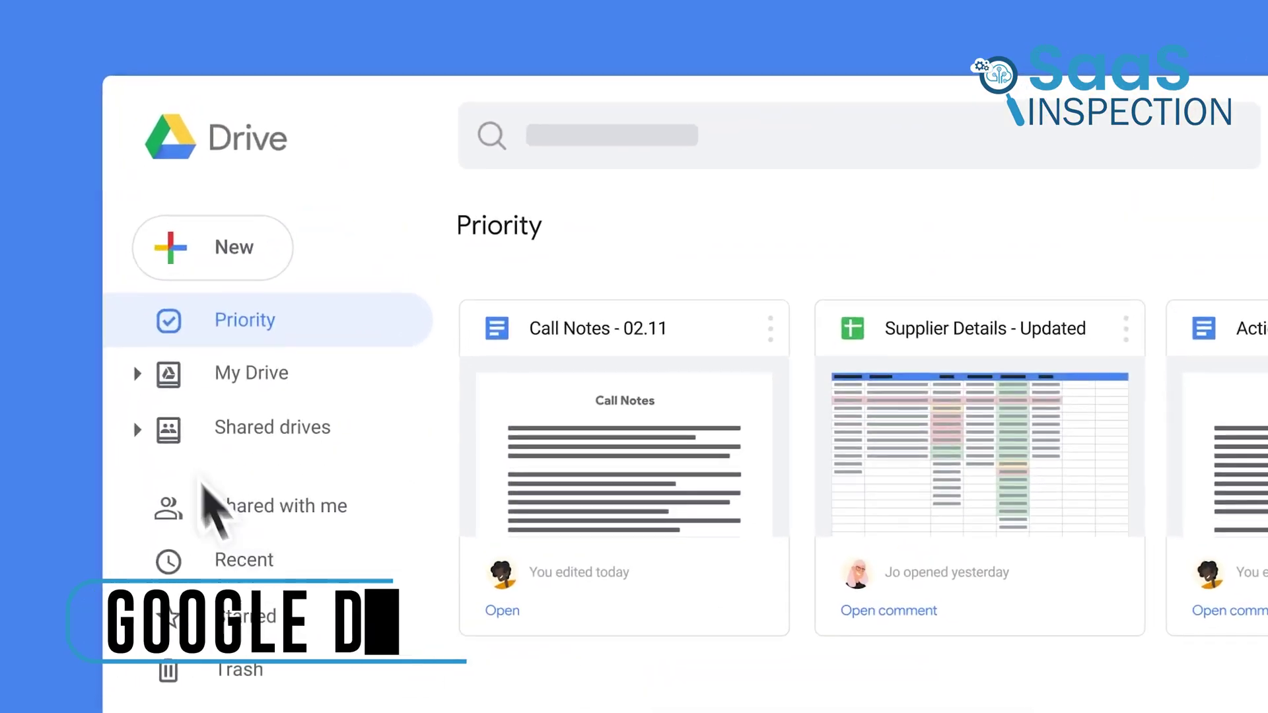
# Step: Go from My Drive to Shared drives and open the Brand Identity drive
pyautogui.click(169, 380)
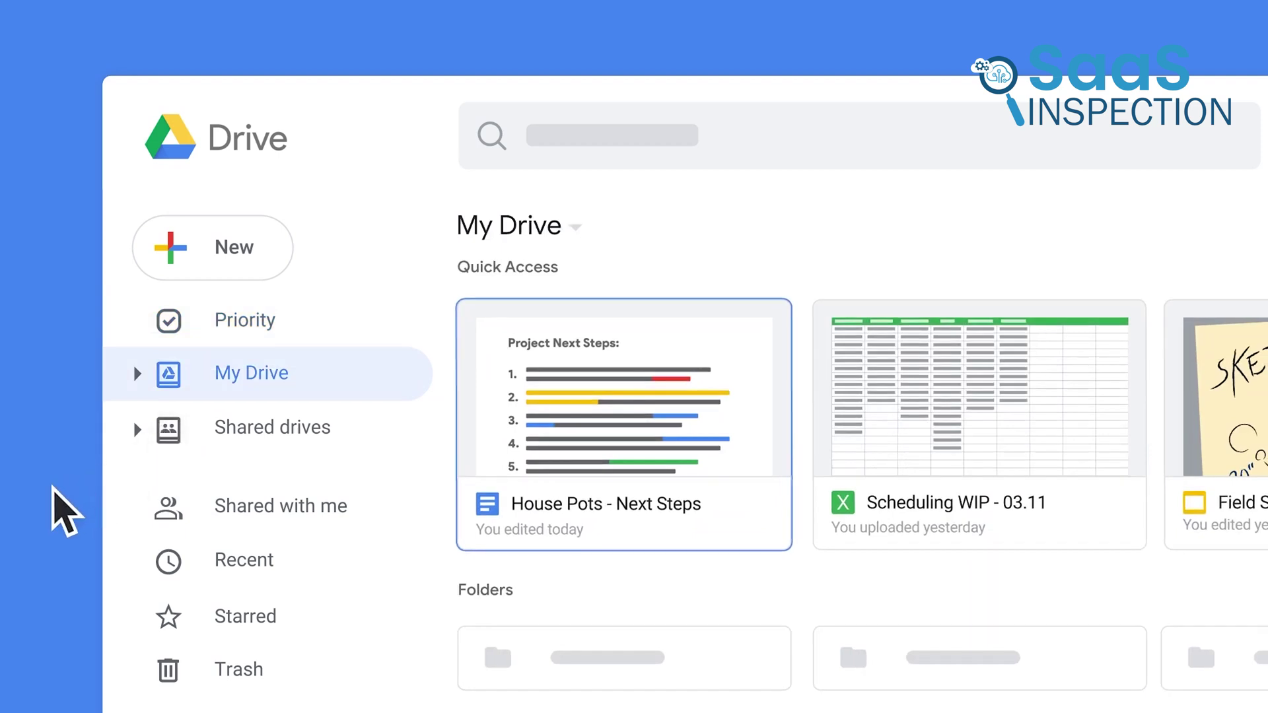
pyautogui.click(167, 446)
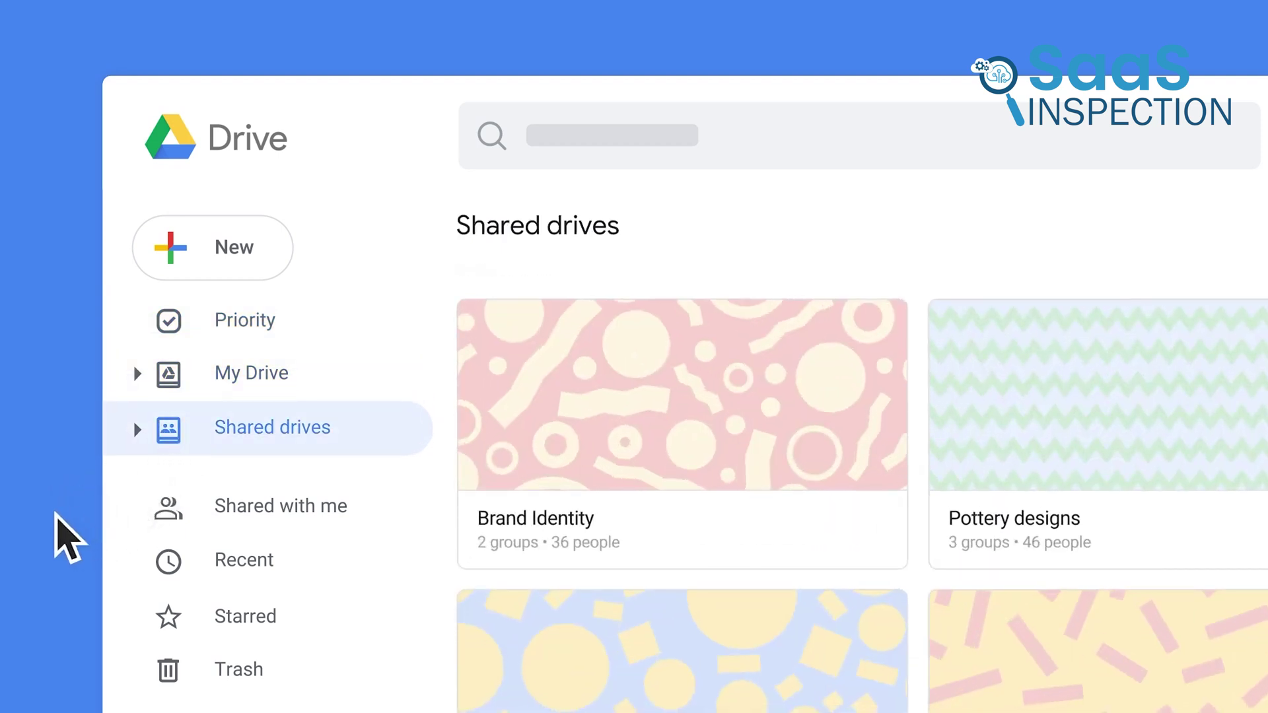
pyautogui.click(646, 536)
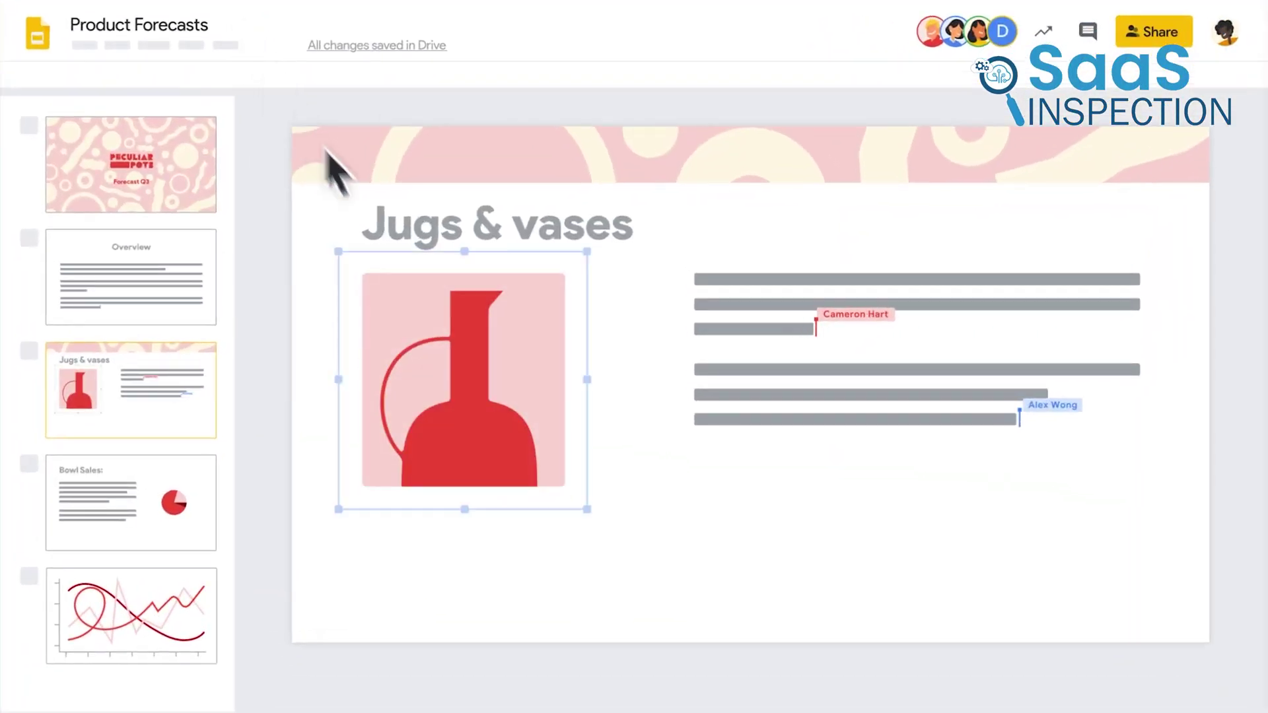
# Step: Enlarge the jug image on the Jugs & vases slide and view an earlier version
pyautogui.moveTo(588, 511); pyautogui.dragTo(681, 611)
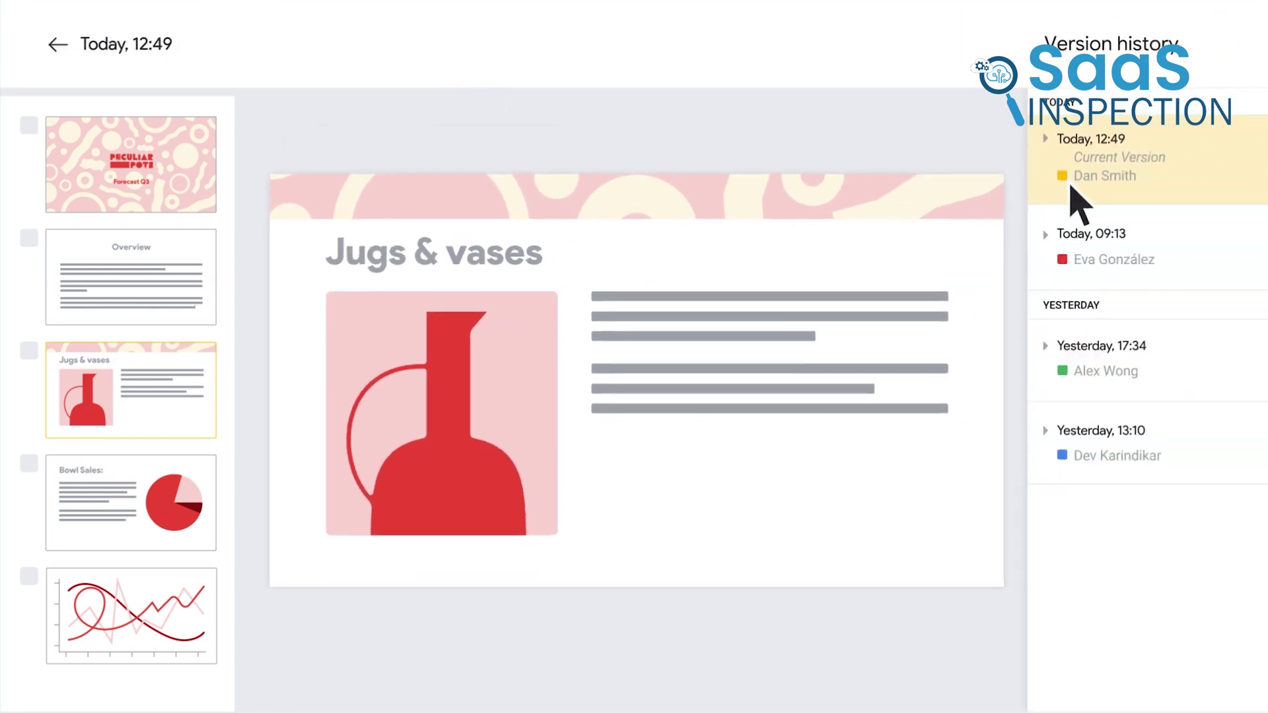
pyautogui.click(1071, 271)
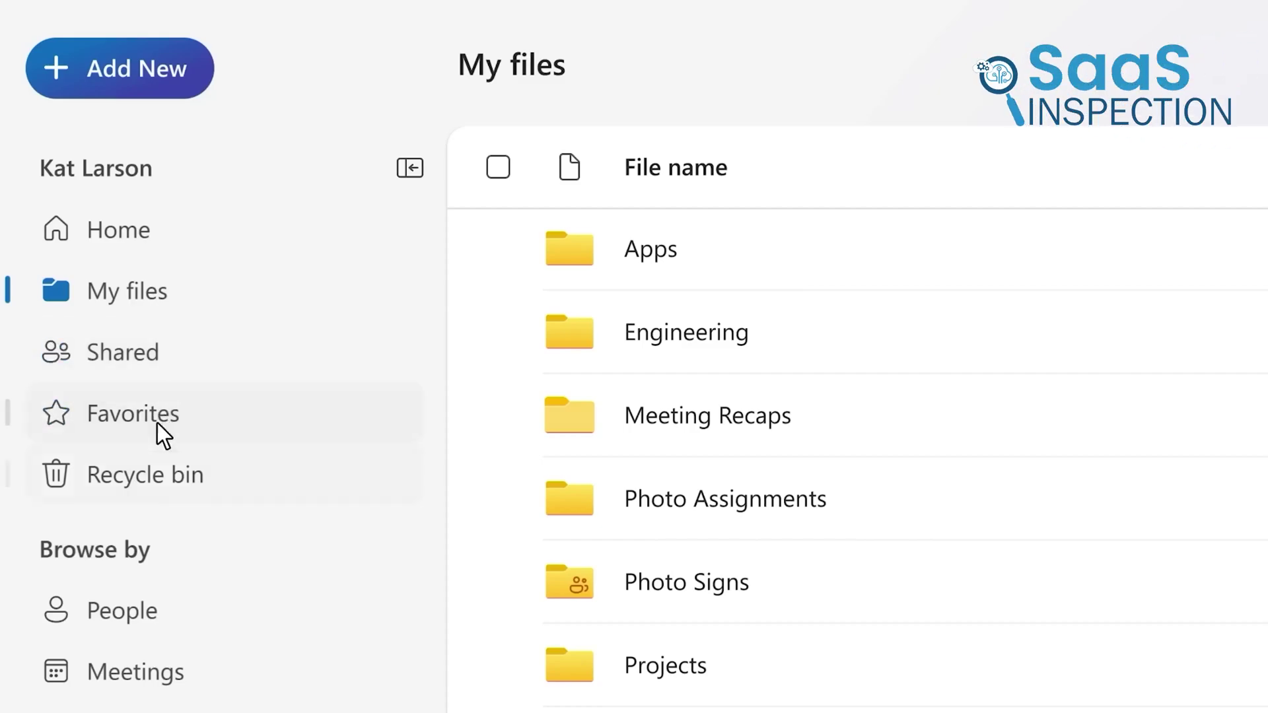
# Step: Collapse the navigation pane and switch My files to the Tiles layout
pyautogui.click(413, 172)
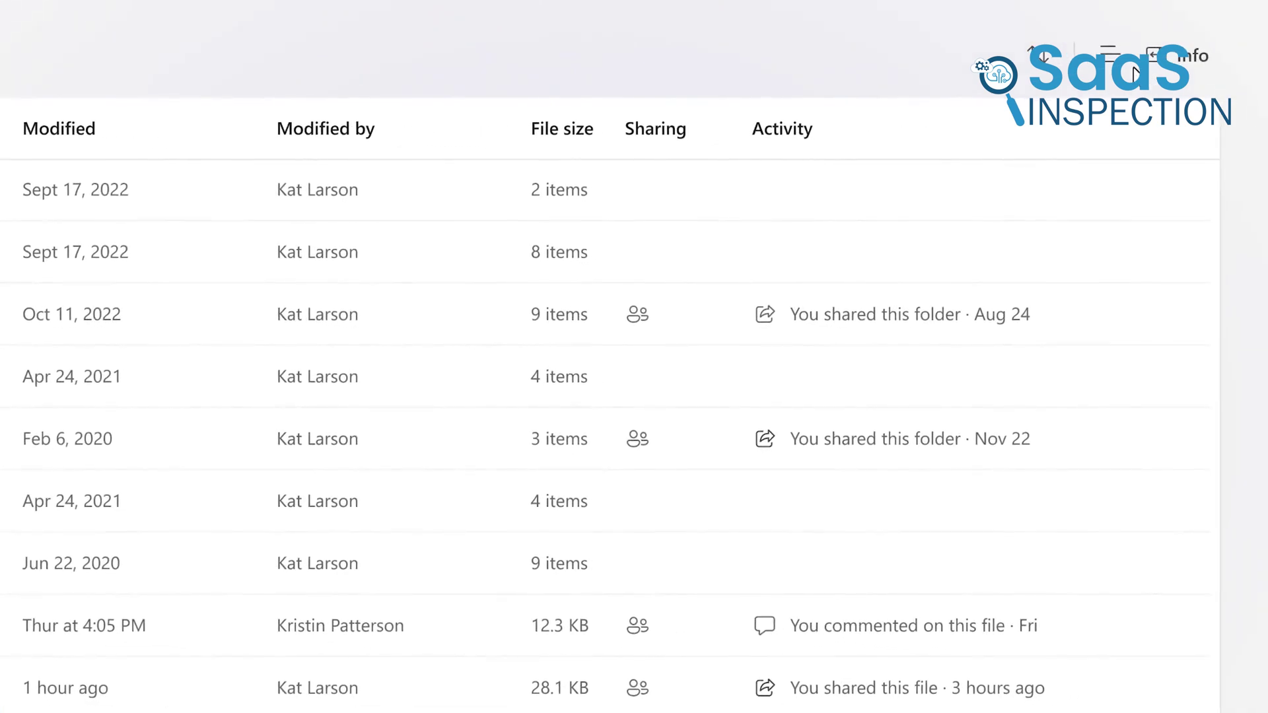
pyautogui.click(1112, 61)
pyautogui.click(1087, 198)
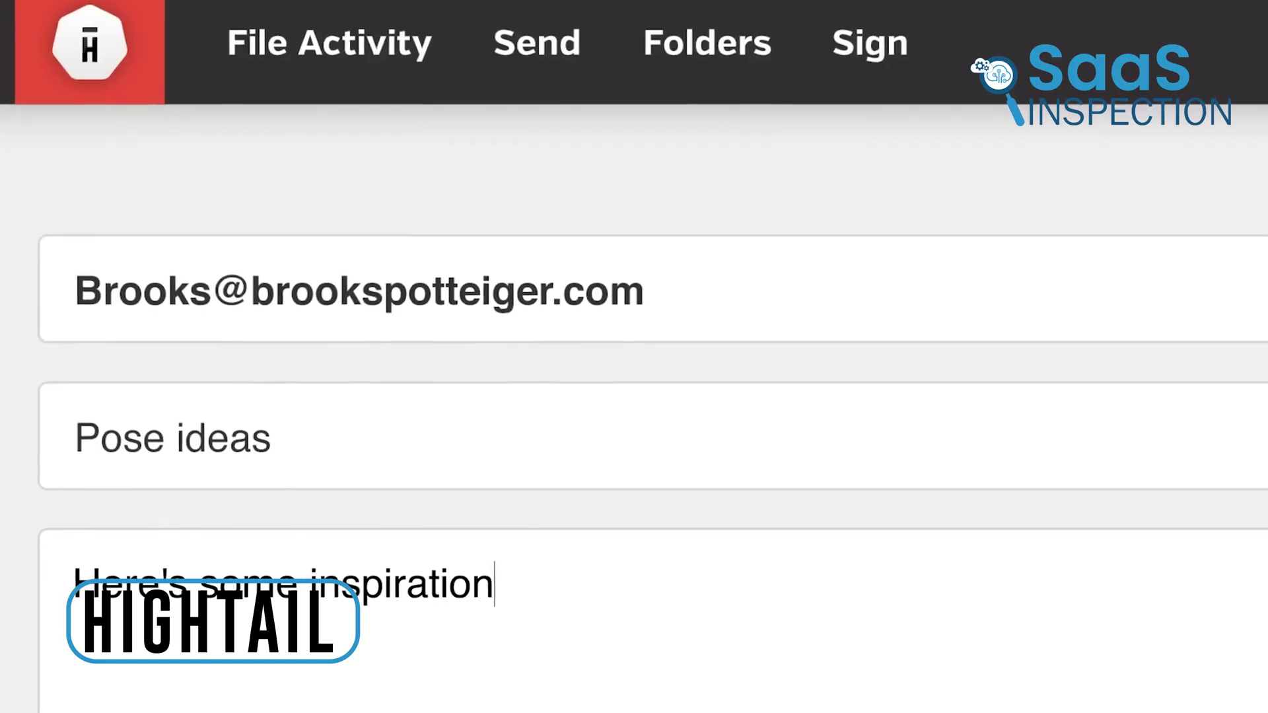
# Step: Open Hightail sharing for the stella_shoot folder and type message text ('for today!', 'blue', 'the design?')
pyautogui.write('for toda')
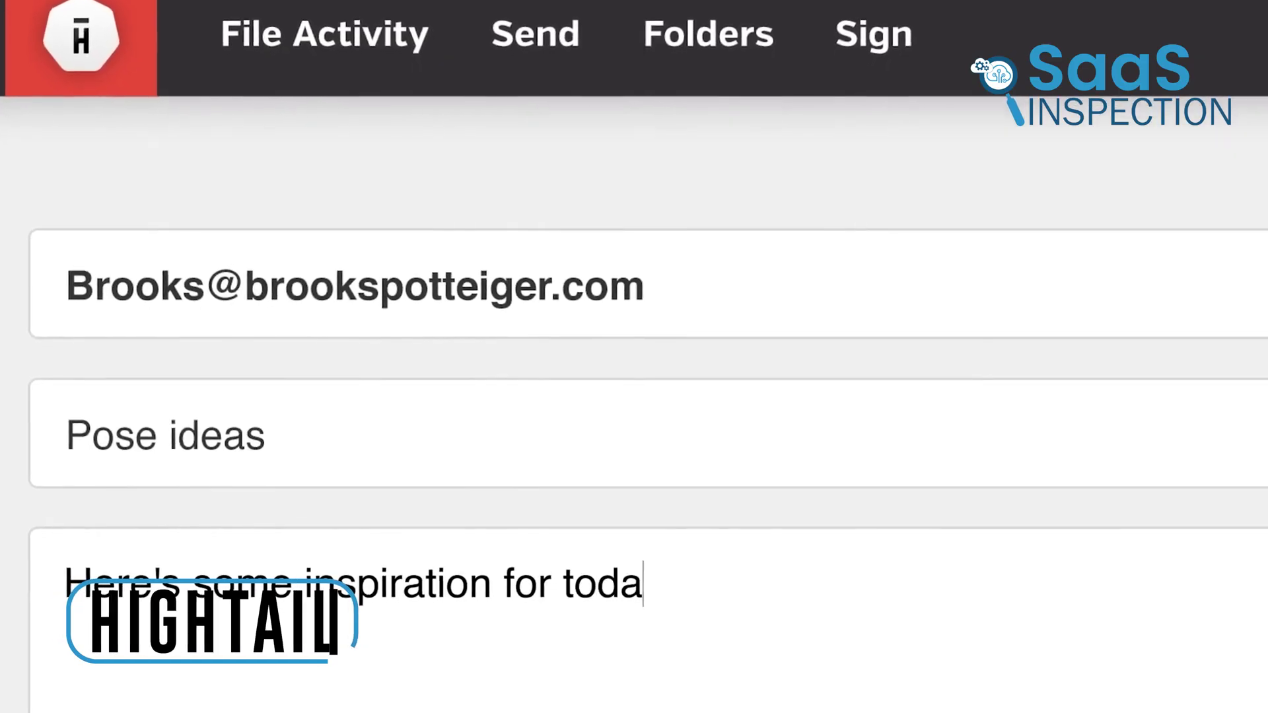
pyautogui.write('y!')
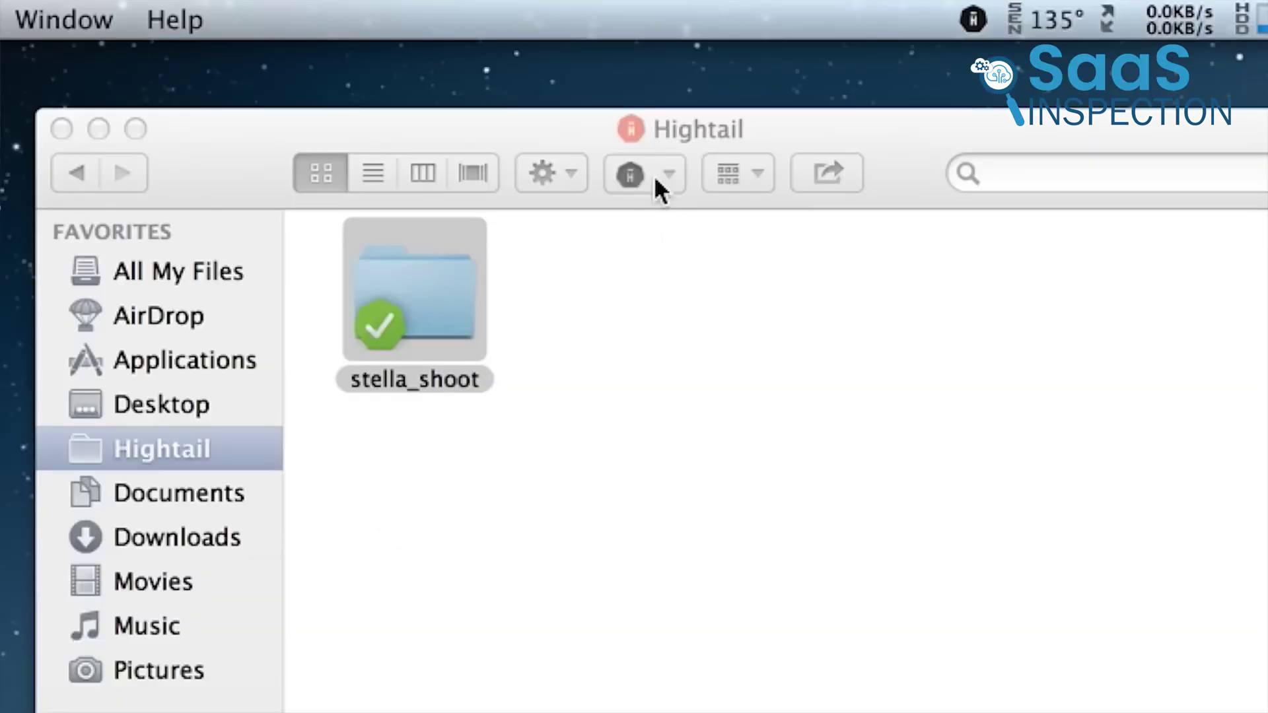
pyautogui.click(654, 175)
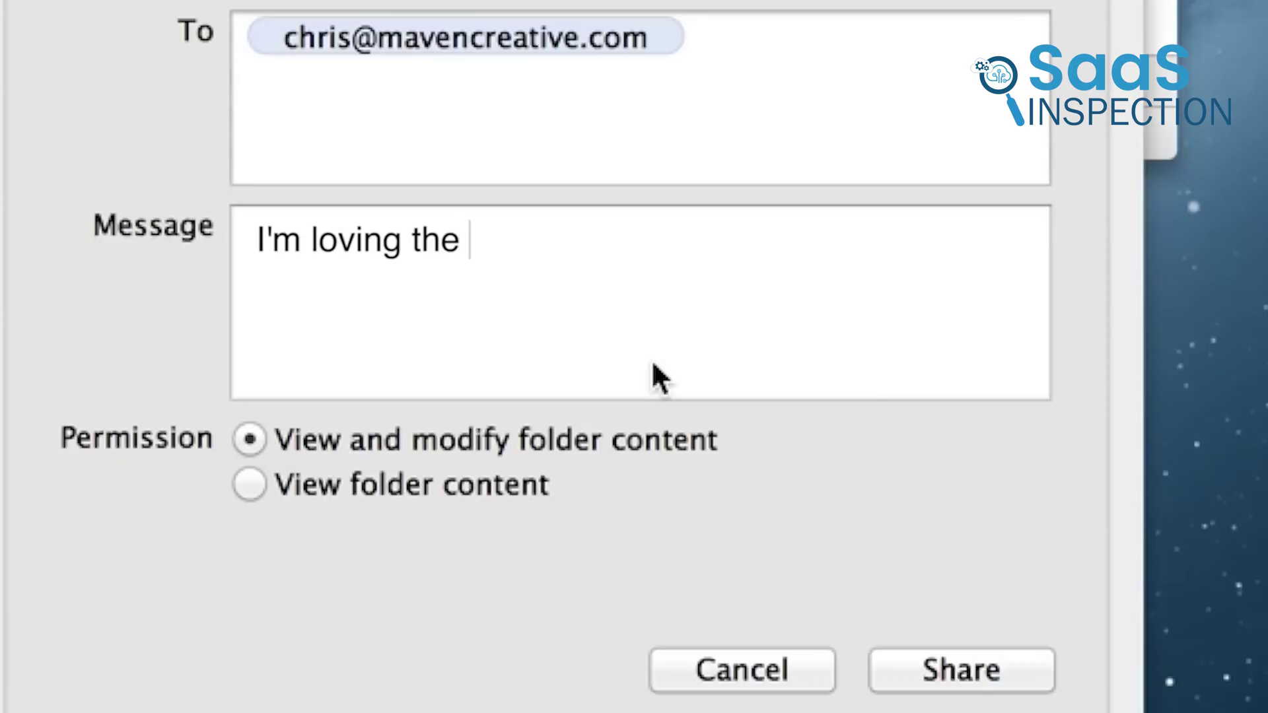
pyautogui.write('blue dress.')
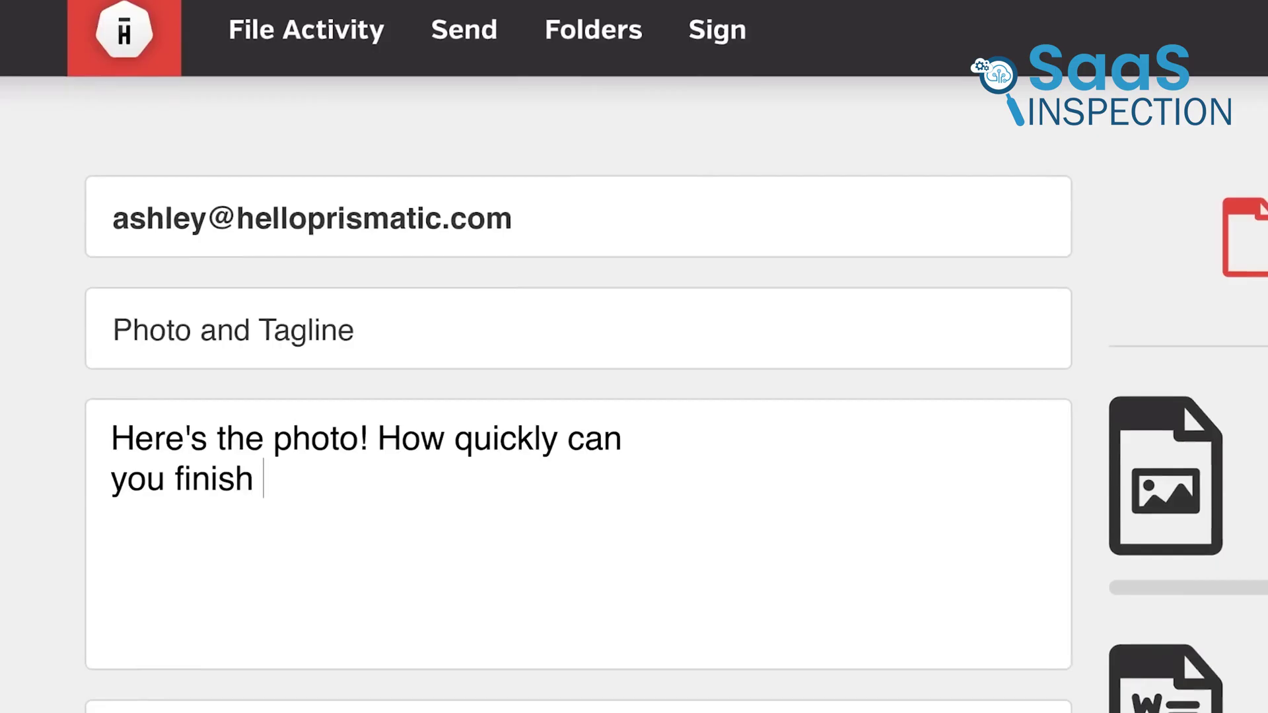
pyautogui.write('the design?')
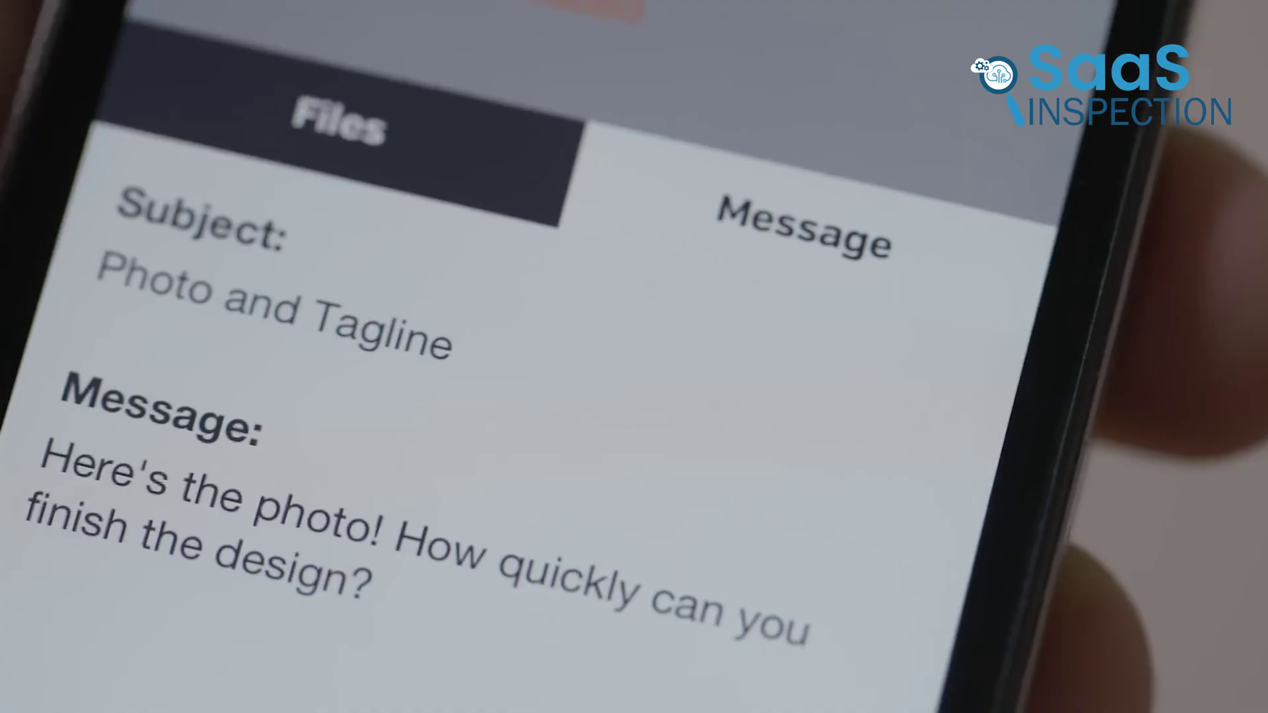
# Step: Download a received file on the phone, then type the message 'Very quickly :)'
pyautogui.click(368, 128)
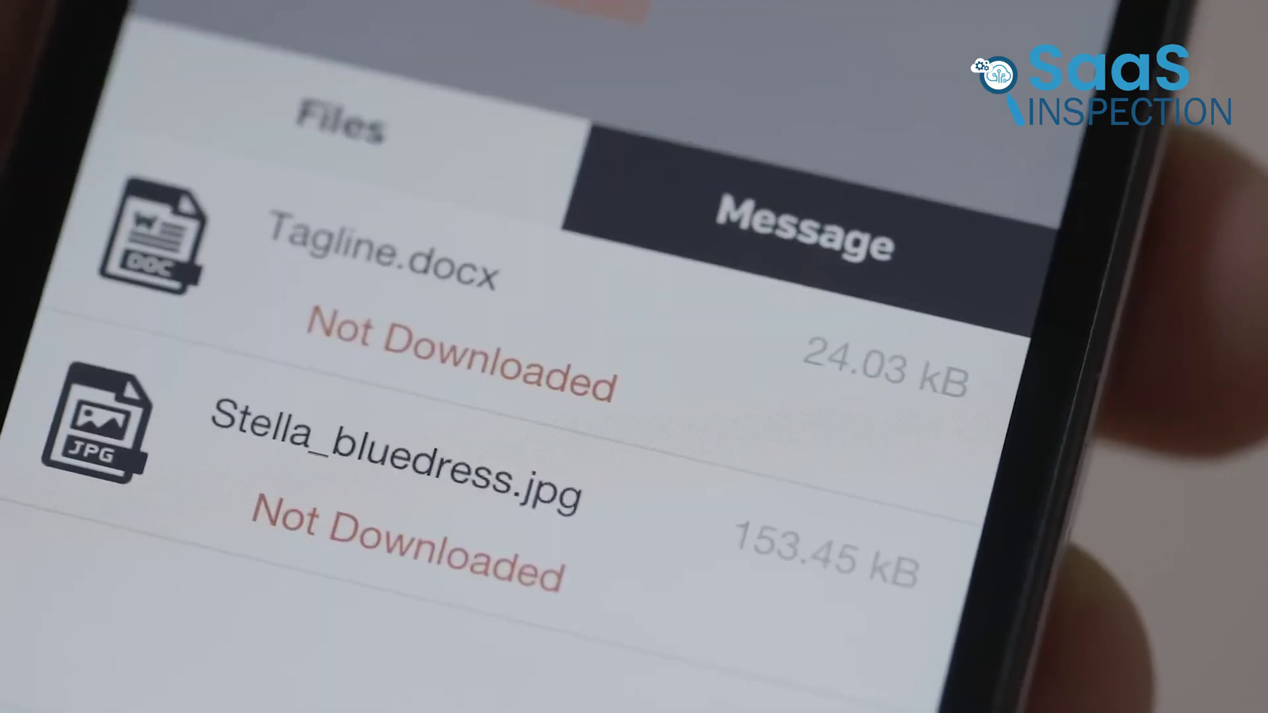
pyautogui.click(430, 317)
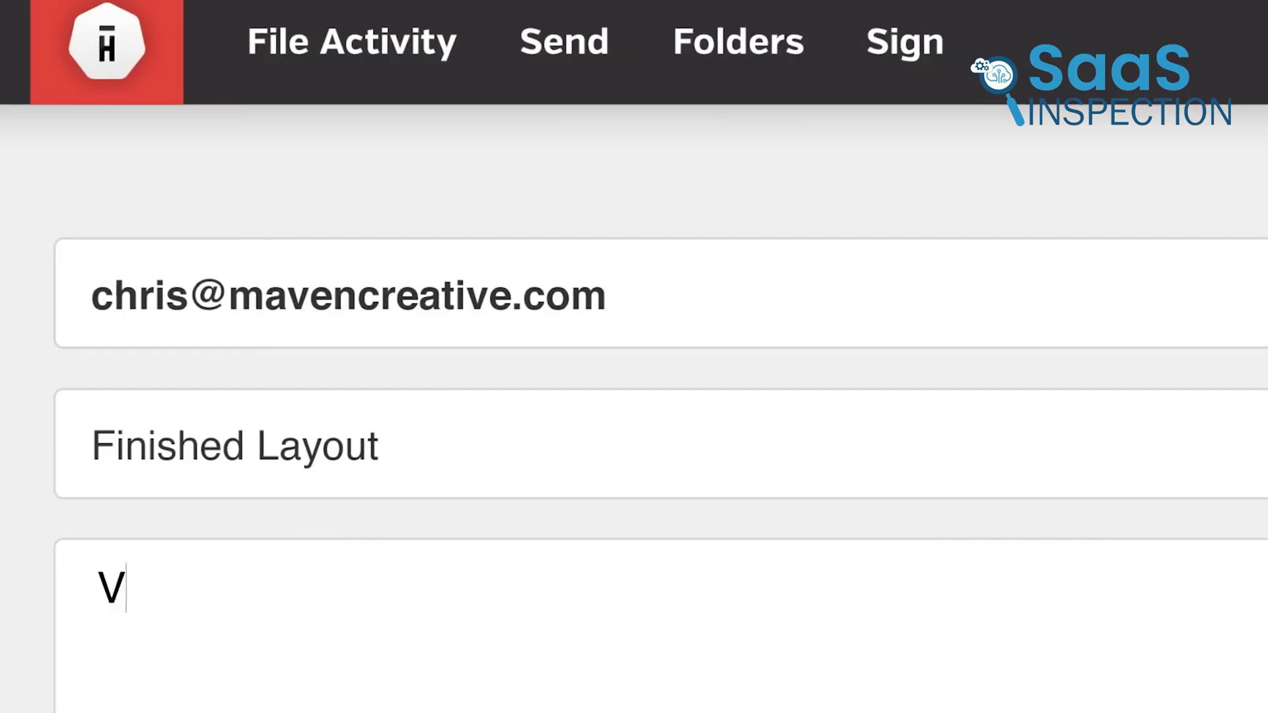
pyautogui.write('ery quickly :)')
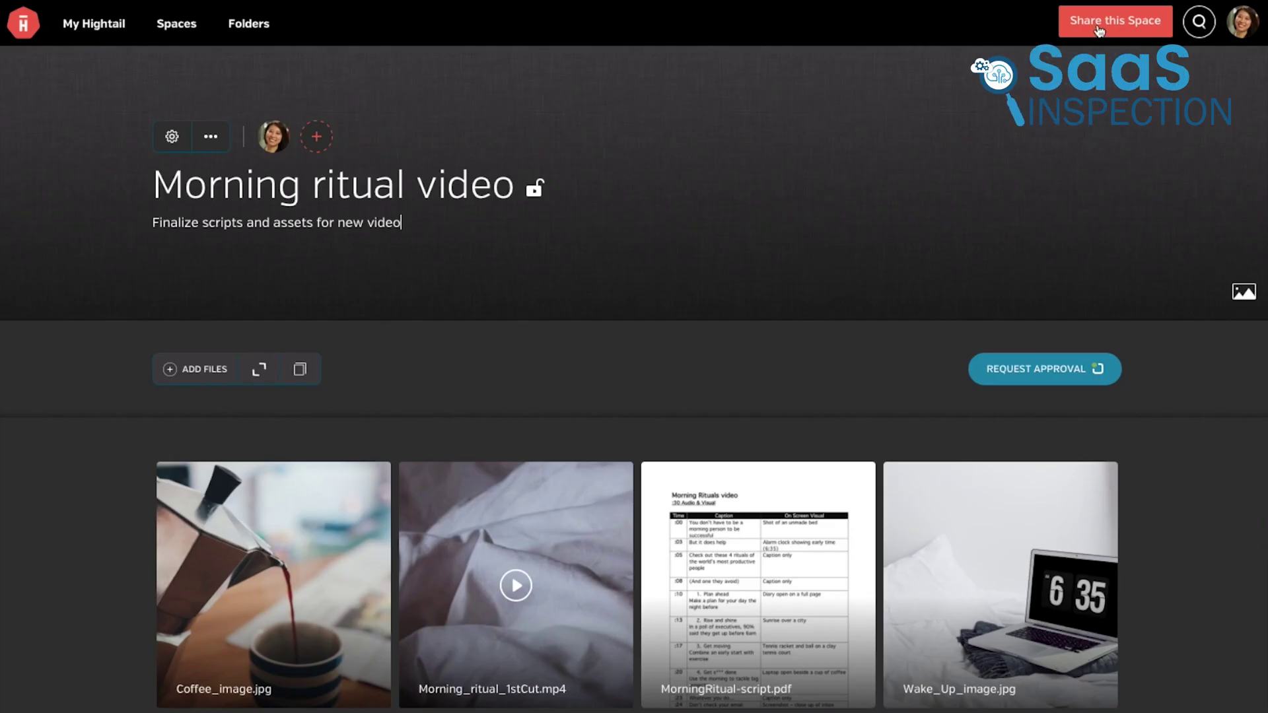
# Step: Invite a collaborator with Can edit permission to the Morning ritual video space in Hightail
pyautogui.click(1100, 30)
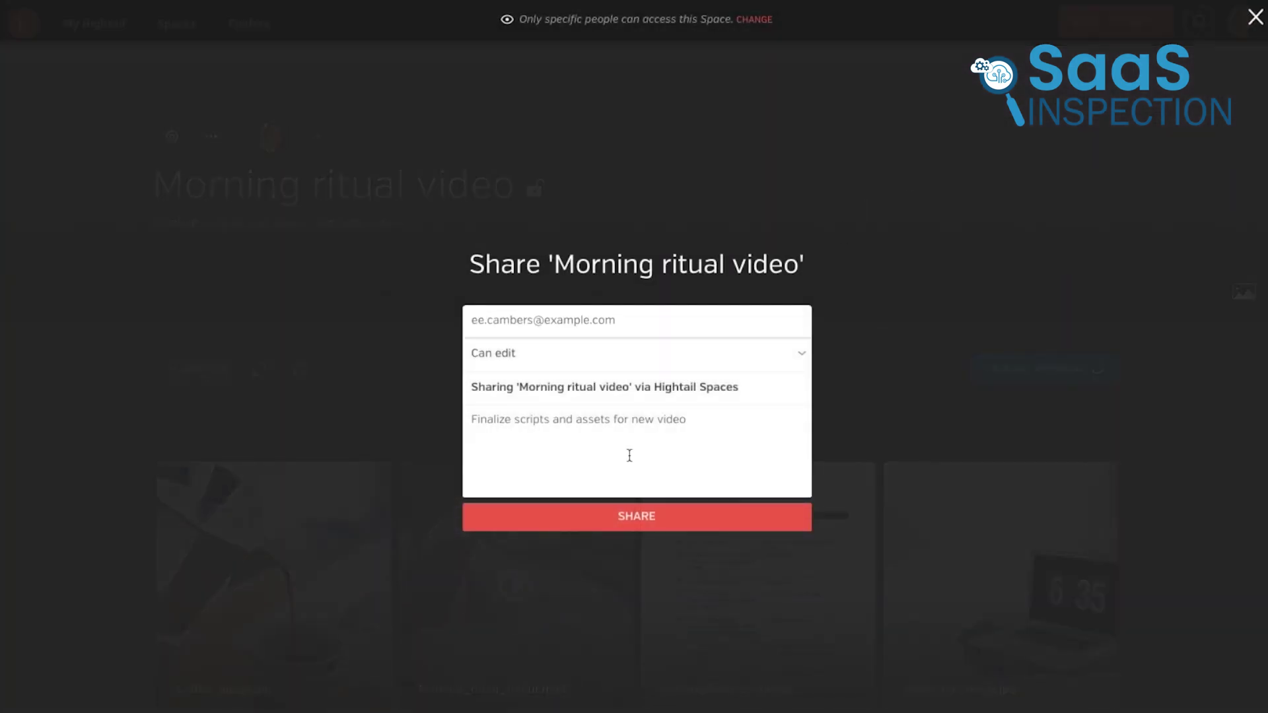
pyautogui.click(627, 520)
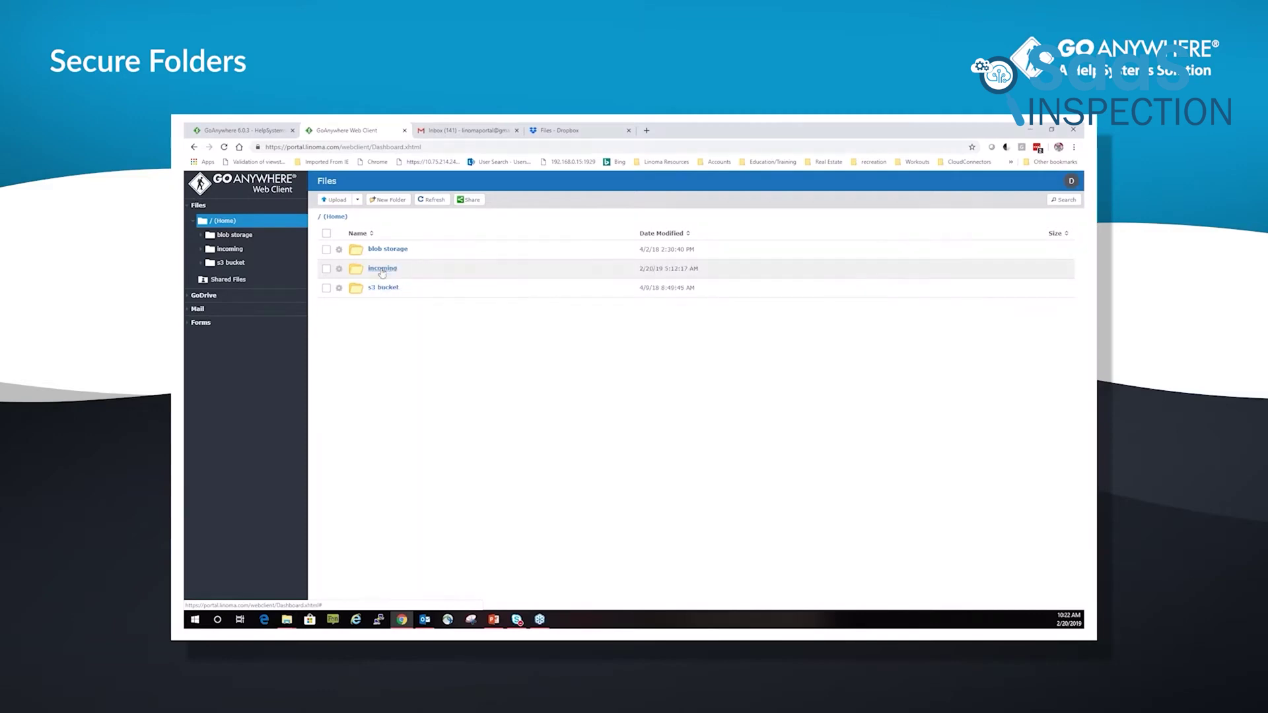
# Step: Drop a file into the incoming folder, then start adding a new folder under Encrypted Folders
pyautogui.click(381, 269)
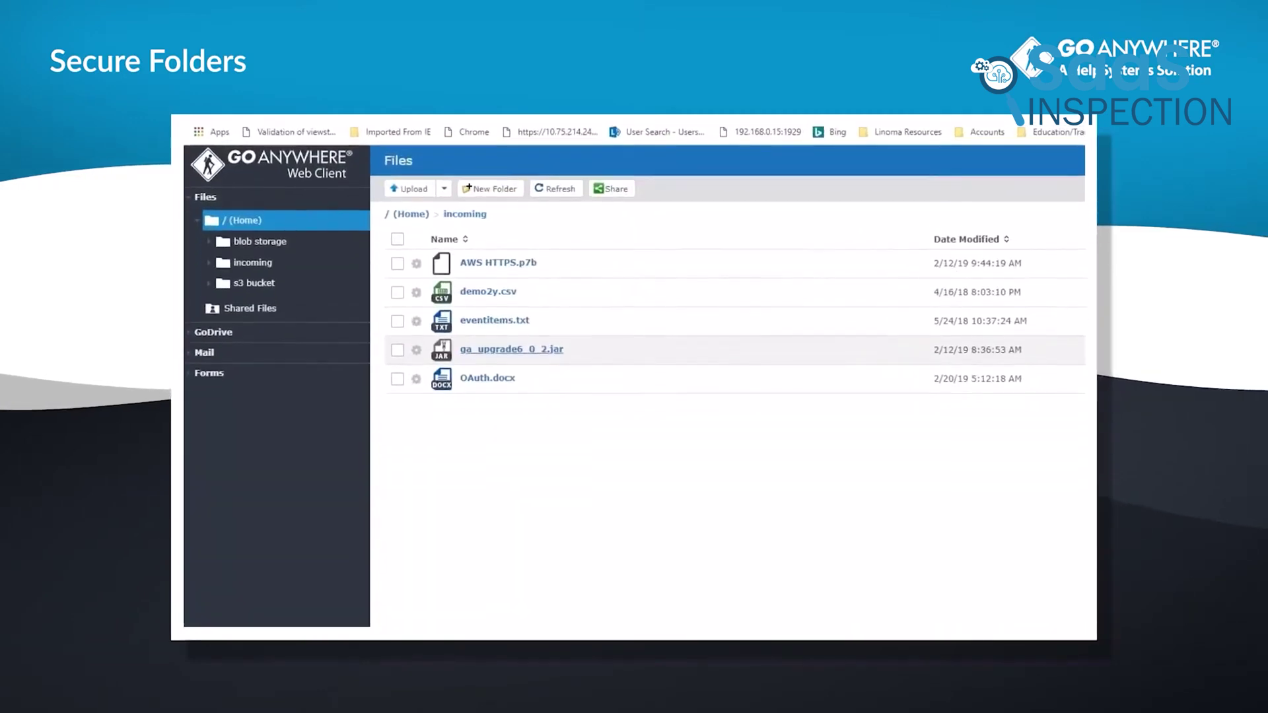
pyautogui.moveTo(286, 619)
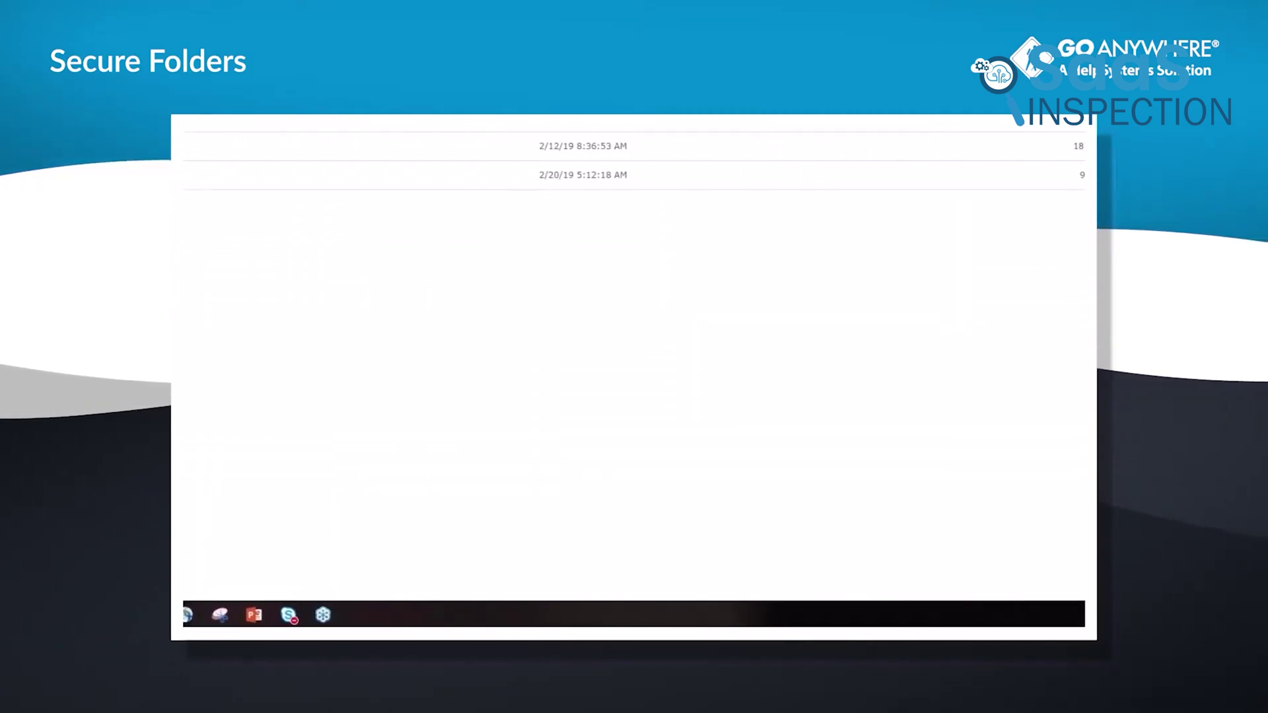
pyautogui.moveTo(1061, 333); pyautogui.dragTo(307, 370)
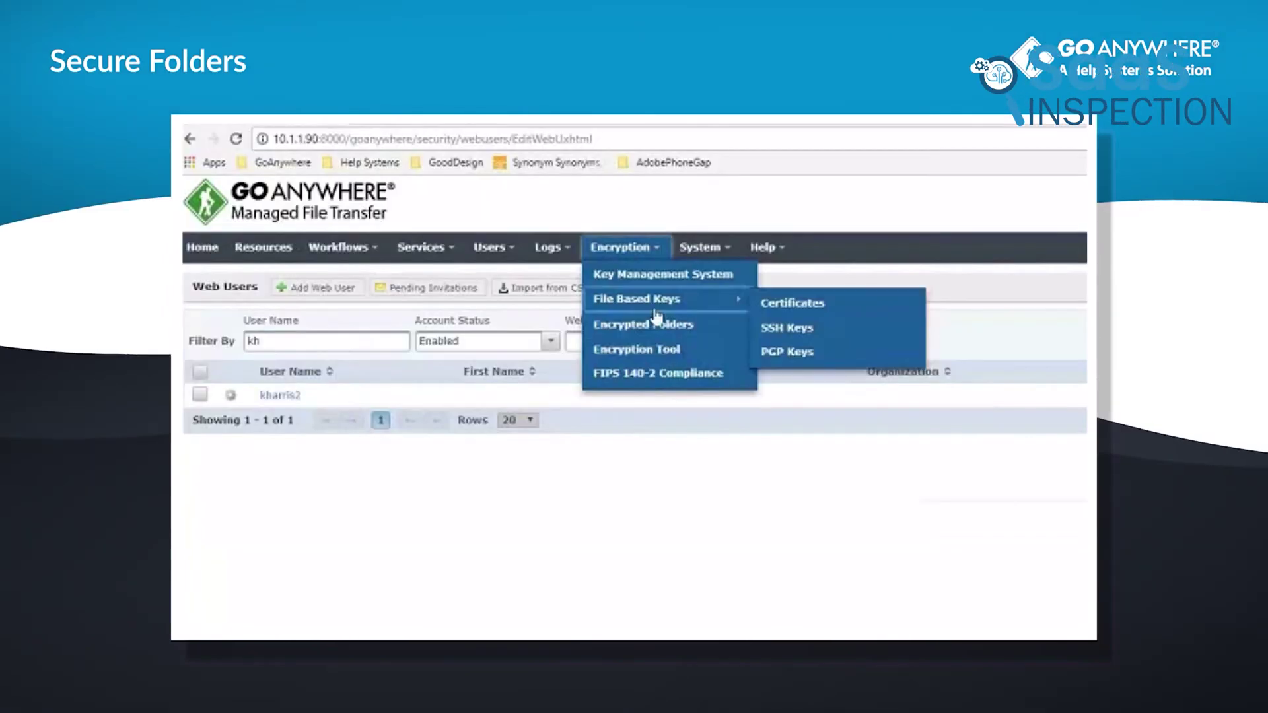
pyautogui.click(656, 325)
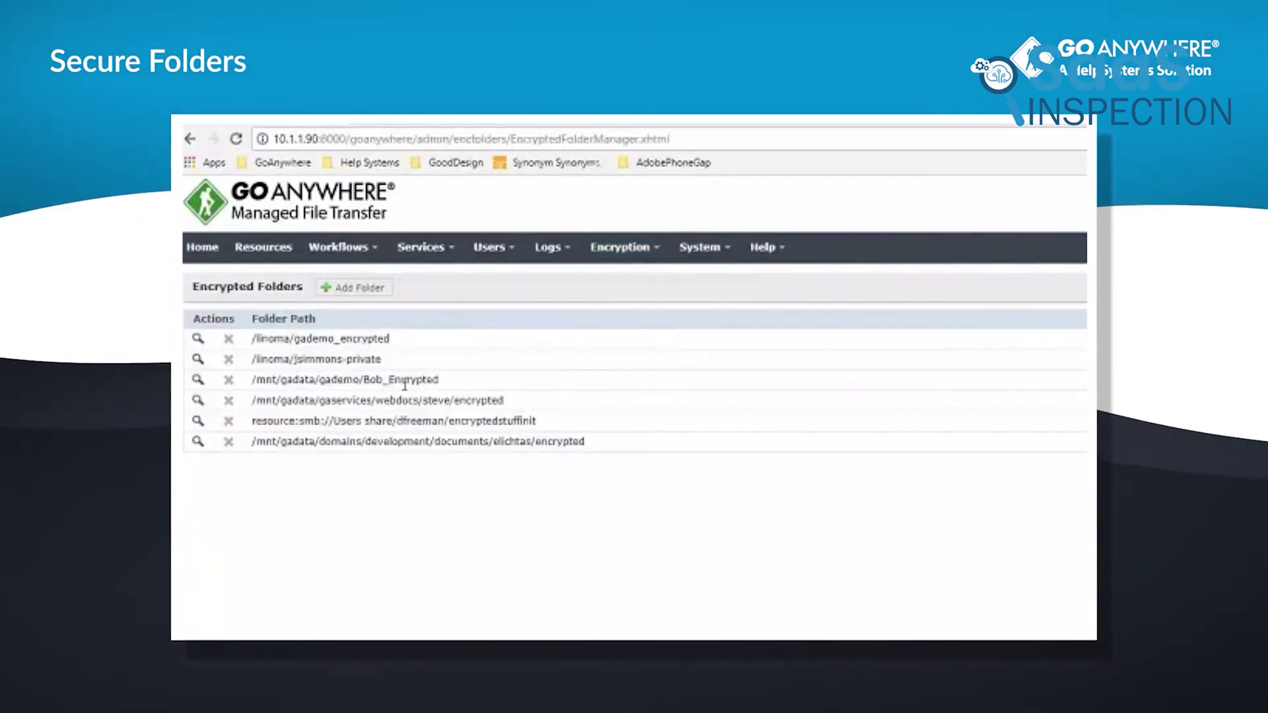
pyautogui.click(356, 288)
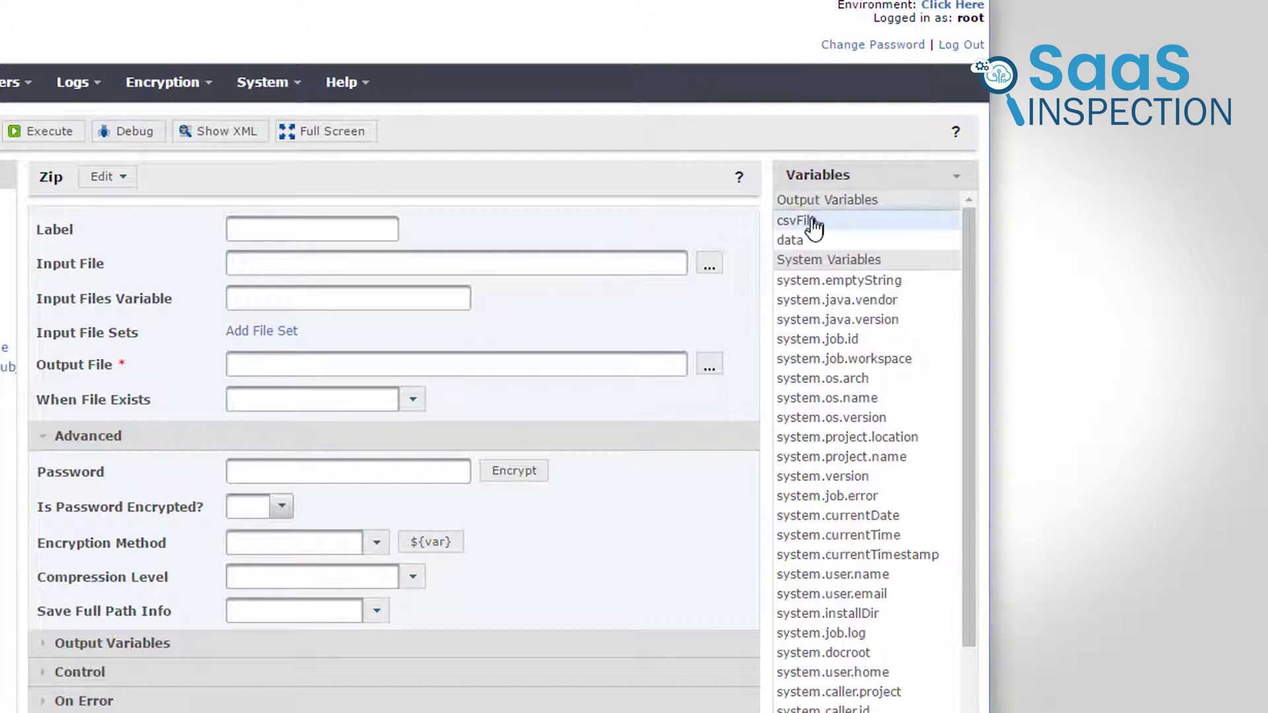
# Step: Set the Zip task's Input File to ${csvFile}, run the Demo project and view its job log
pyautogui.moveTo(819, 221); pyautogui.dragTo(464, 261)
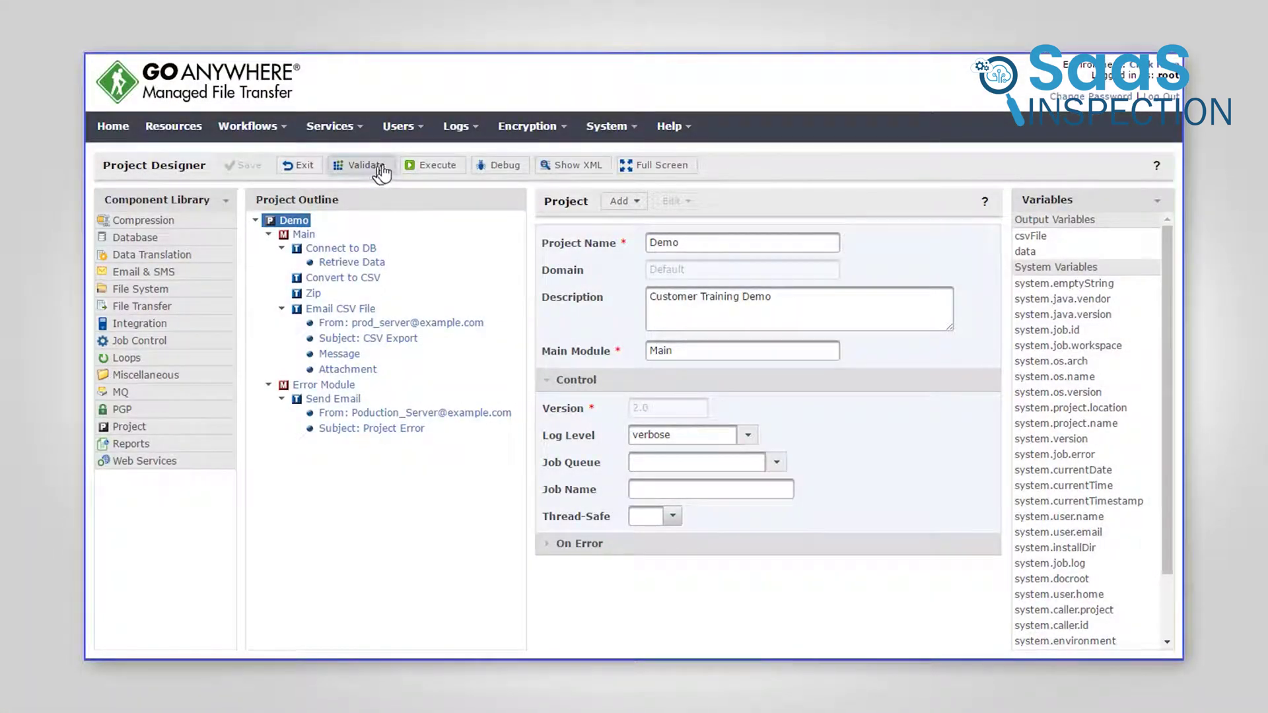
pyautogui.click(431, 165)
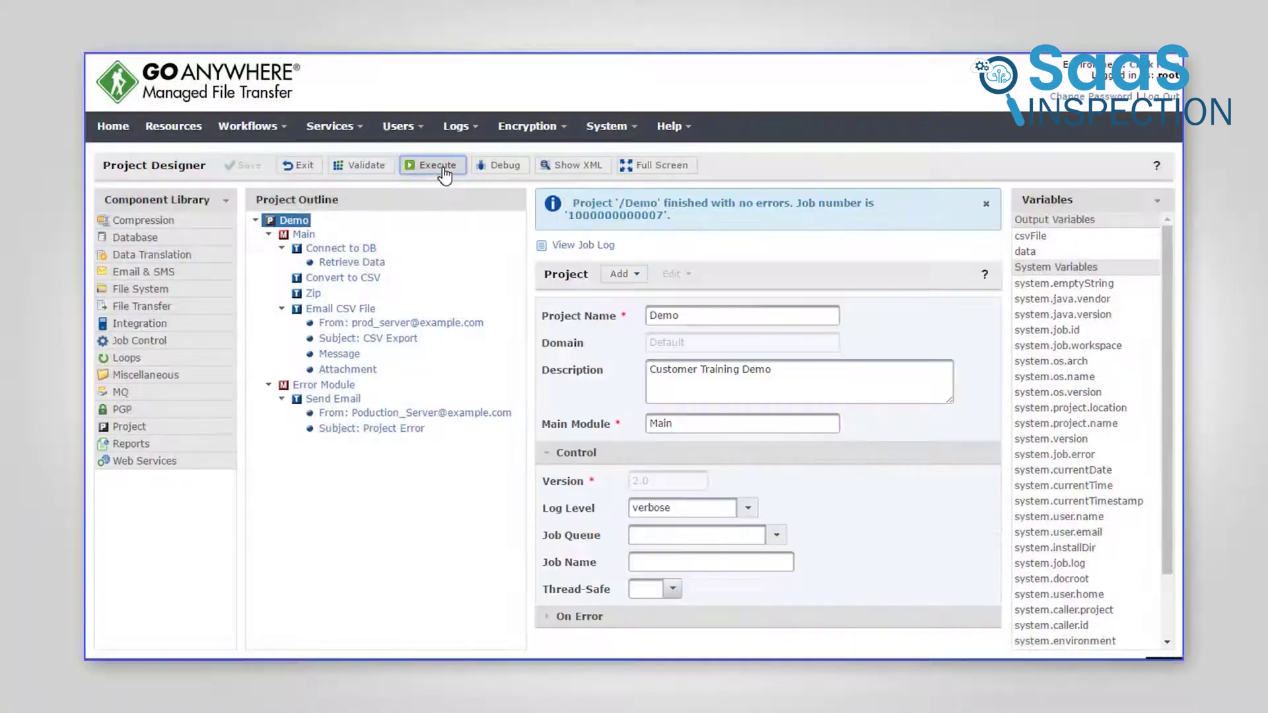
pyautogui.click(583, 246)
# Step: Step through the Demo project task by task in the debugger
pyautogui.click(375, 165)
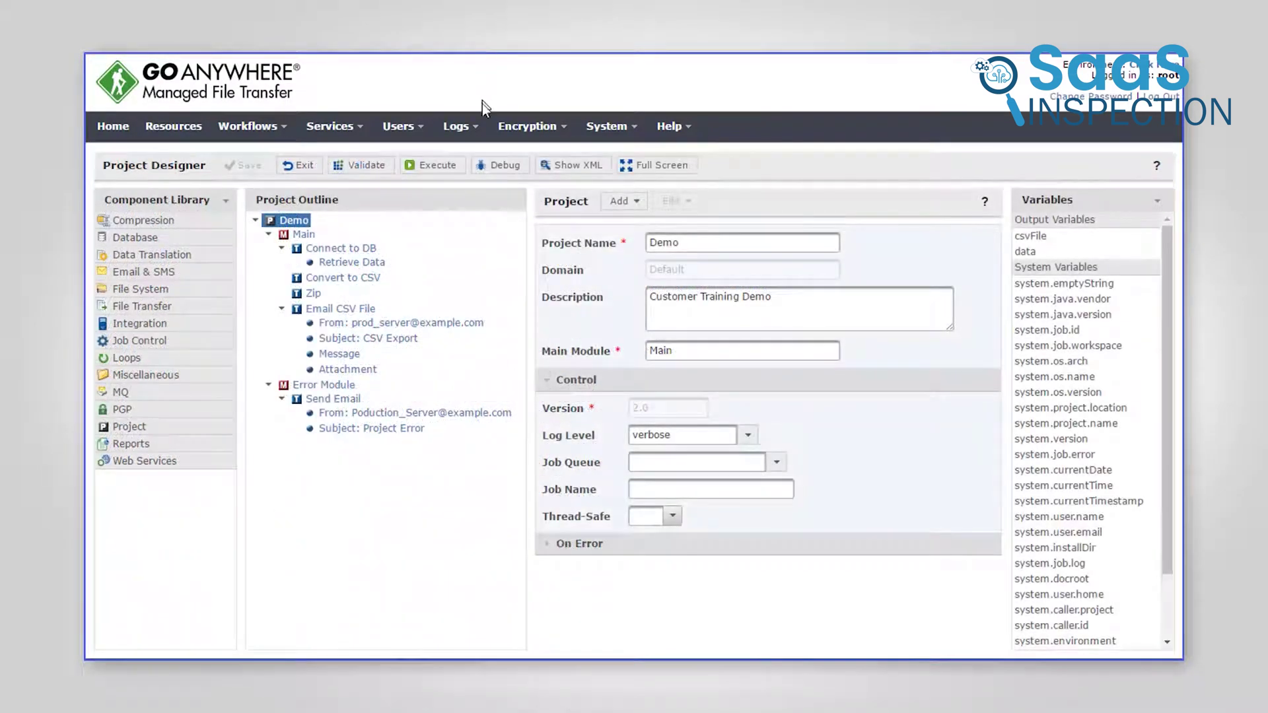
pyautogui.click(506, 173)
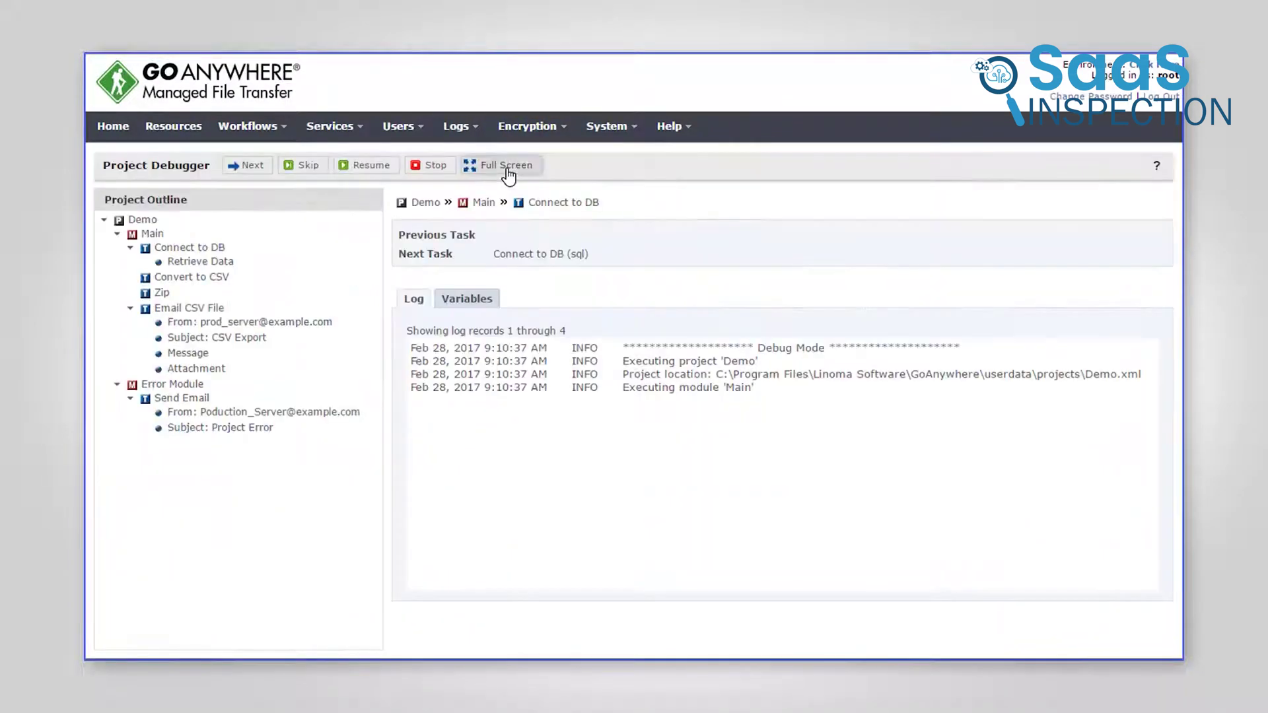
pyautogui.click(261, 175)
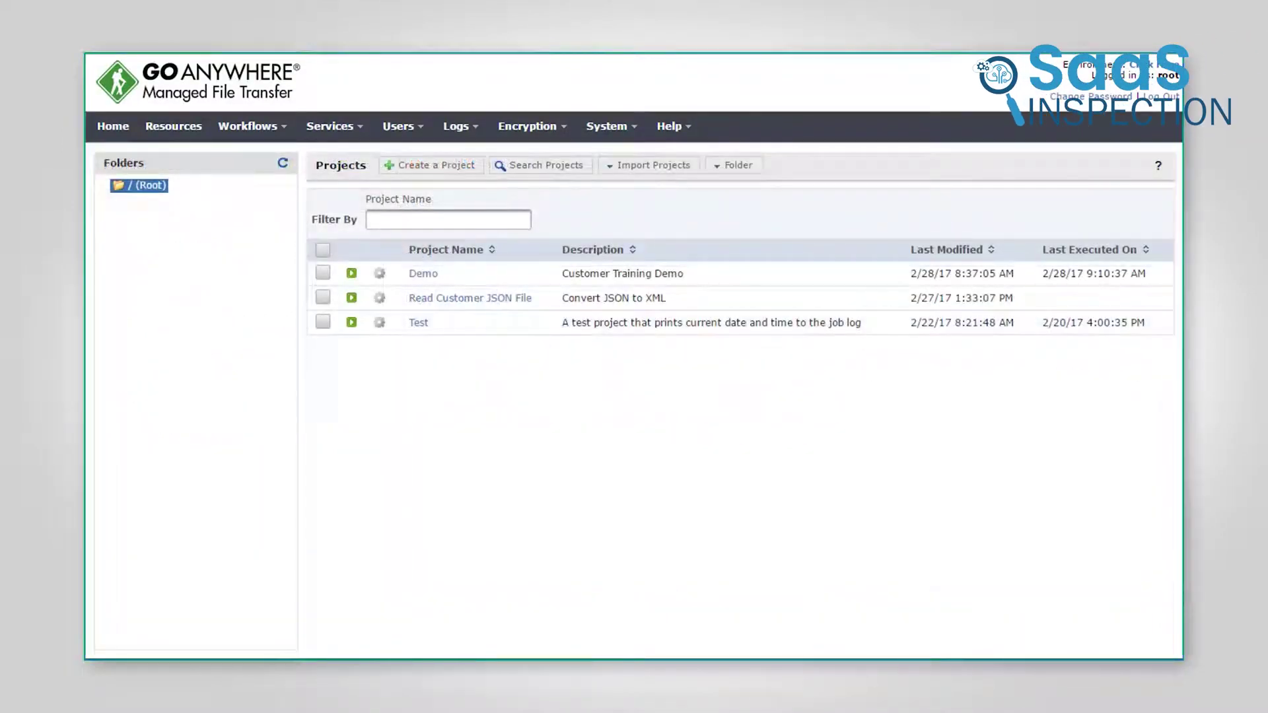
# Step: Check the root folder's permissions, then view the Read Customer JSON File project's execution history
pyautogui.click(753, 169)
pyautogui.click(746, 248)
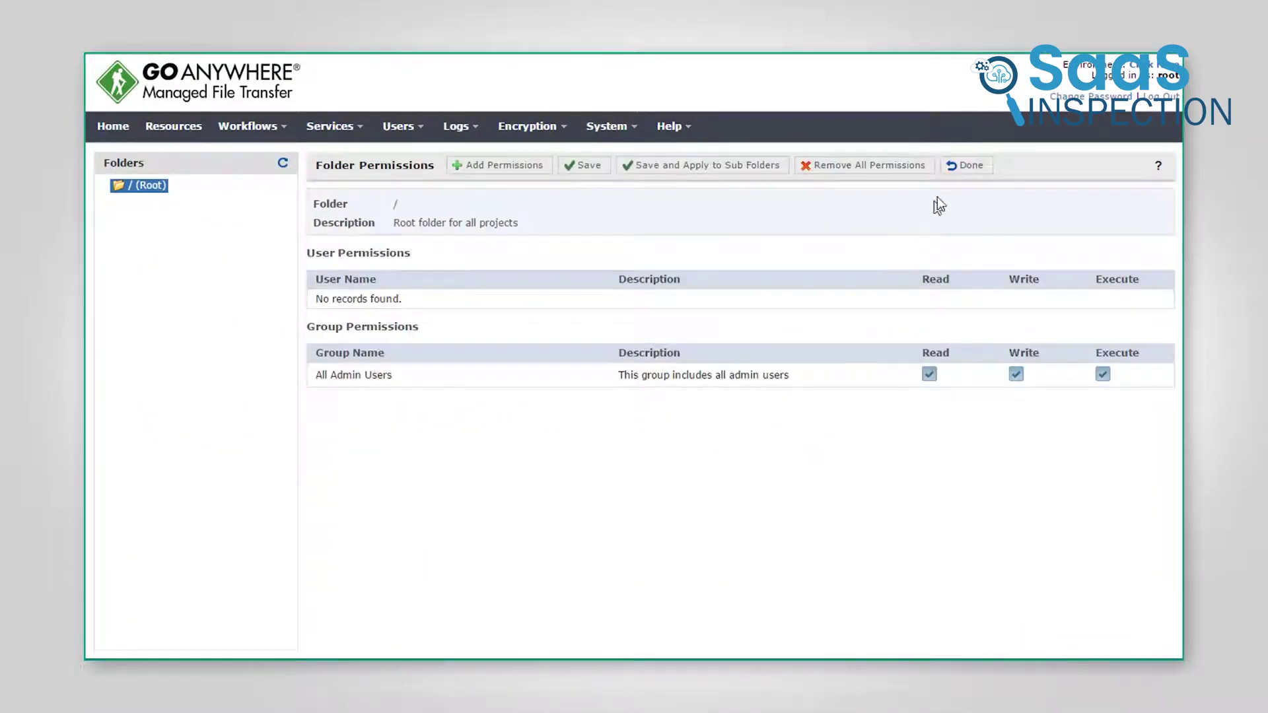
pyautogui.click(961, 166)
pyautogui.click(380, 299)
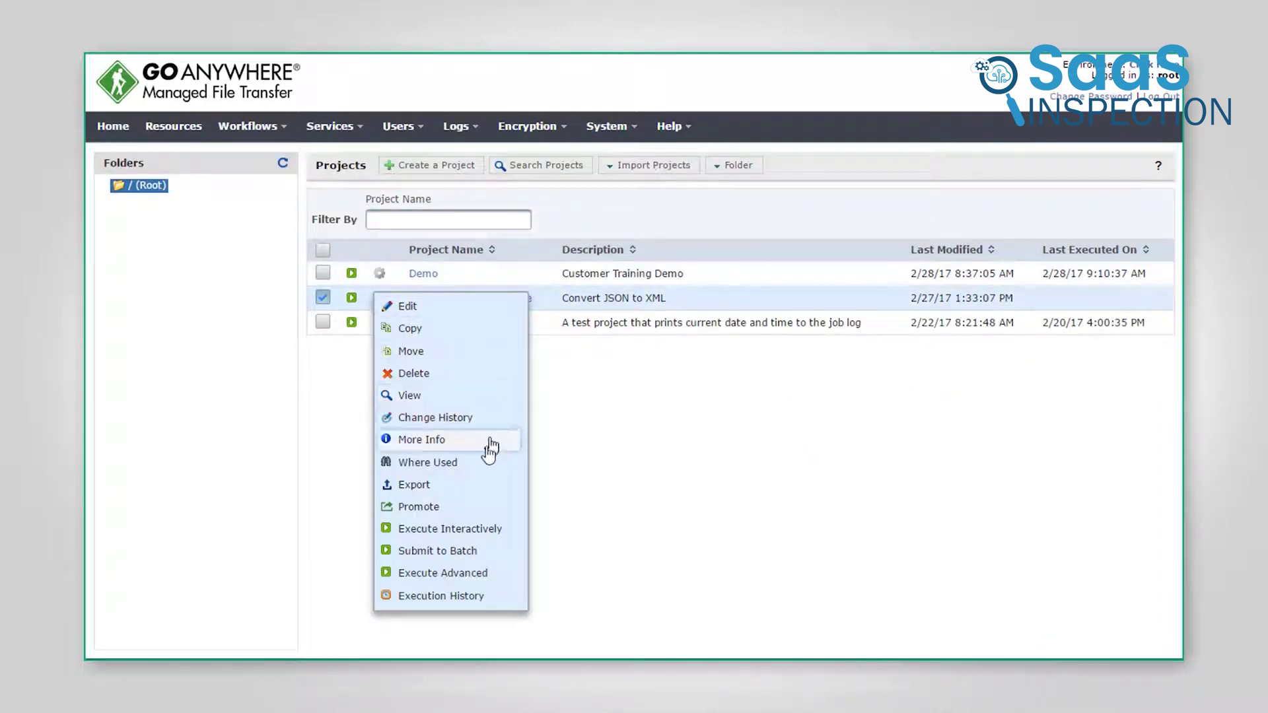
pyautogui.click(501, 599)
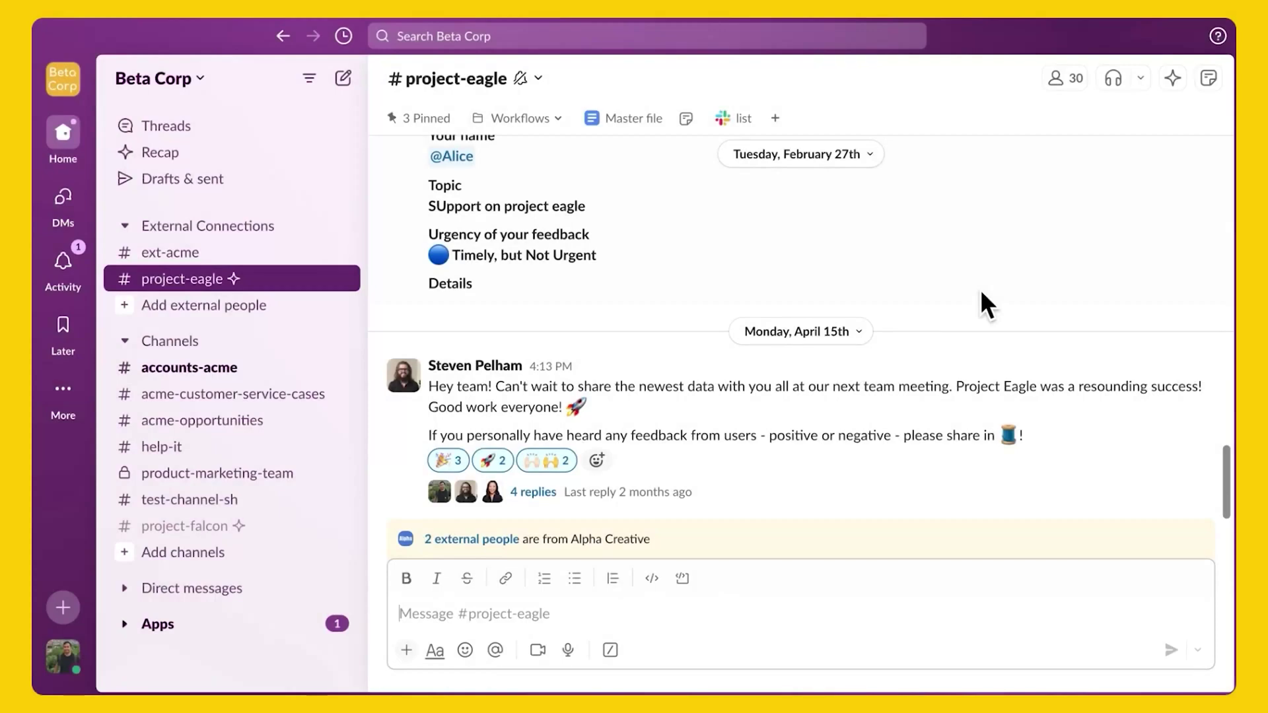
# Step: Create a new blank Slack list, add a field to it, and add a message to a list
pyautogui.click(62, 390)
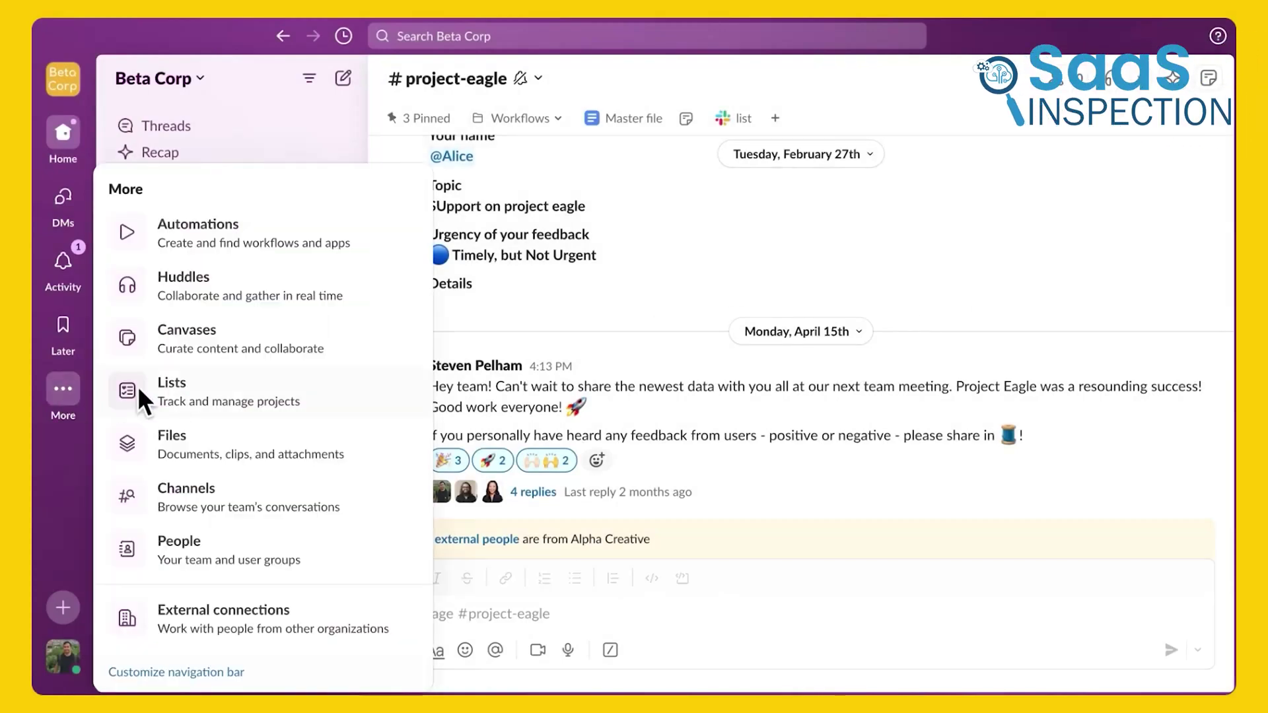
pyautogui.click(179, 384)
pyautogui.click(1175, 79)
pyautogui.click(1160, 119)
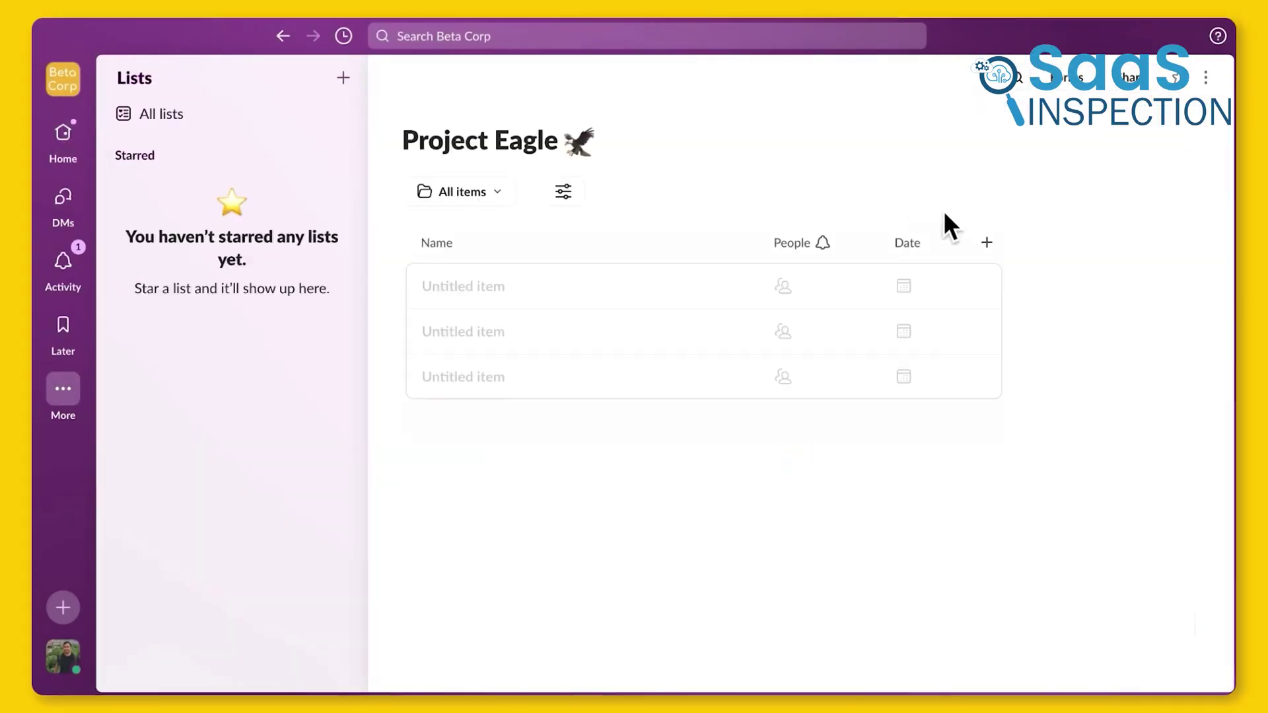
pyautogui.click(987, 243)
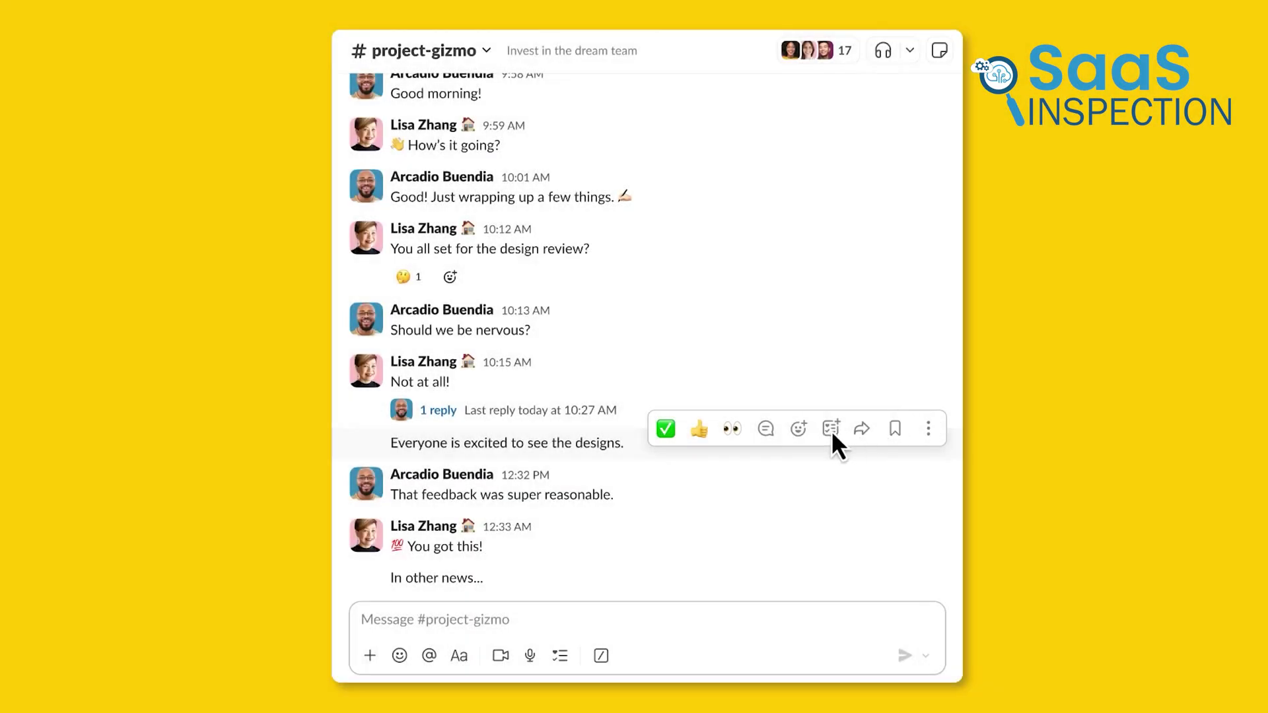
pyautogui.click(831, 430)
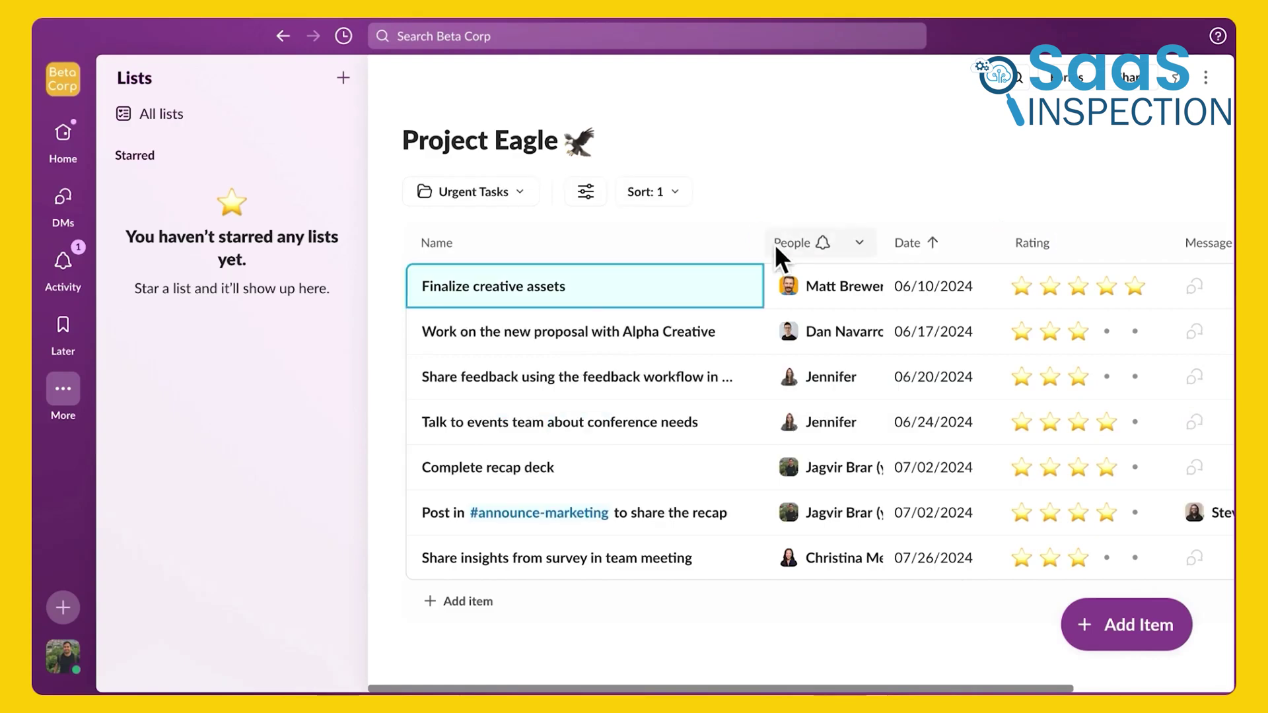
pyautogui.click(710, 284)
pyautogui.click(925, 317)
pyautogui.write('@M')
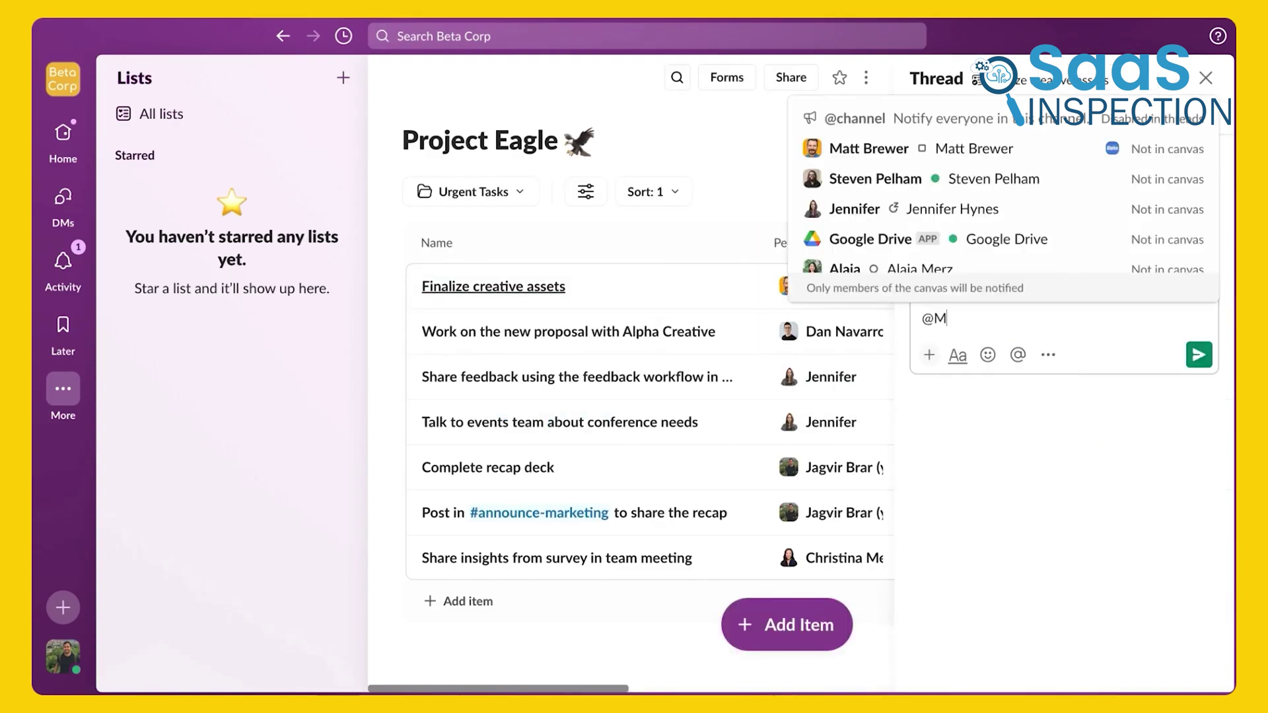
pyautogui.press('Return')
pyautogui.write('are you on track to meet this deadline?')
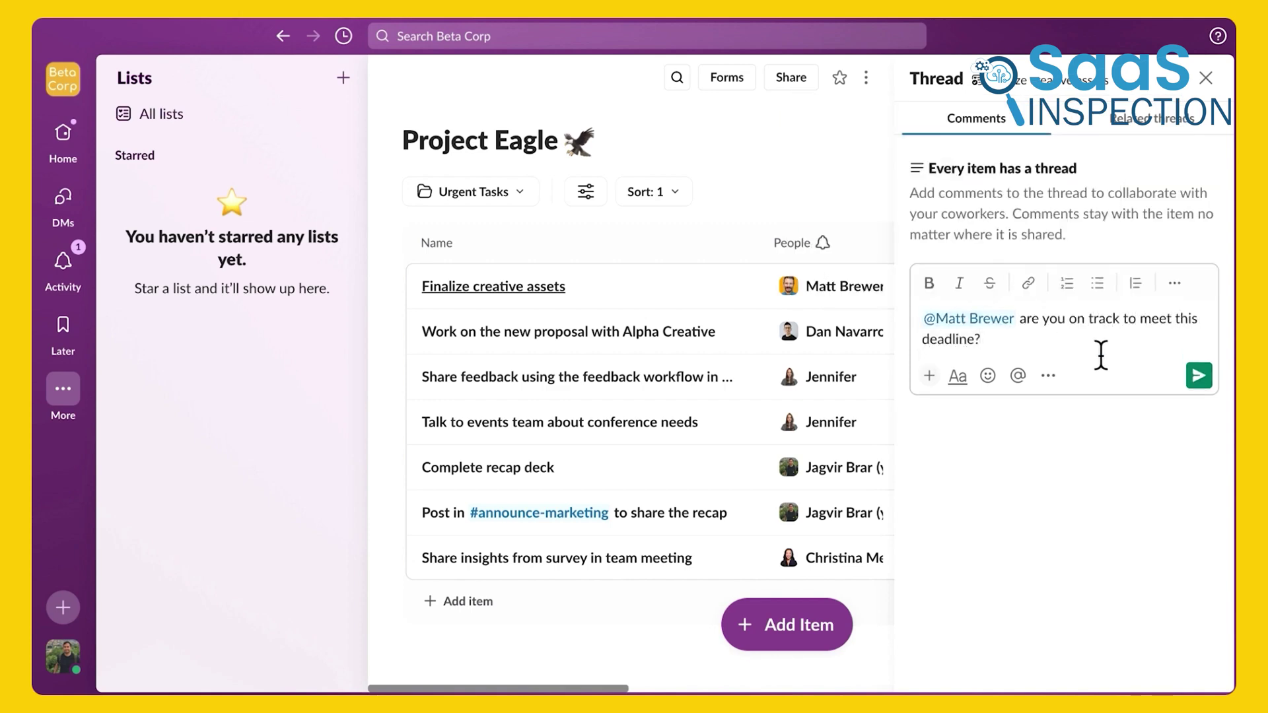
pyautogui.click(1199, 375)
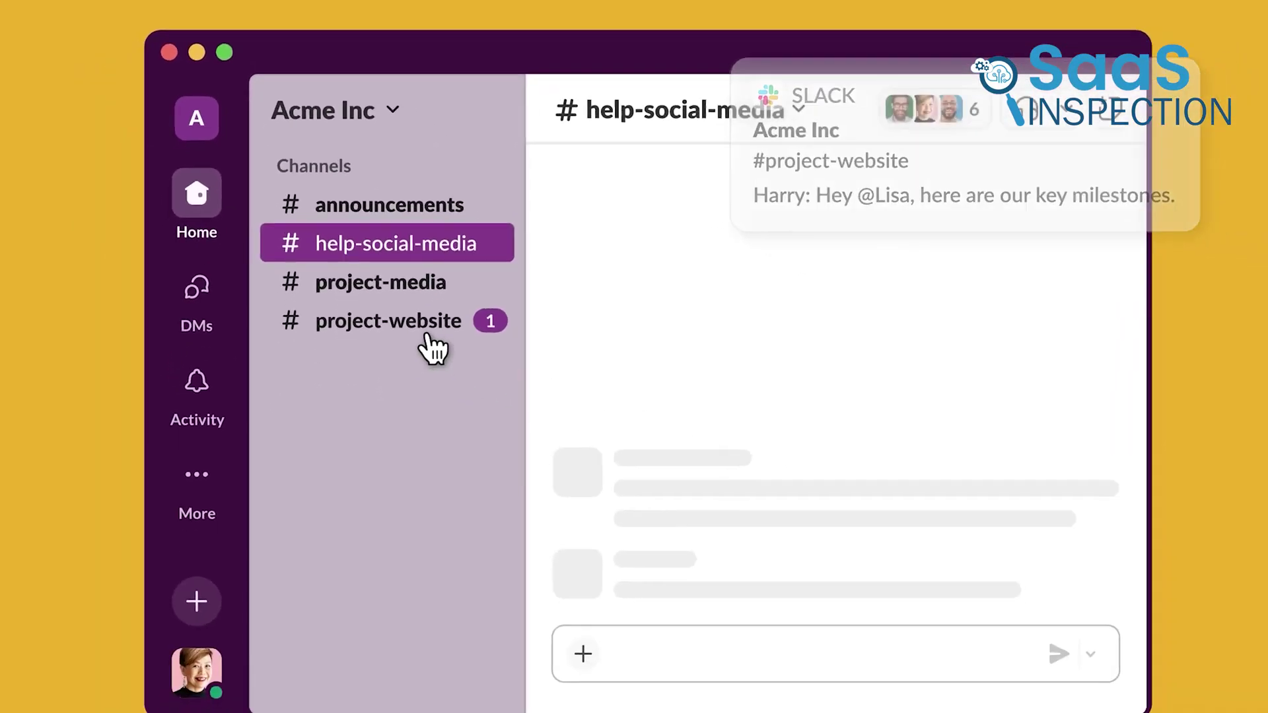
pyautogui.click(426, 334)
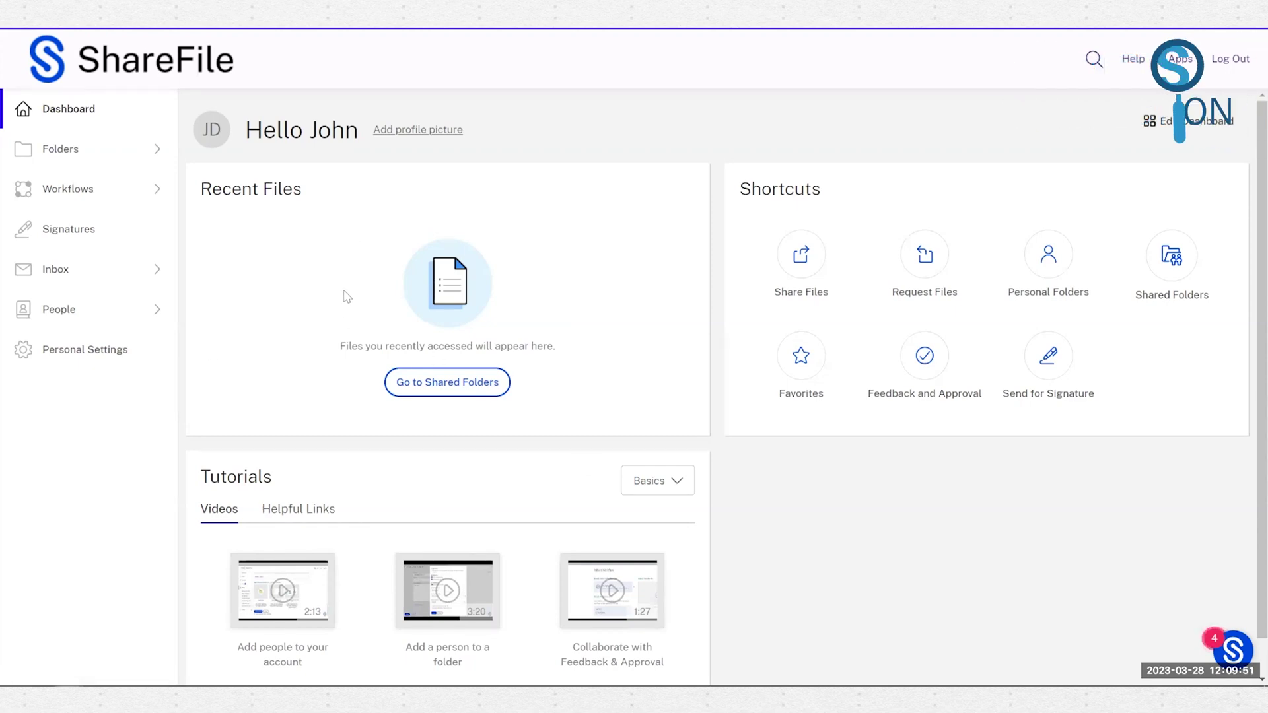
# Step: Browse the ShareFile tutorial video categories, keeping Basics selected
pyautogui.scroll(-1, 802, 583)
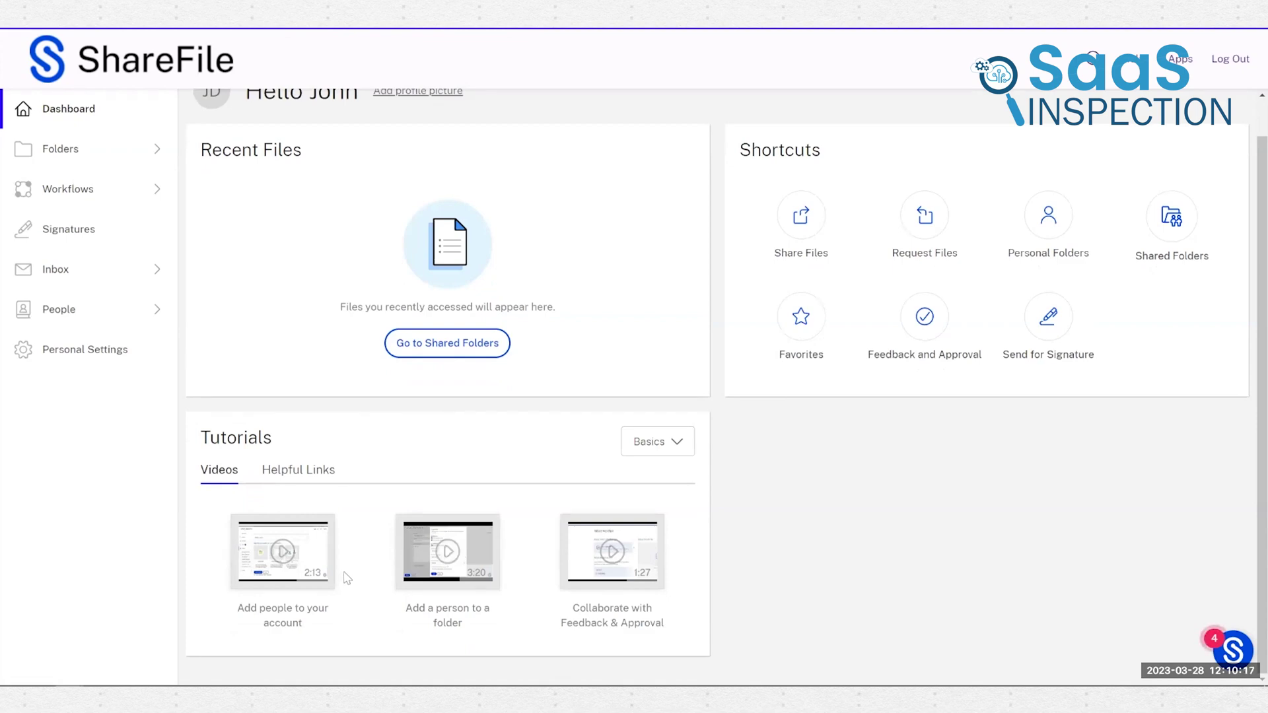
pyautogui.click(625, 449)
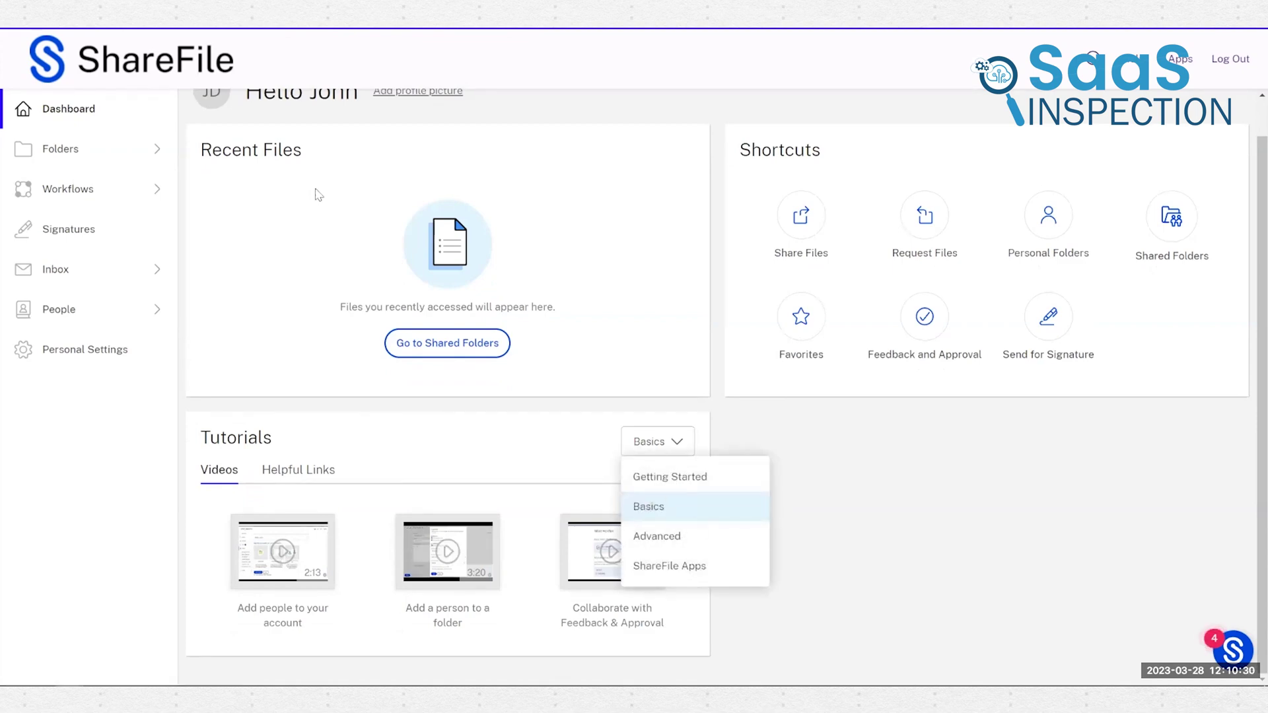
pyautogui.click(317, 193)
pyautogui.scroll(1, 311, 188)
# Step: Expand Folders and view the Shared, Personal and Favorites folder pages
pyautogui.click(92, 152)
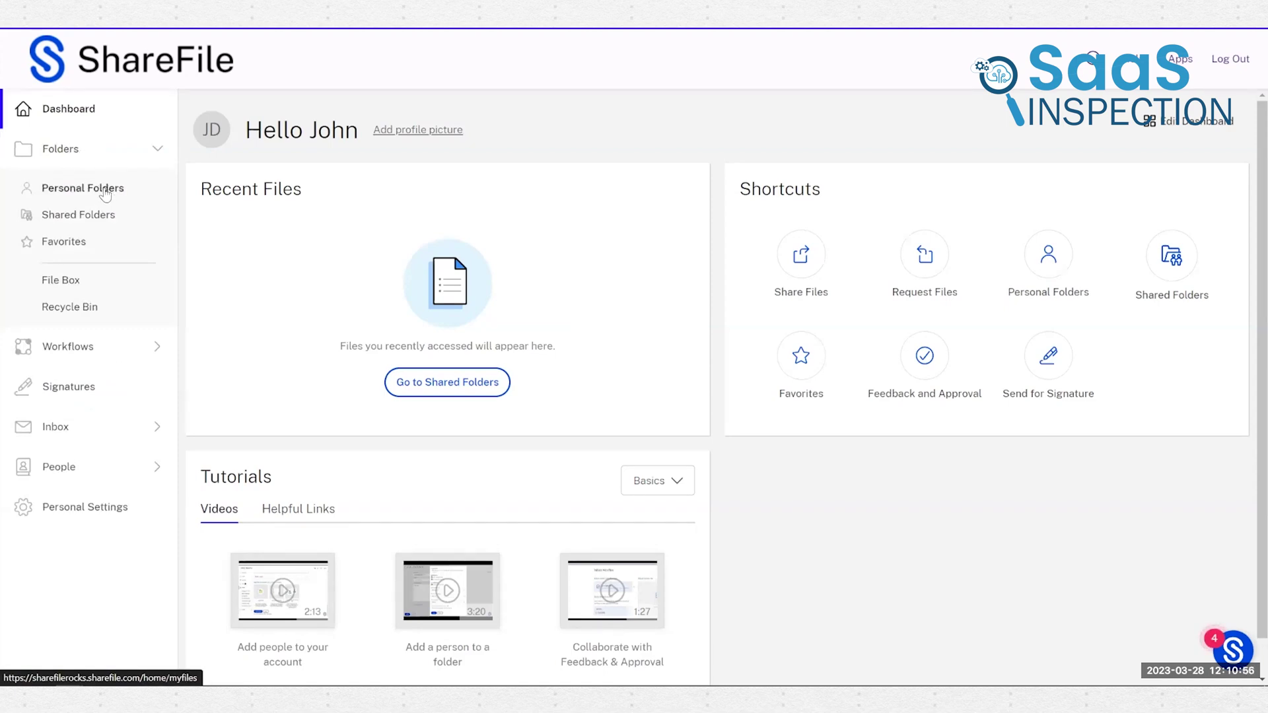
pyautogui.click(101, 215)
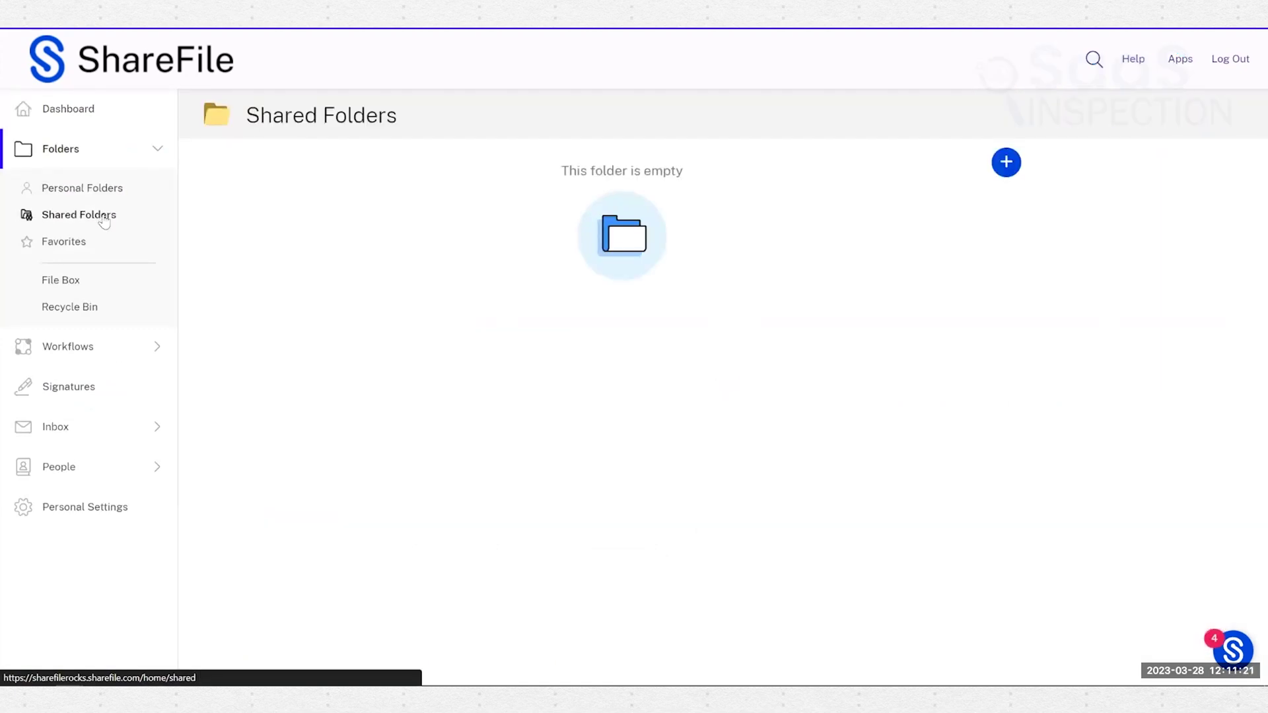
pyautogui.click(105, 190)
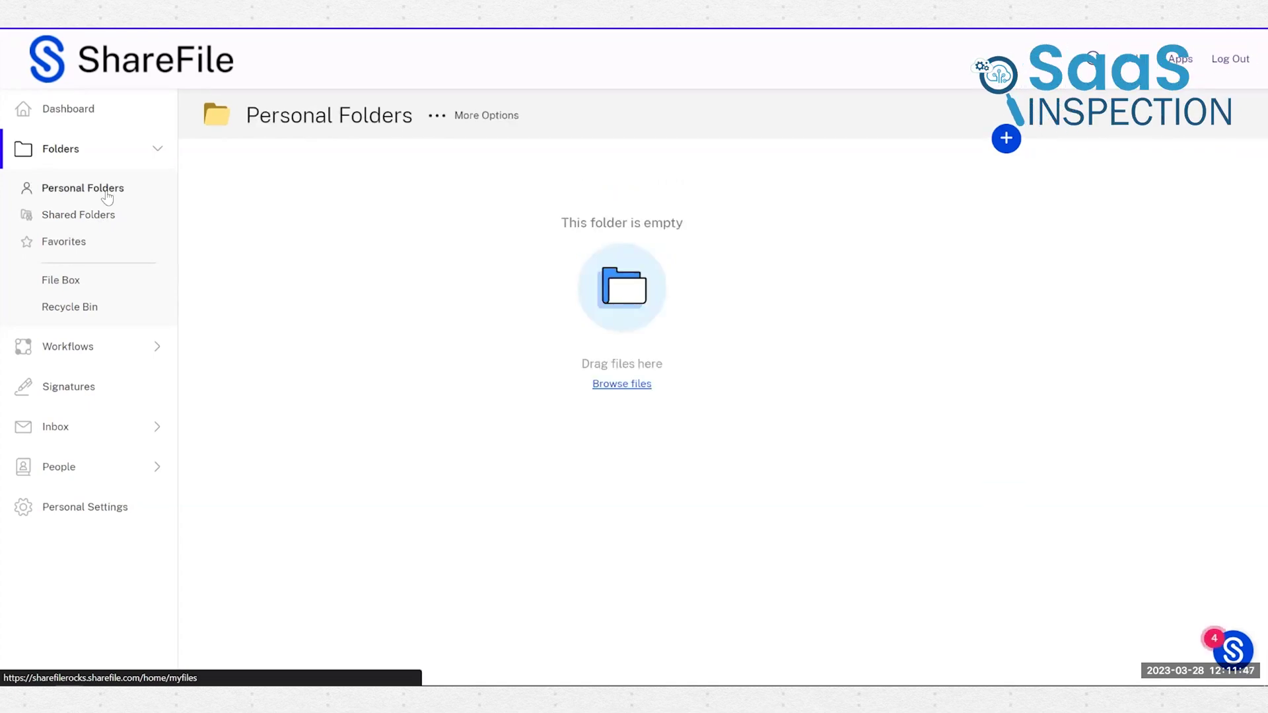
pyautogui.click(112, 215)
pyautogui.click(77, 243)
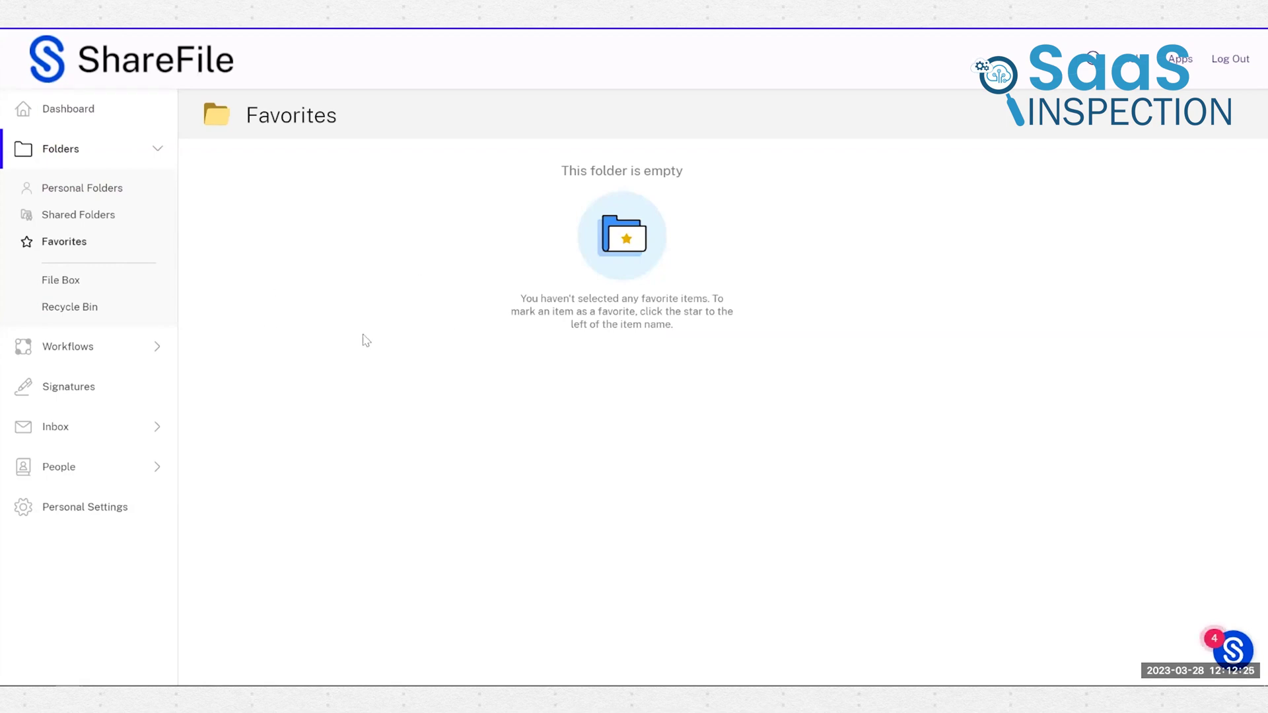
# Step: Check the File Box's 180-day expiration and the Recycle Bin, then return to Dashboard and log out
pyautogui.click(60, 280)
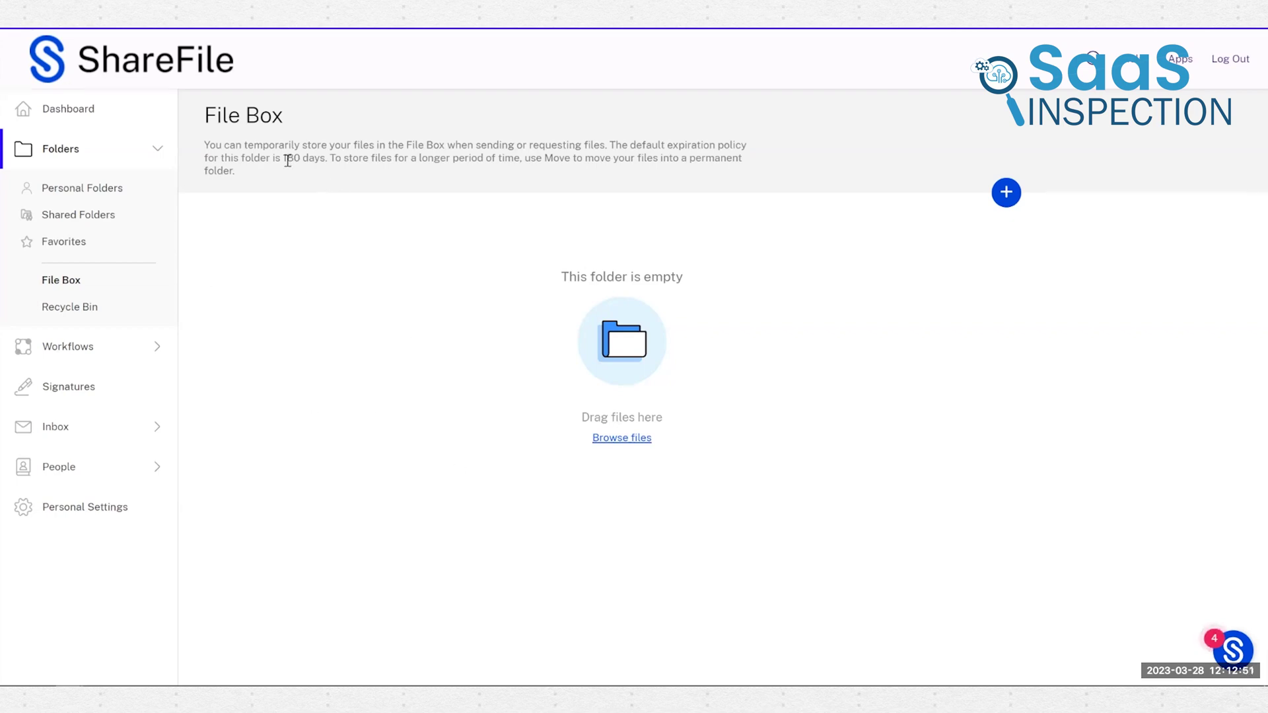
pyautogui.moveTo(284, 159); pyautogui.dragTo(325, 158)
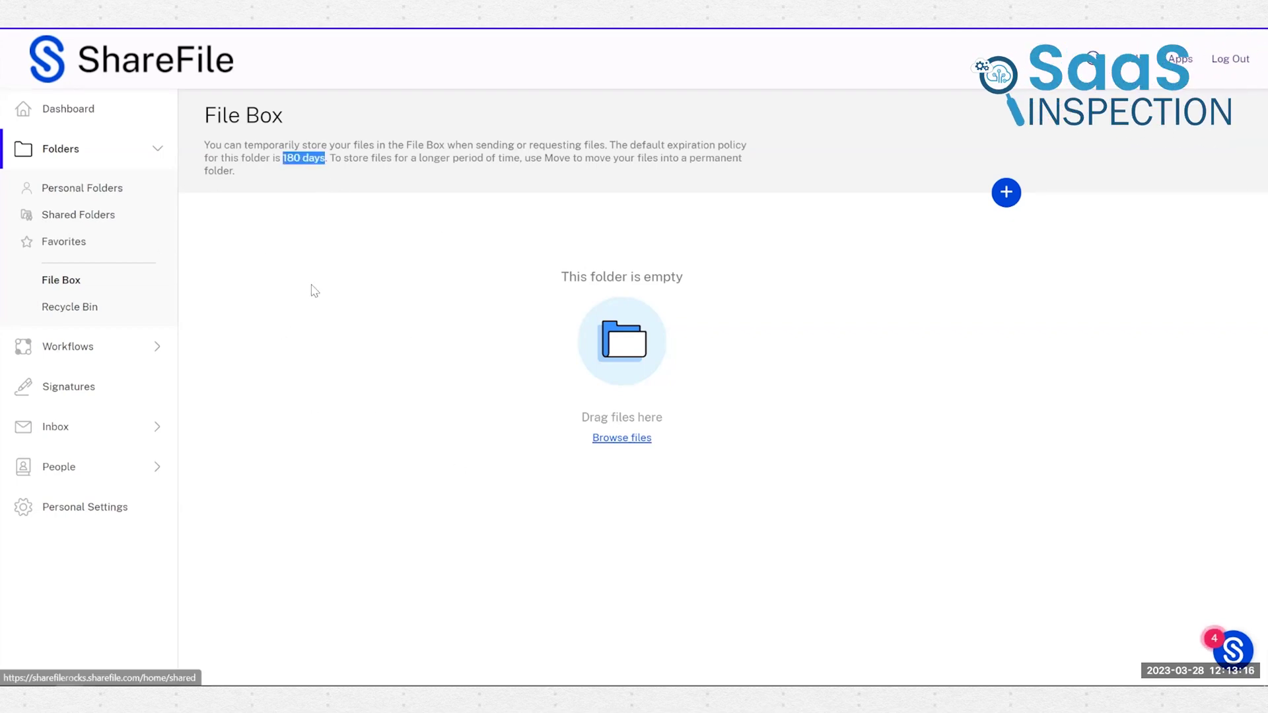
pyautogui.click(70, 307)
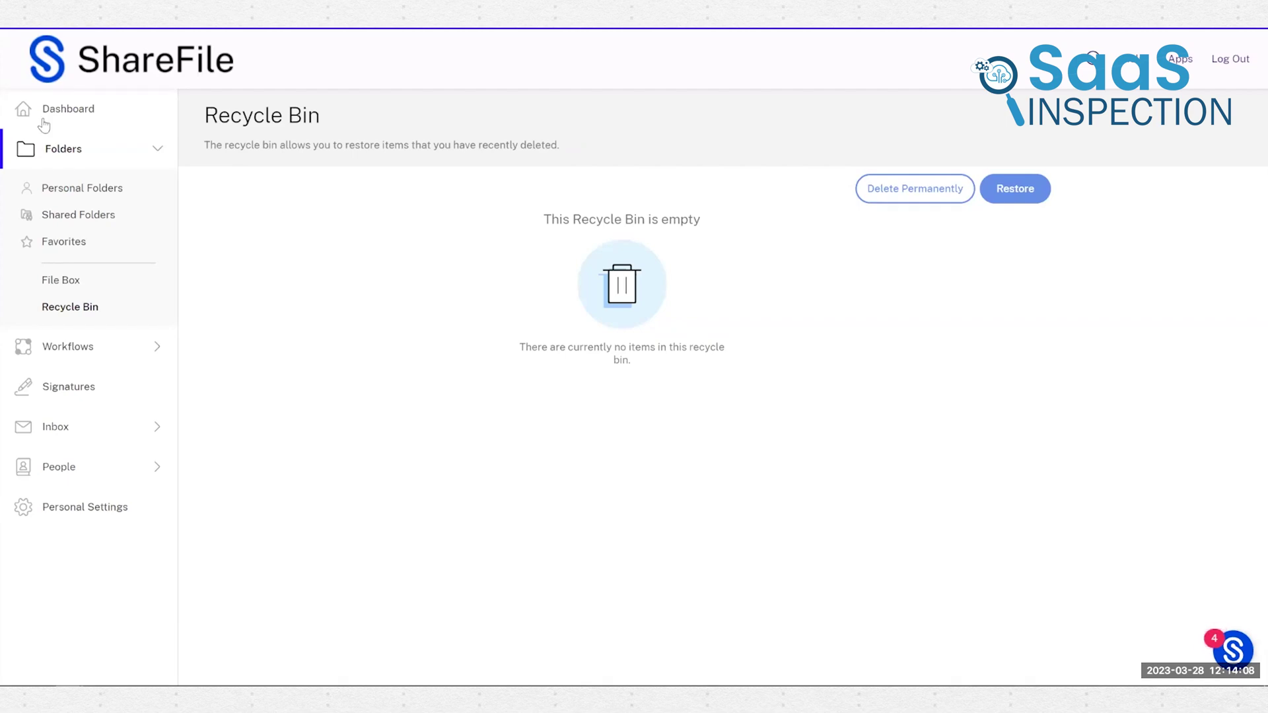
pyautogui.click(43, 124)
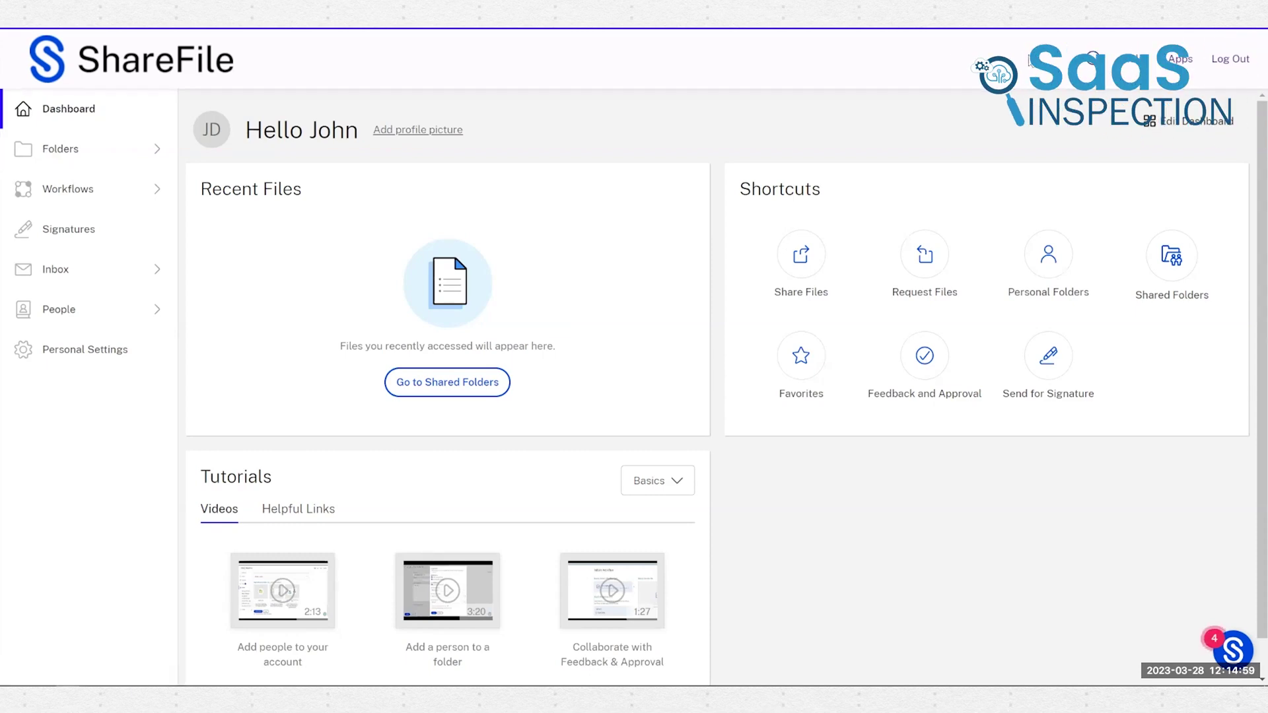
pyautogui.click(1236, 63)
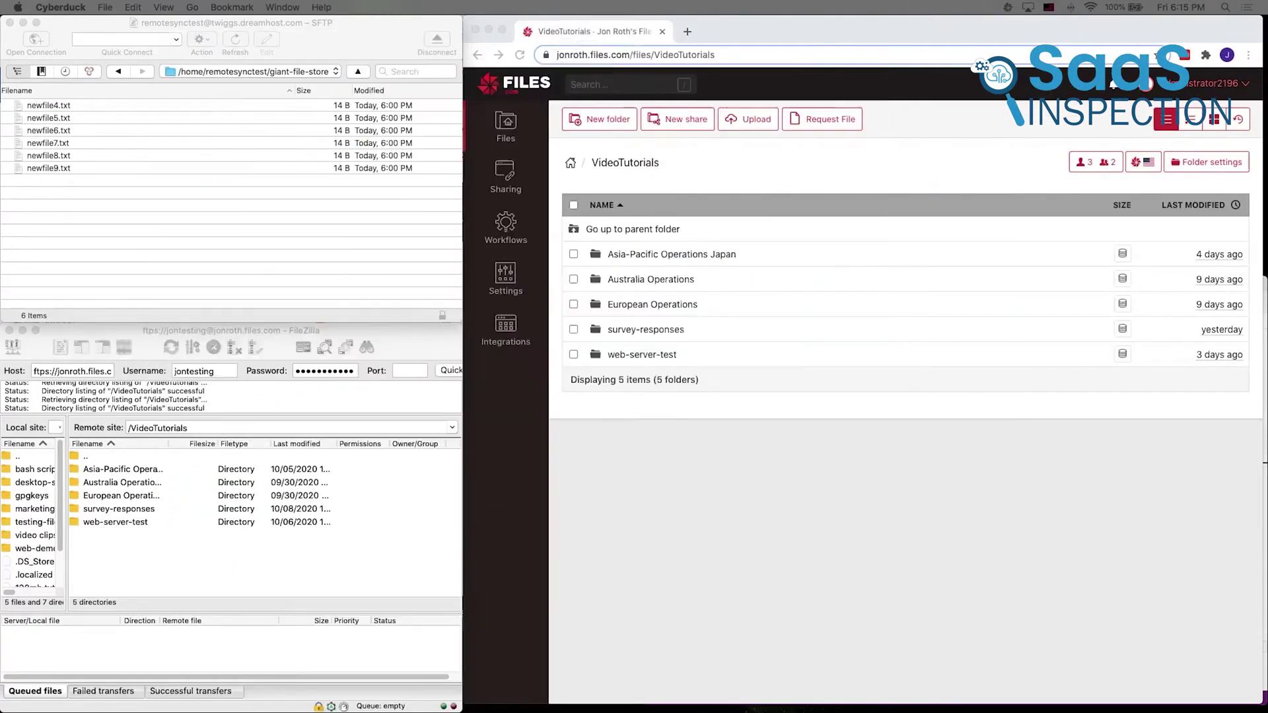
# Step: Close the Files.com password settings panel to get back to the VideoTutorials folder
pyautogui.click(212, 207)
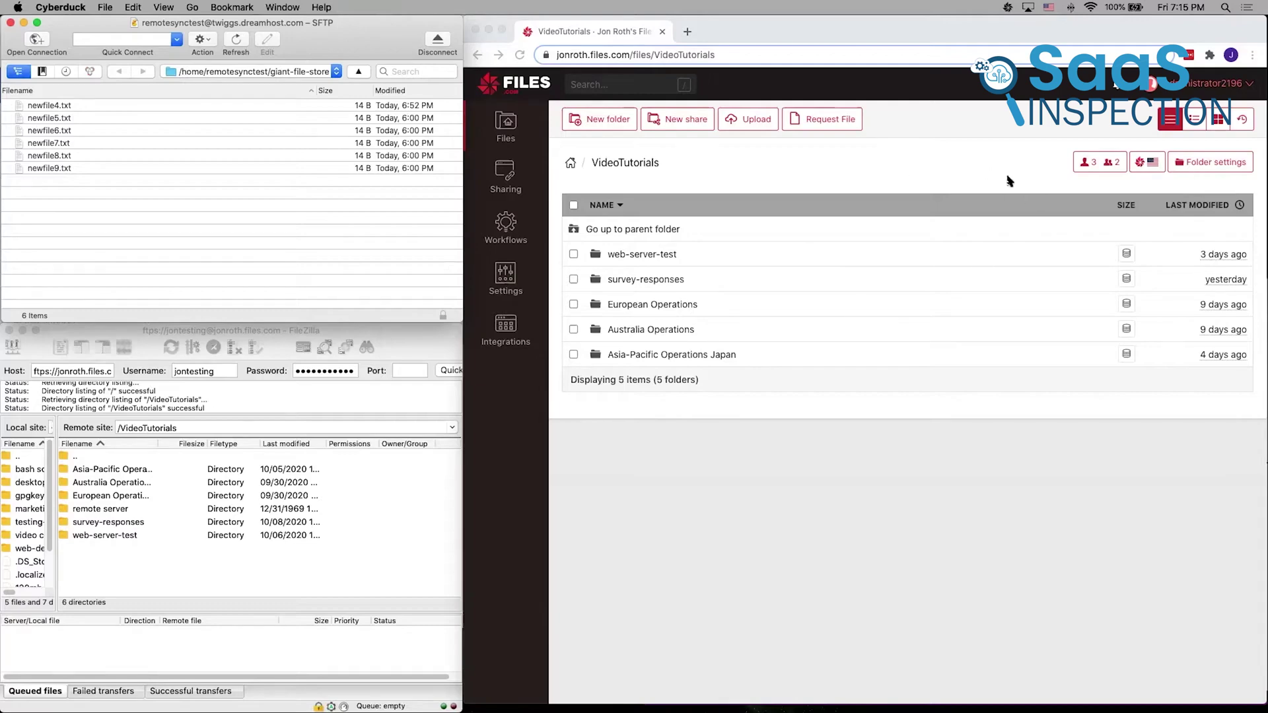
# Step: Open Settings > Integrations and review the SFTP remote server's edit form, cancelling without changes
pyautogui.click(733, 188)
pyautogui.click(505, 277)
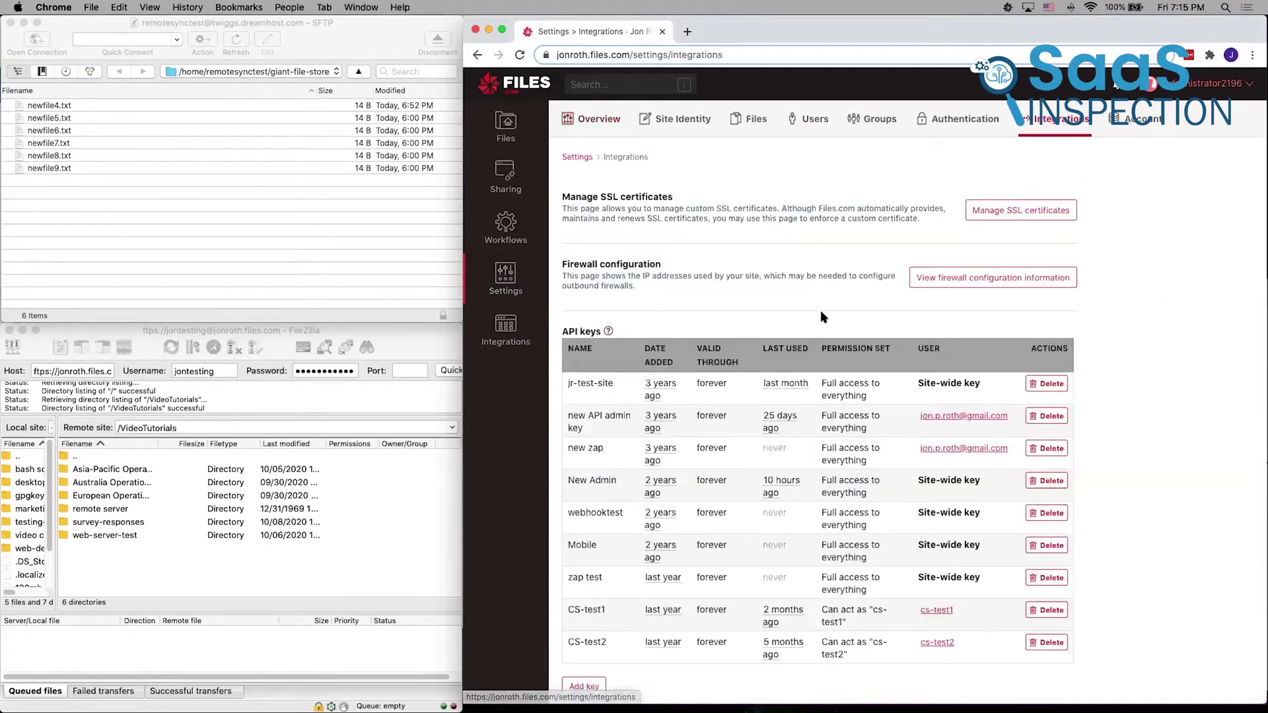
pyautogui.scroll(-8, 821, 310)
pyautogui.scroll(-5, 821, 317)
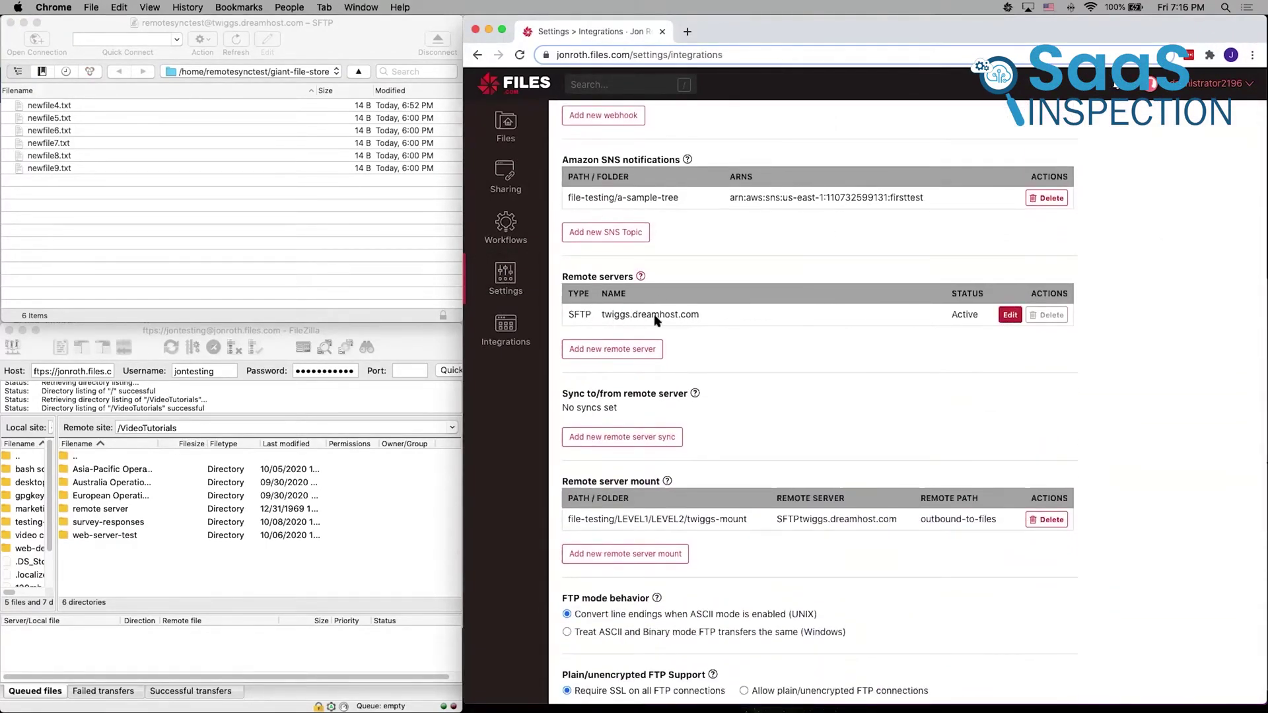
pyautogui.click(1014, 317)
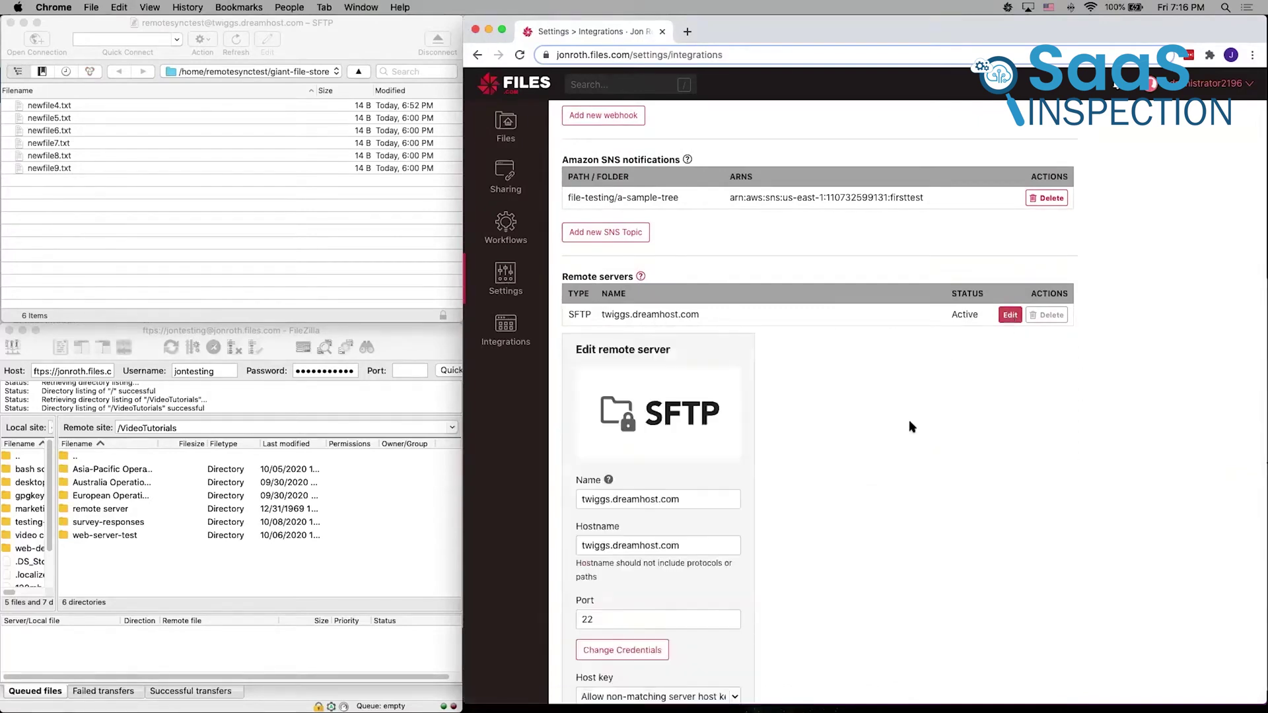
pyautogui.scroll(-4, 909, 425)
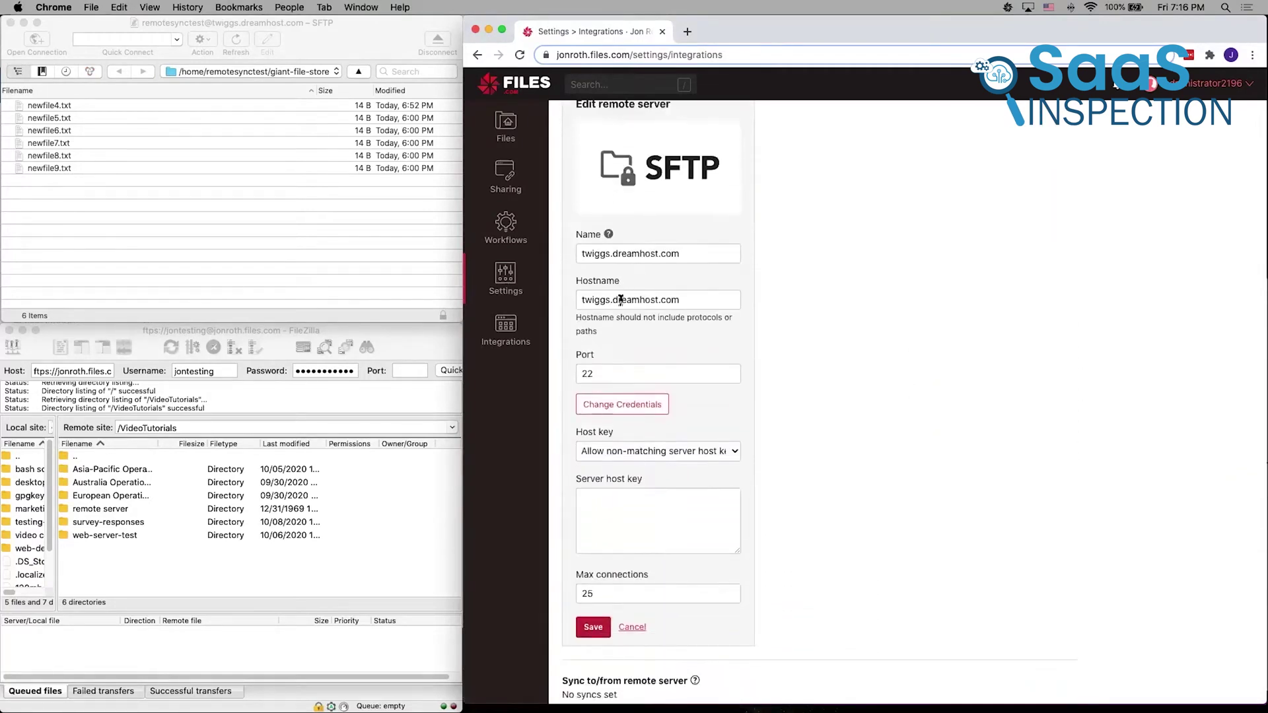
pyautogui.scroll(-2, 802, 343)
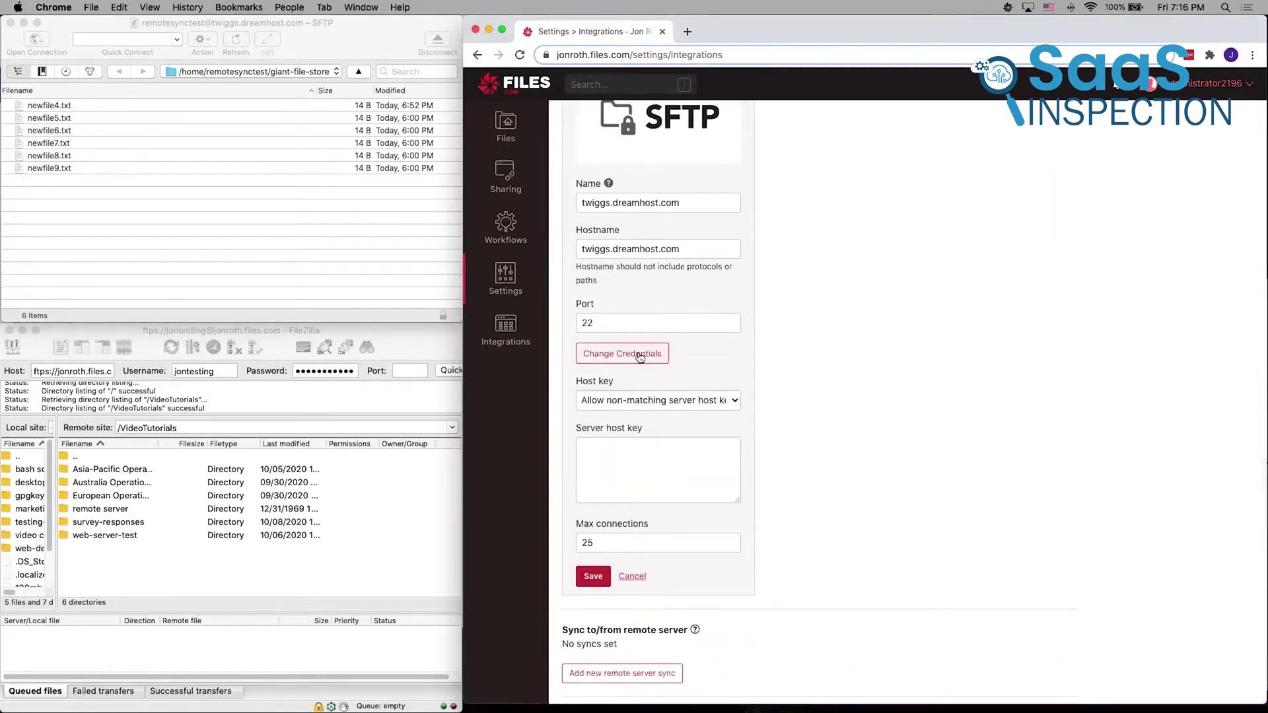
pyautogui.scroll(-2, 727, 383)
pyautogui.click(631, 520)
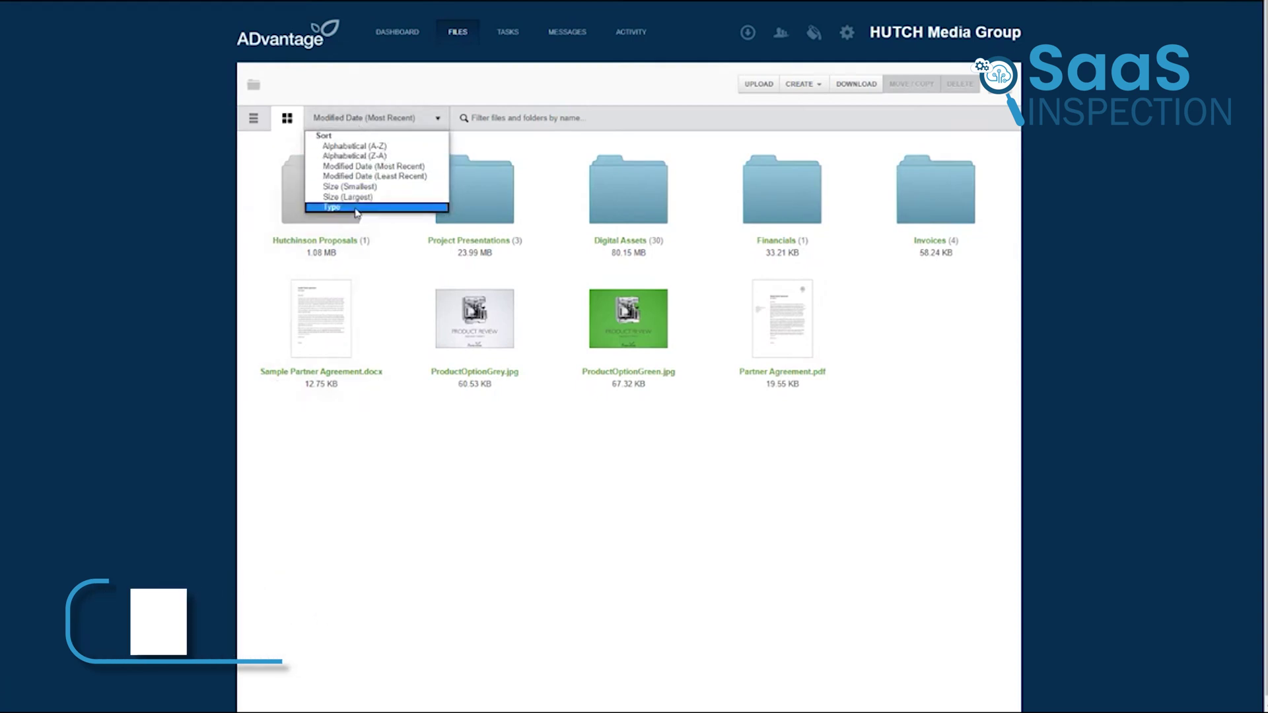
# Step: Show files as a list sorted by most recent, then select and deselect three items
pyautogui.click(287, 121)
pyautogui.click(254, 120)
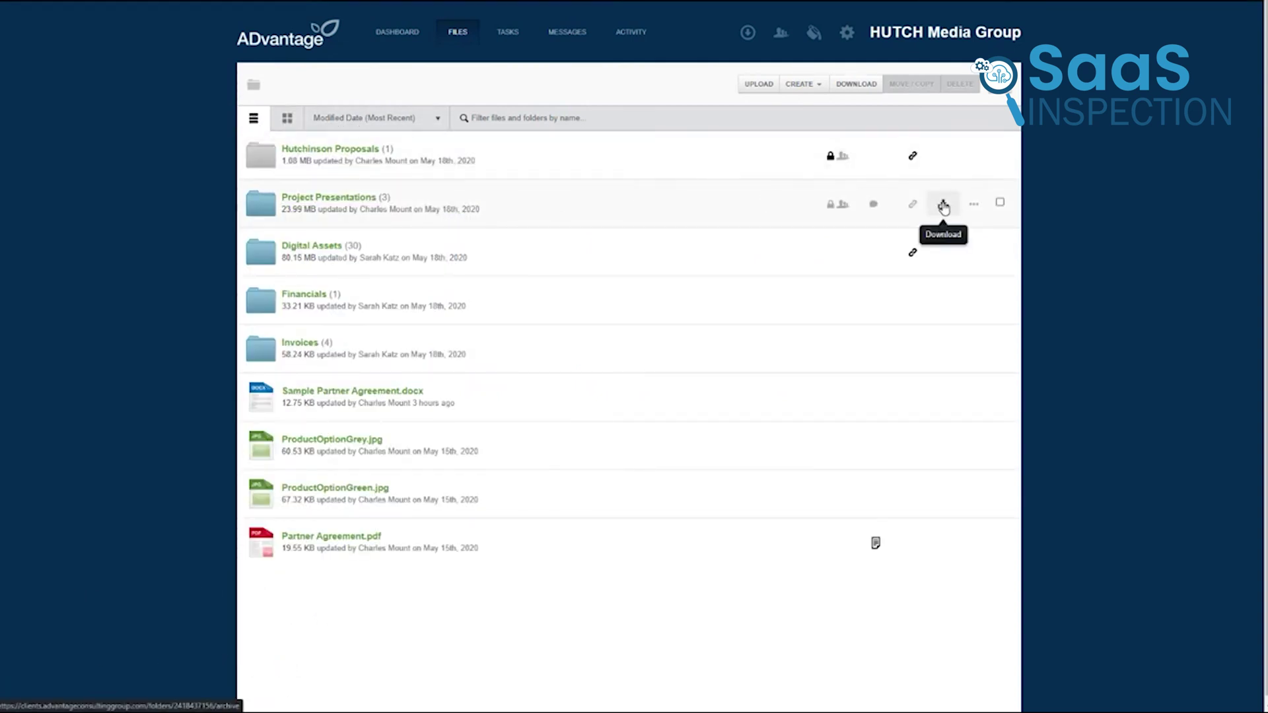
pyautogui.click(1000, 203)
pyautogui.click(1000, 250)
pyautogui.click(1000, 395)
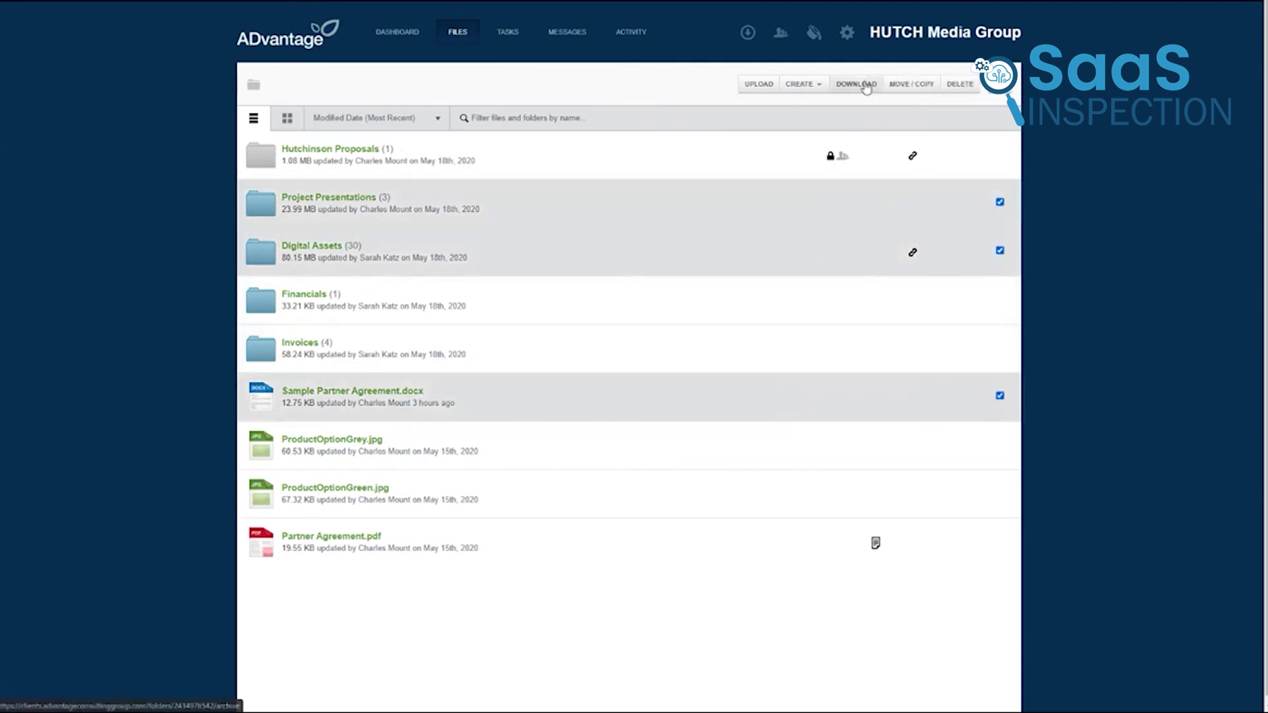
pyautogui.click(1000, 201)
pyautogui.click(1001, 250)
pyautogui.click(1000, 396)
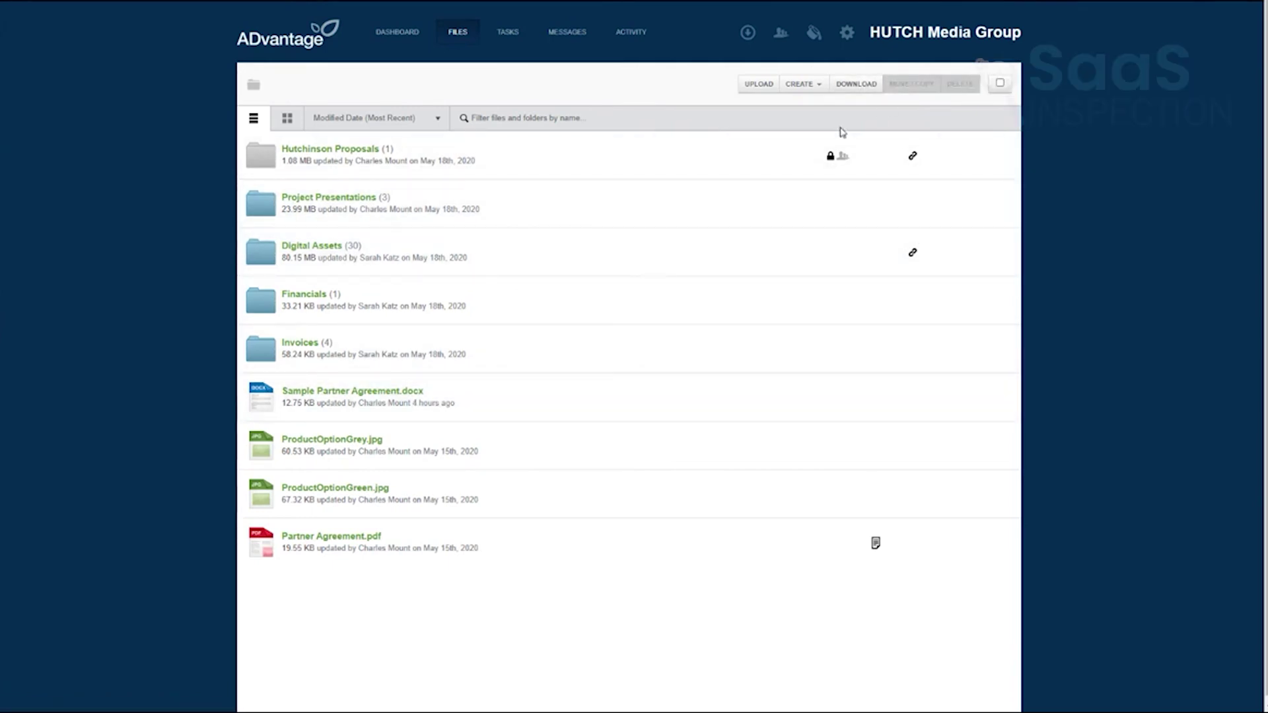
# Step: Open the New Folder dialog and close it without creating a folder
pyautogui.click(807, 85)
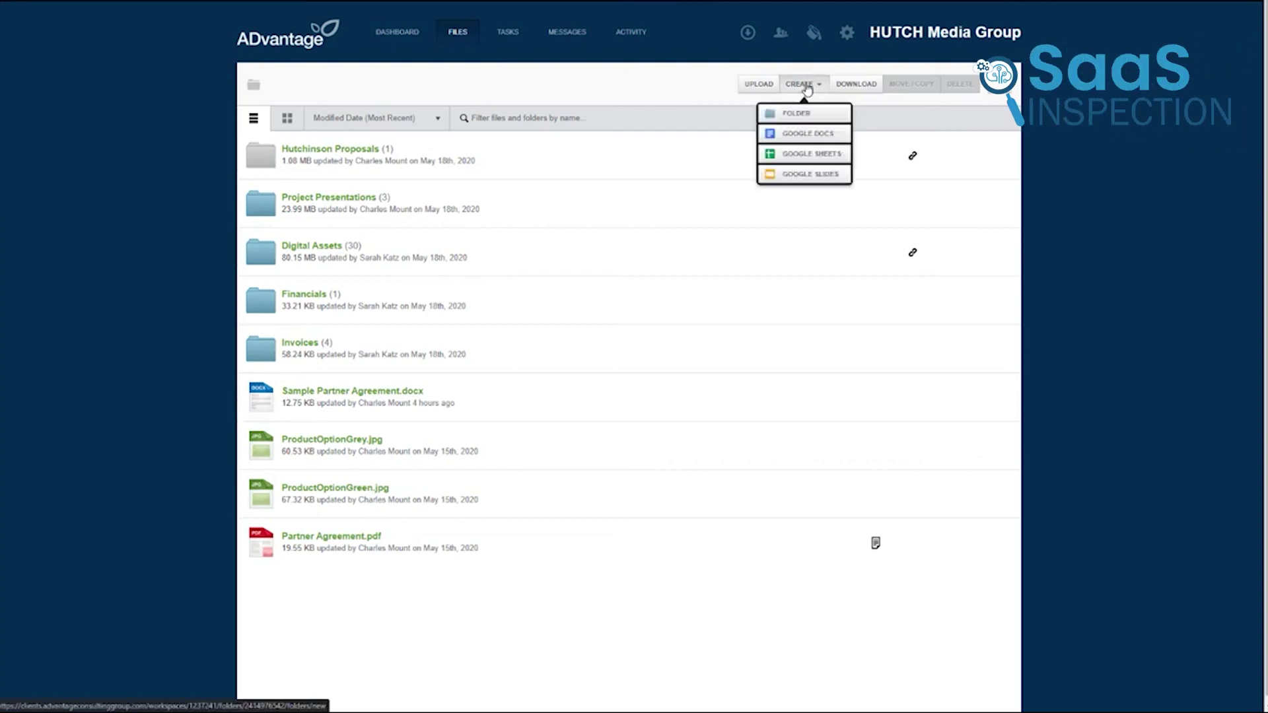
pyautogui.click(805, 113)
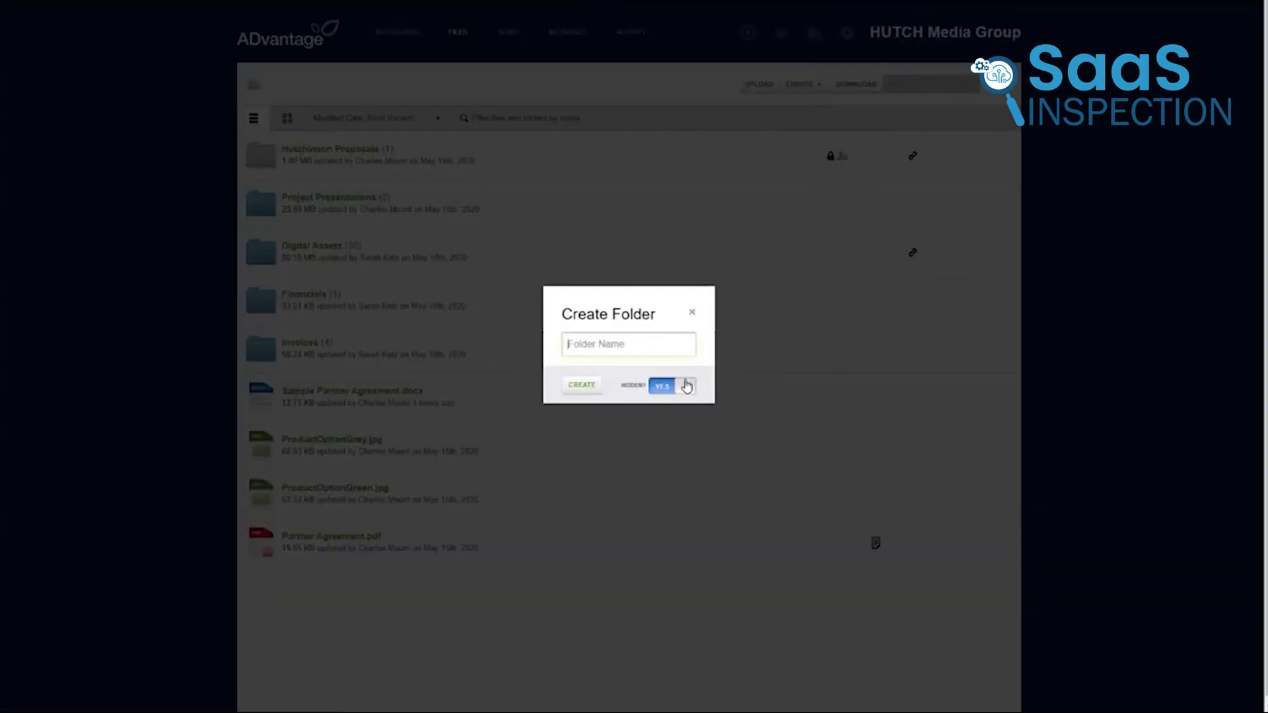
pyautogui.click(694, 315)
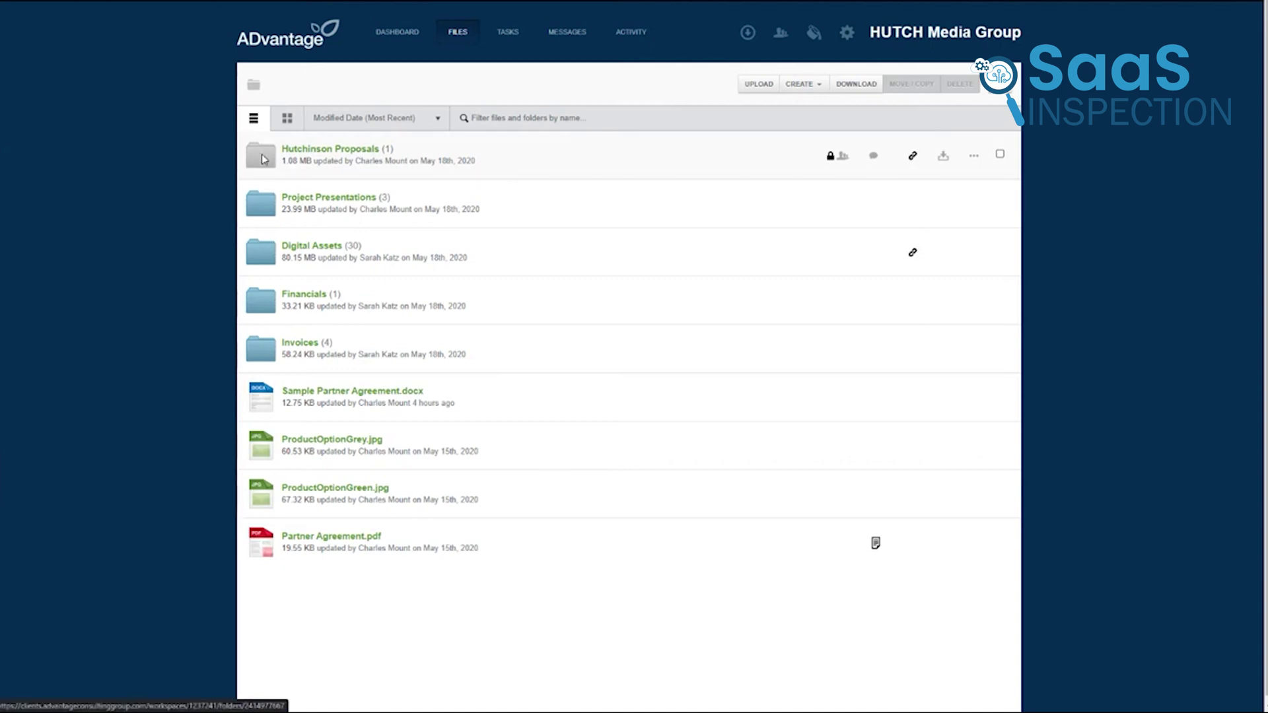
# Step: Pick Financials as Sample Partner Agreement.docx's destination, then dismiss the popup without moving it
pyautogui.click(1000, 396)
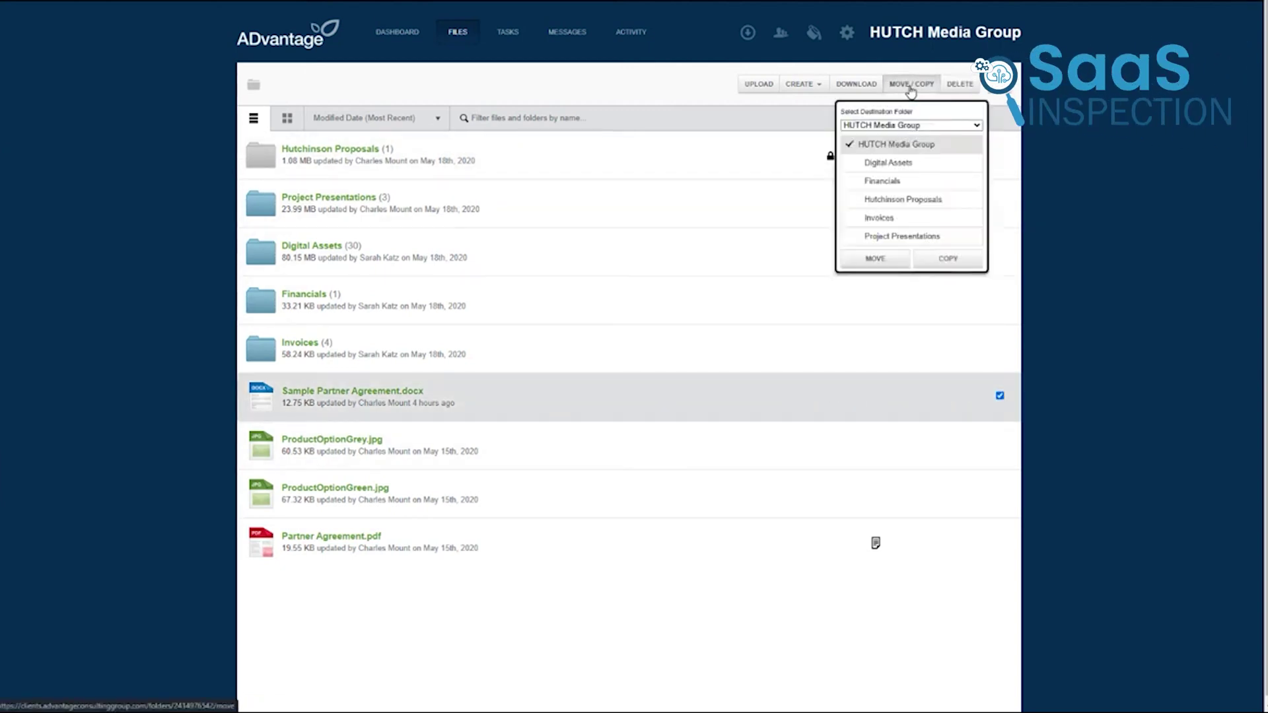
pyautogui.click(882, 181)
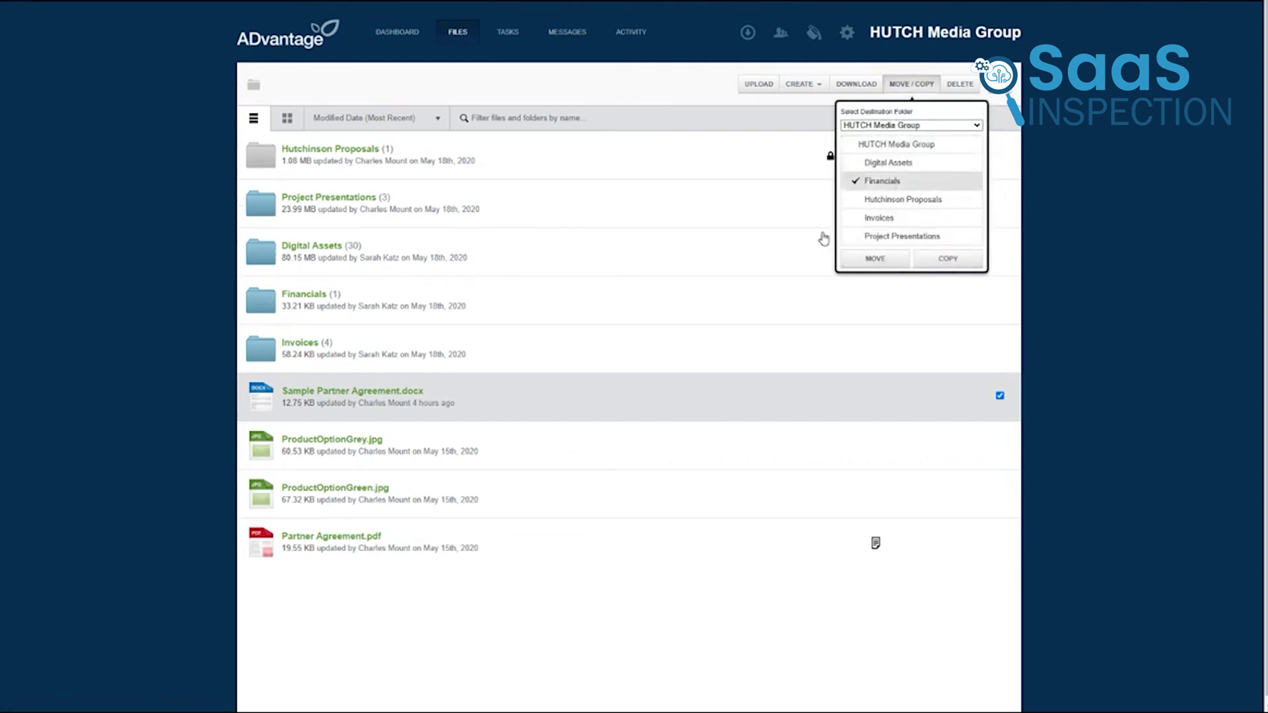
pyautogui.click(761, 107)
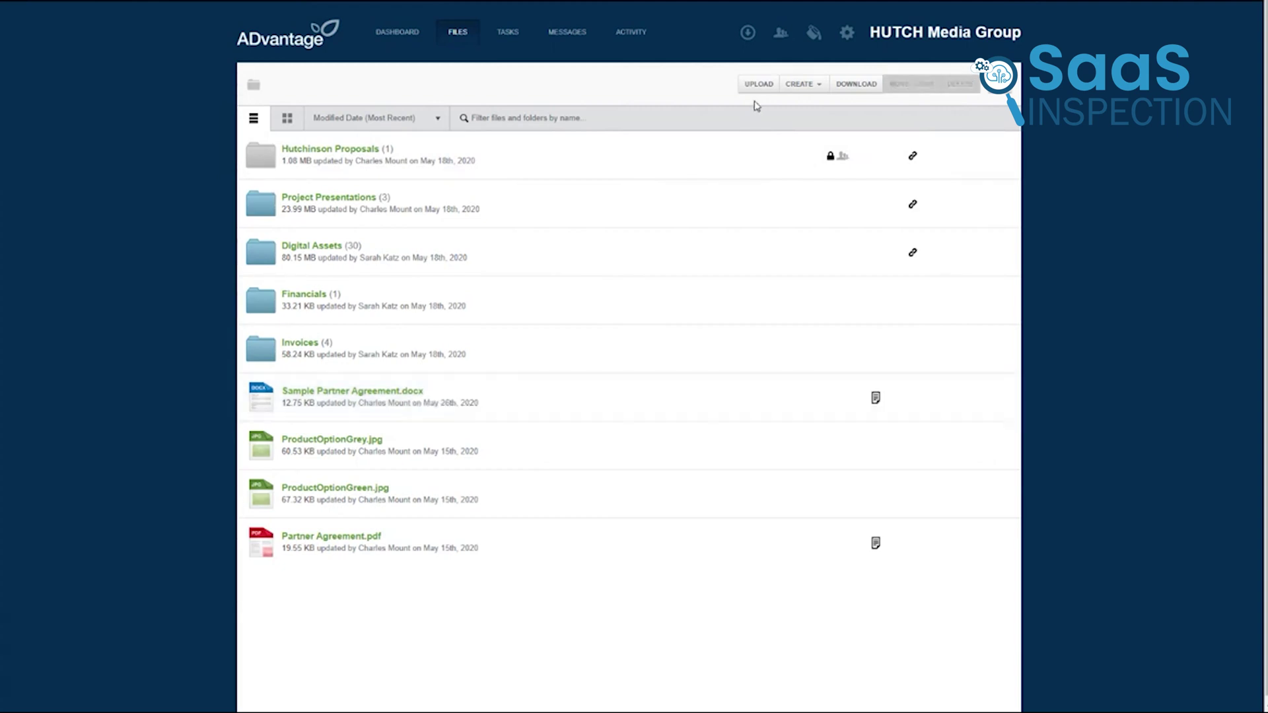
# Step: Paste an invitee's e-mail into the sharing panel and keep the Downloader role
pyautogui.click(780, 34)
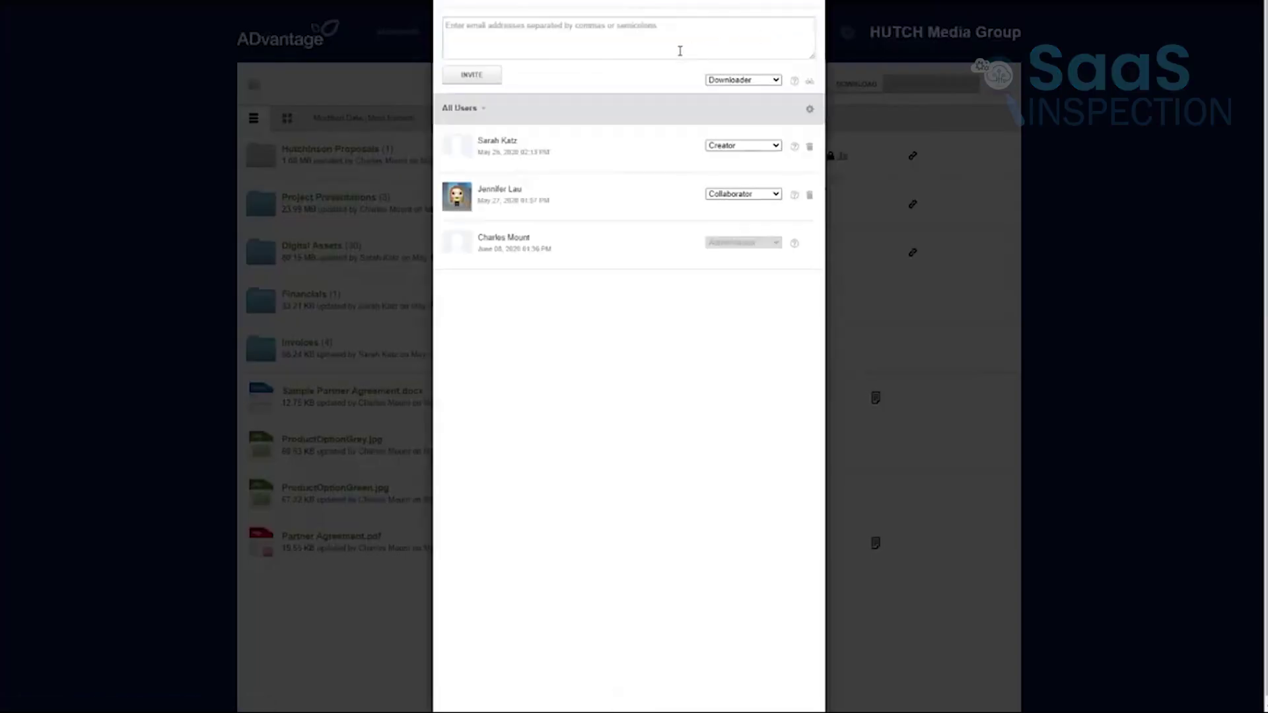
pyautogui.hotkey('ctrl', 'v')
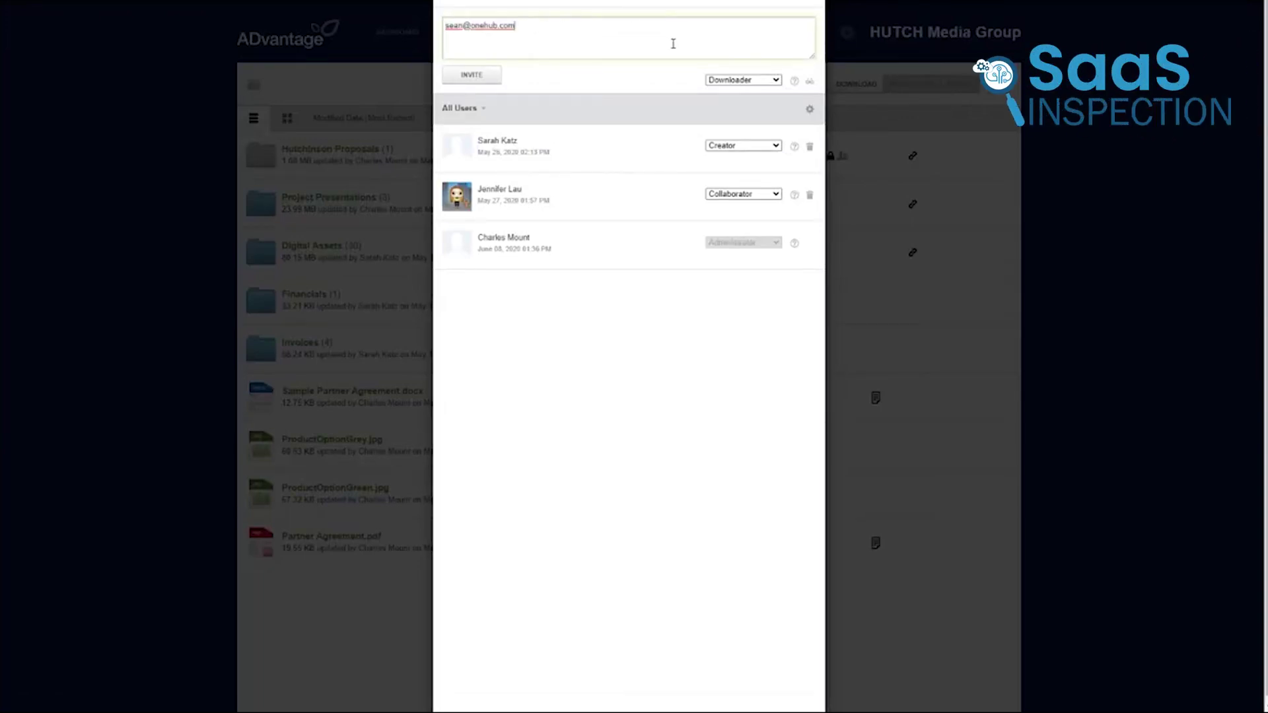
pyautogui.click(737, 80)
pyautogui.click(732, 144)
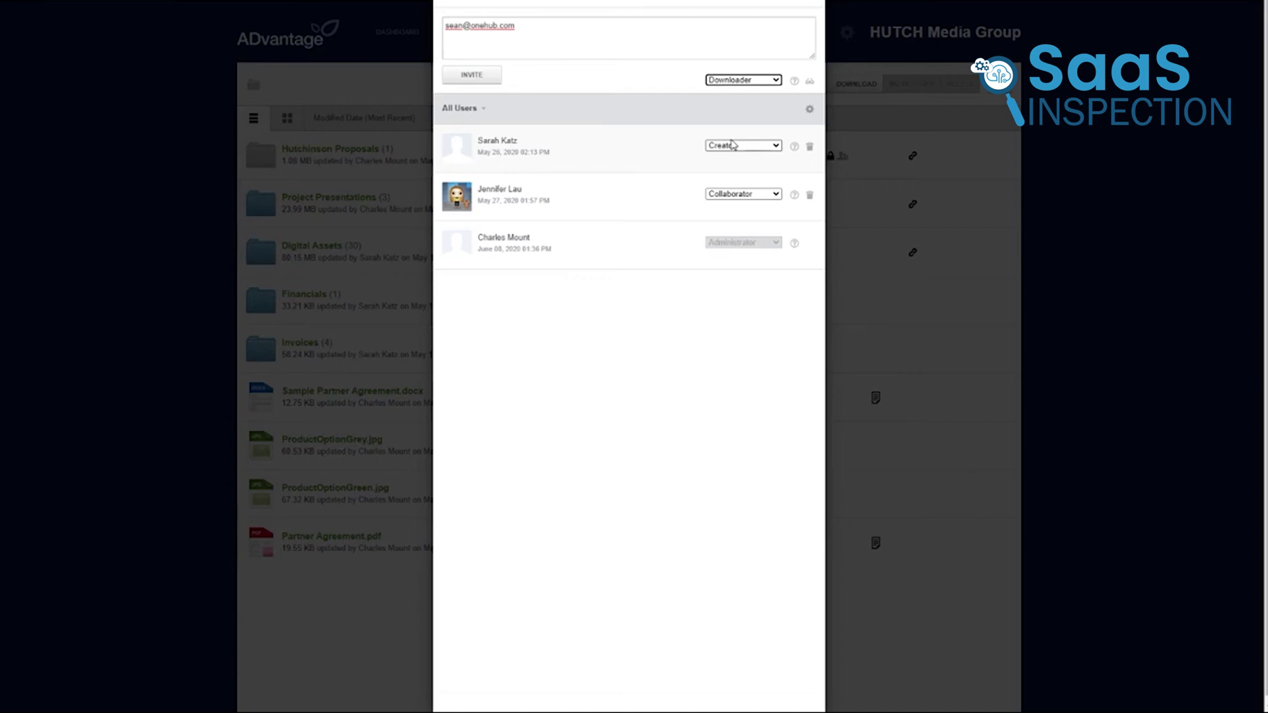
# Step: Close the sharing panel, go to Files and open Sample Partner Agreement.docx
pyautogui.click(809, 82)
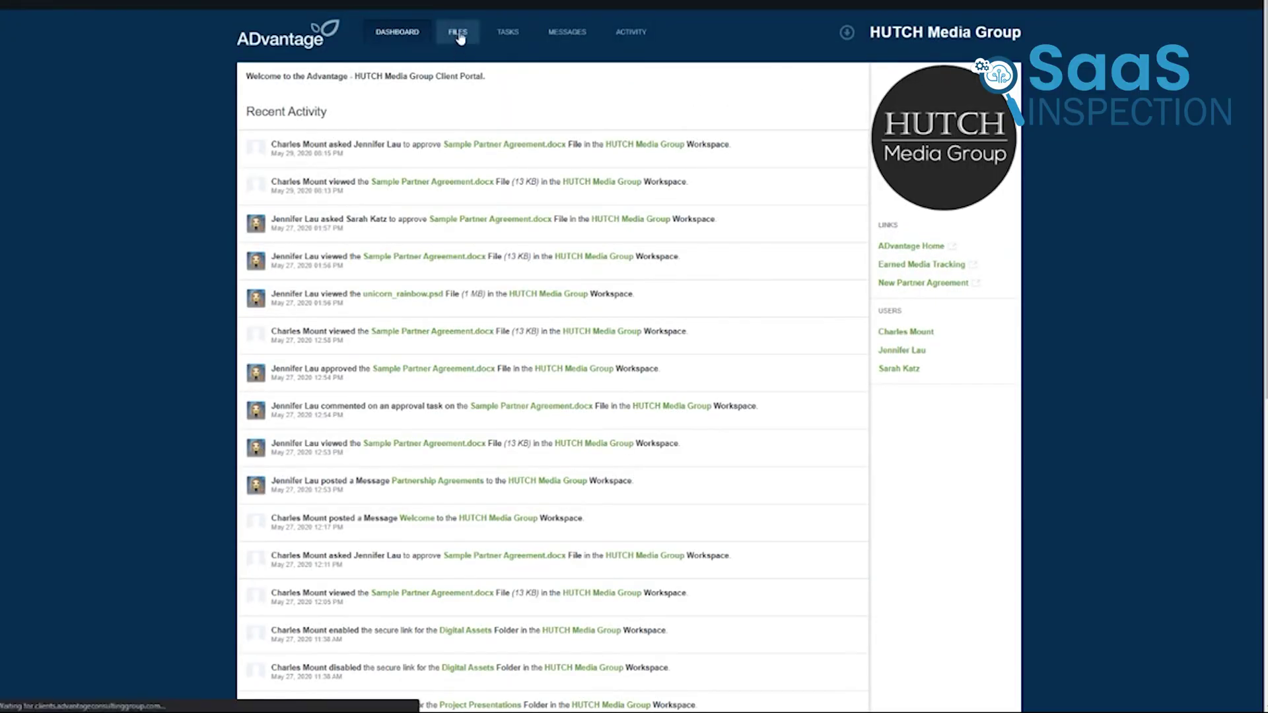
pyautogui.click(457, 32)
pyautogui.click(402, 342)
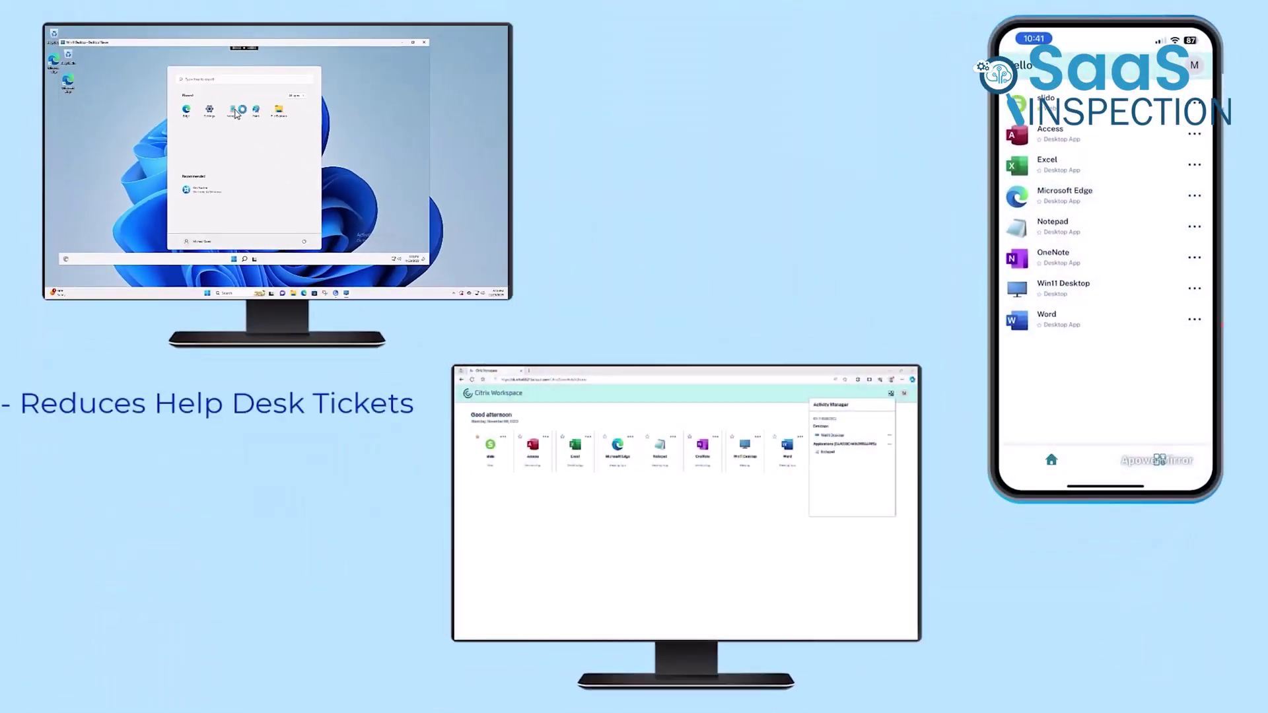
# Step: Launch an app on the Win11 virtual desktop, then confirm disconnecting in Desktop Viewer
pyautogui.click(240, 112)
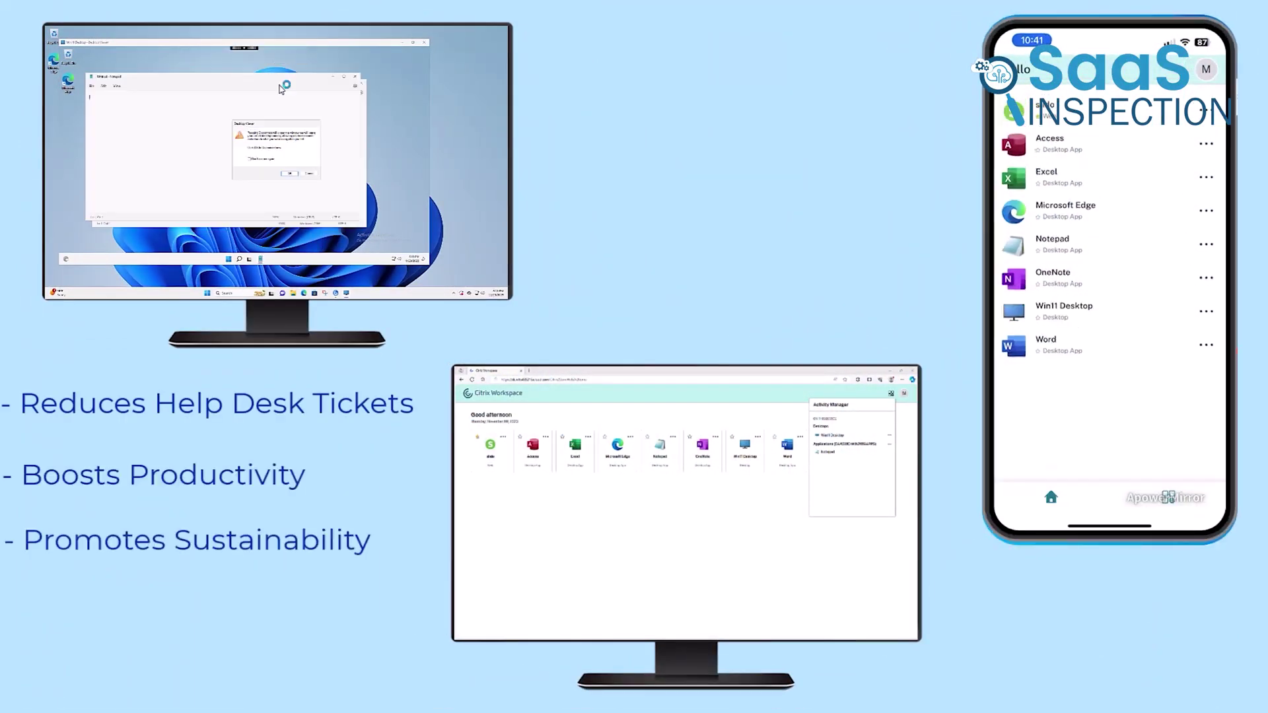
pyautogui.click(289, 176)
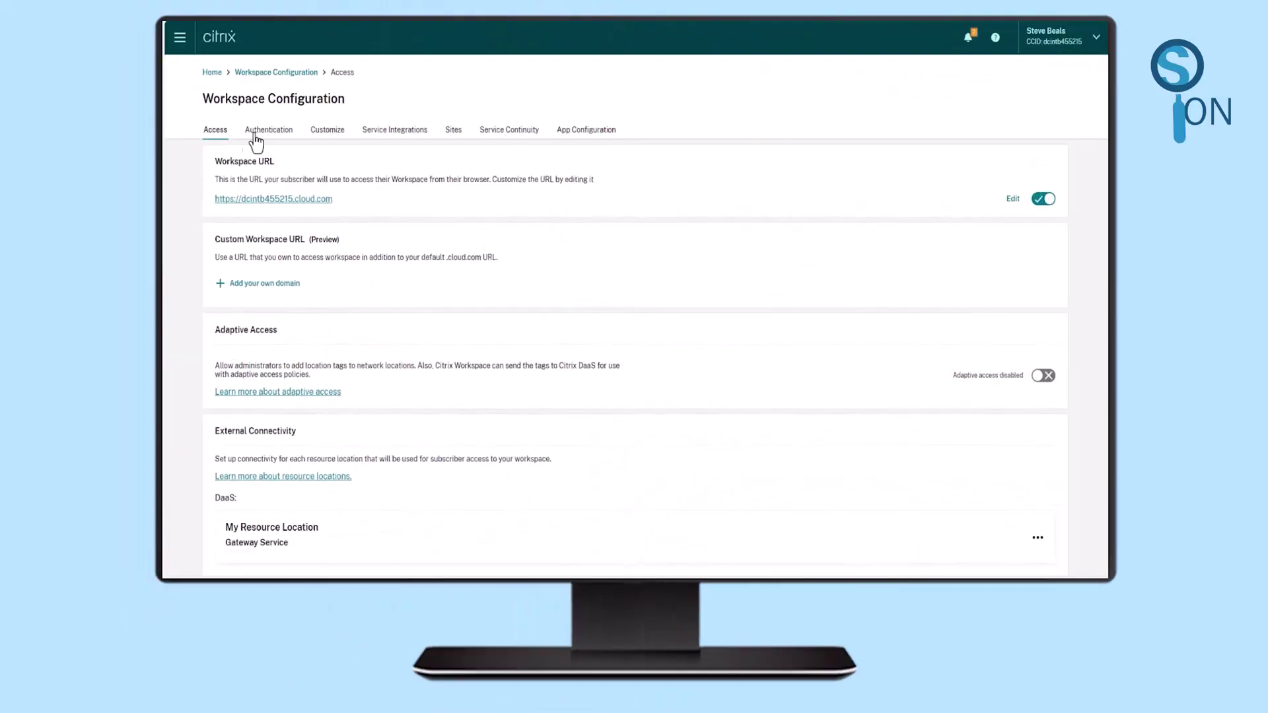
# Step: Check the Features customization options, then show the Azure - US myWork Desktop session actions in Activity Manager
pyautogui.click(325, 131)
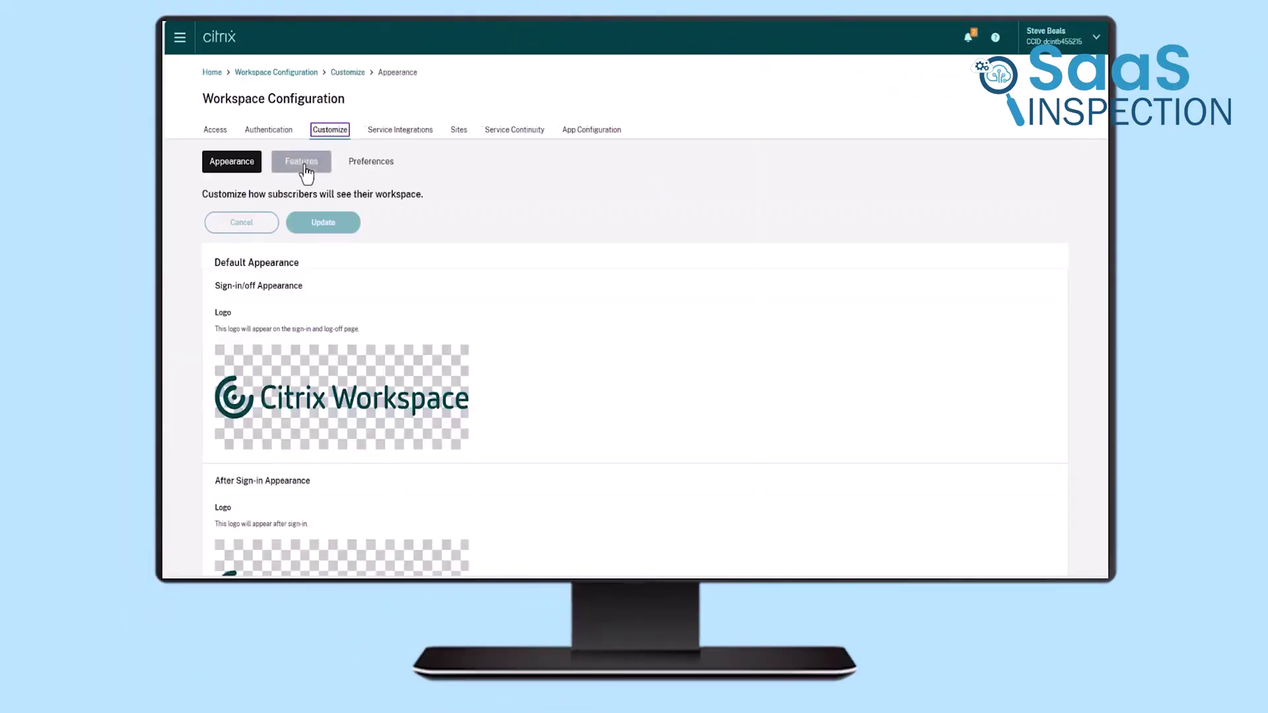
pyautogui.click(303, 167)
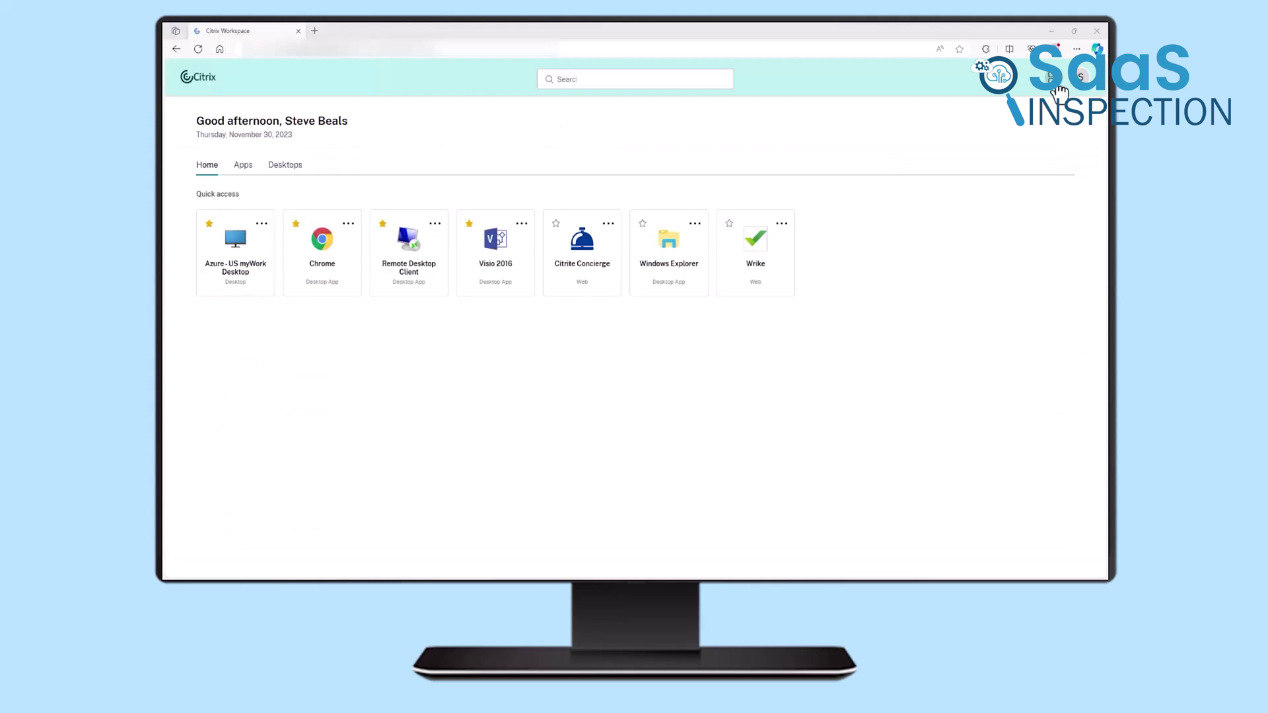
pyautogui.click(1051, 77)
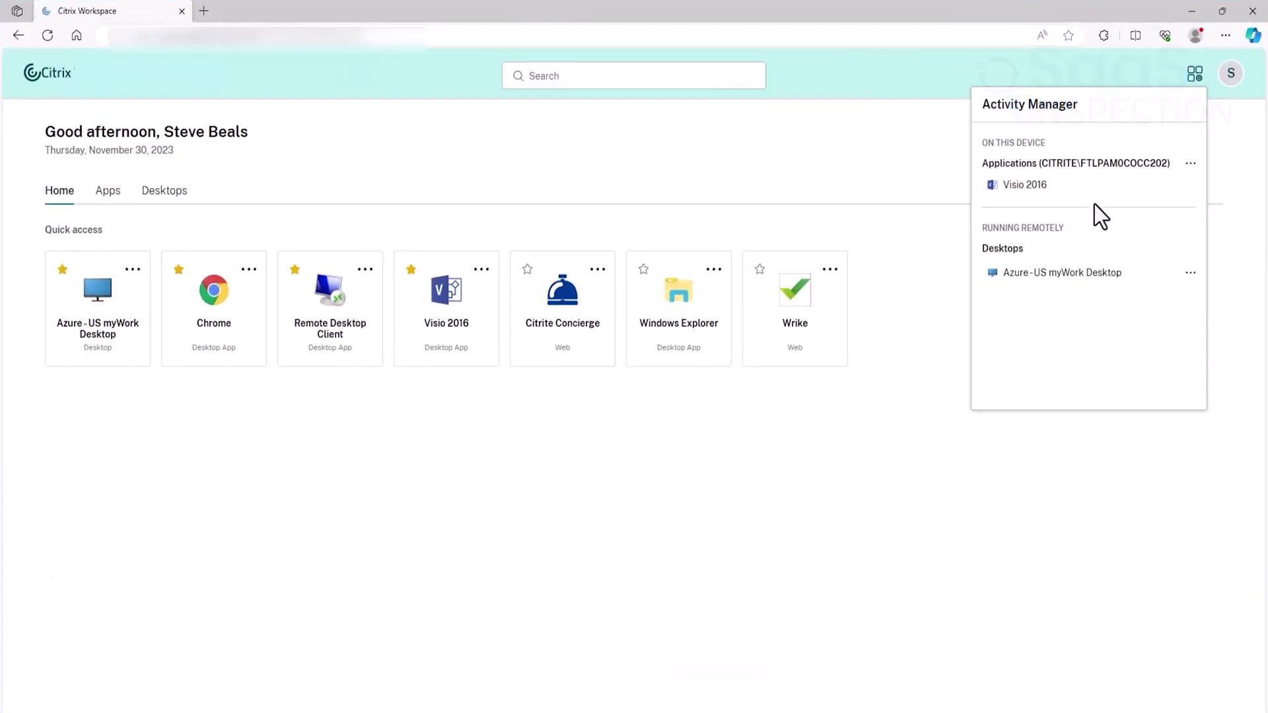
pyautogui.click(1190, 273)
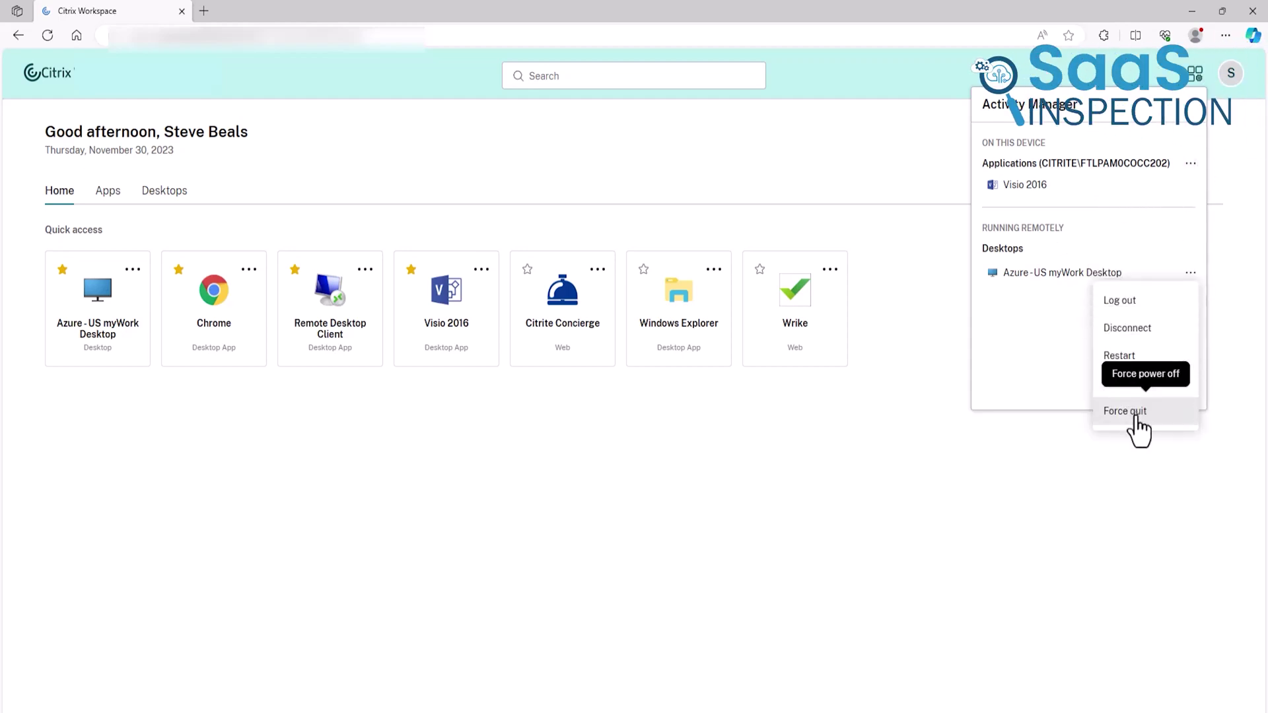
pyautogui.click(1191, 164)
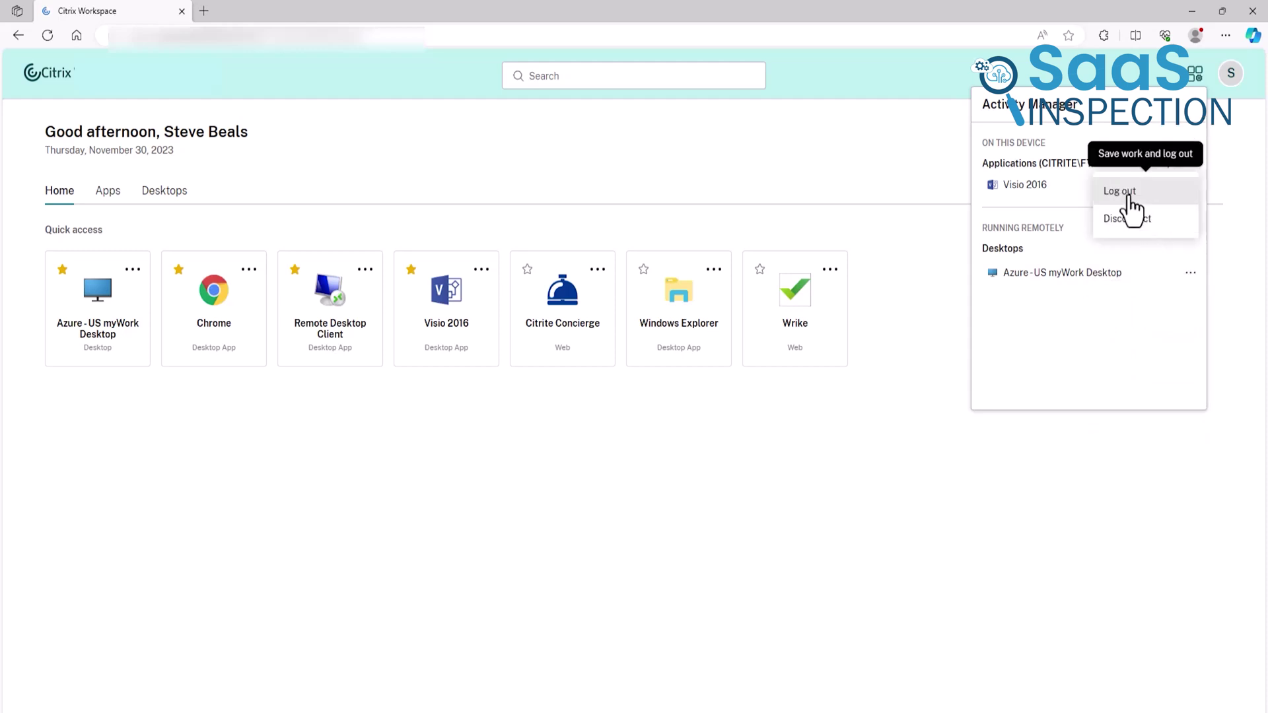
pyautogui.click(1190, 273)
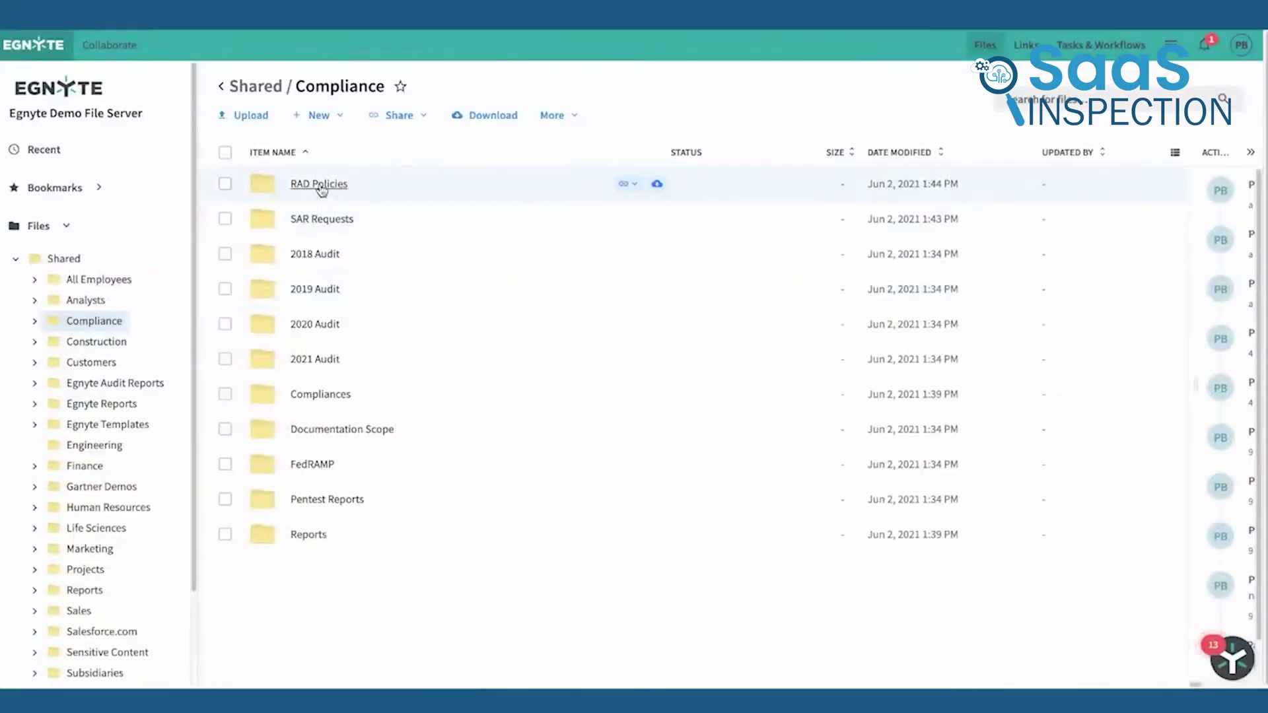
# Step: Review the RAD Policies folder's Options and Details tabs under Details & Options, then close it
pyautogui.rightClick(306, 191)
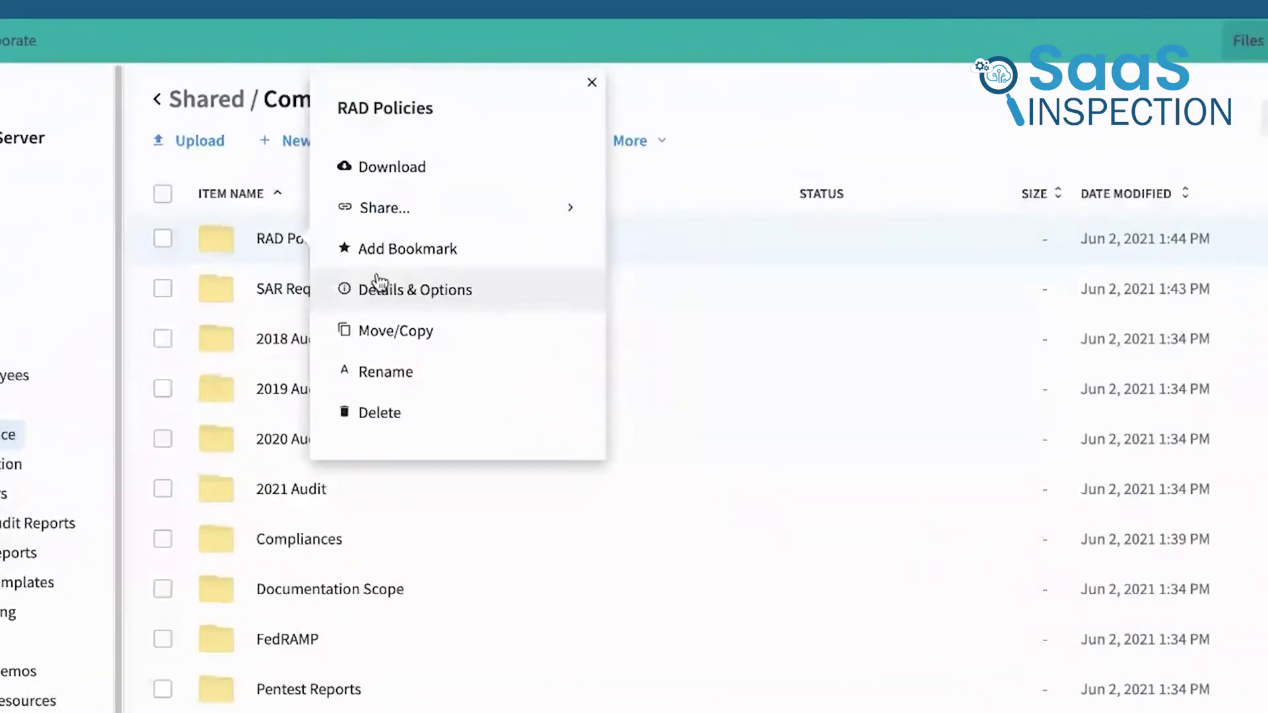
pyautogui.click(387, 291)
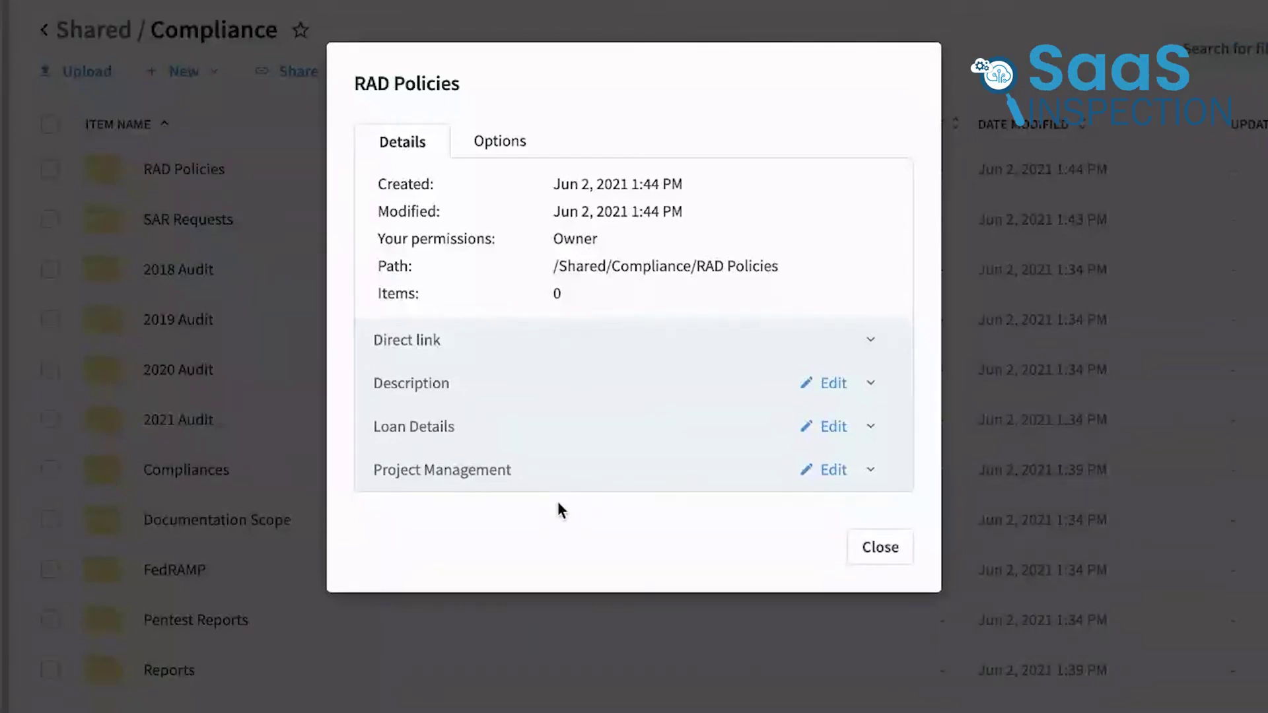
pyautogui.click(500, 143)
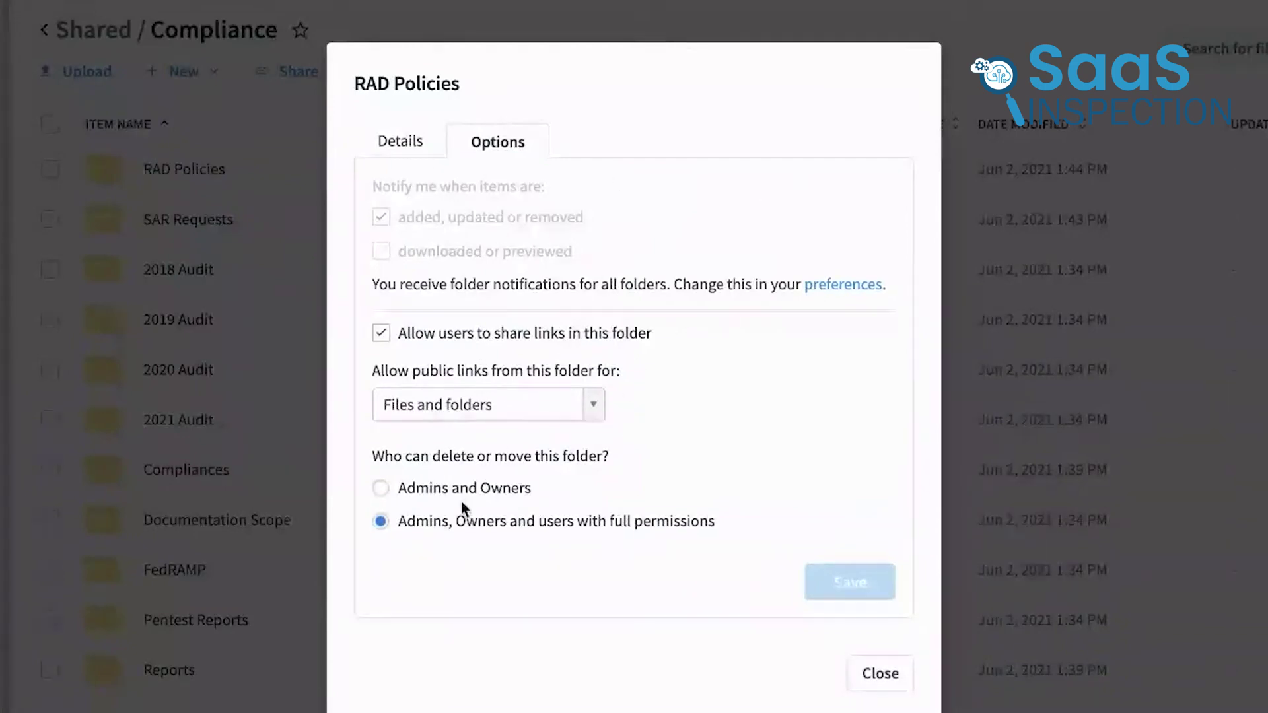
pyautogui.click(407, 154)
pyautogui.click(864, 557)
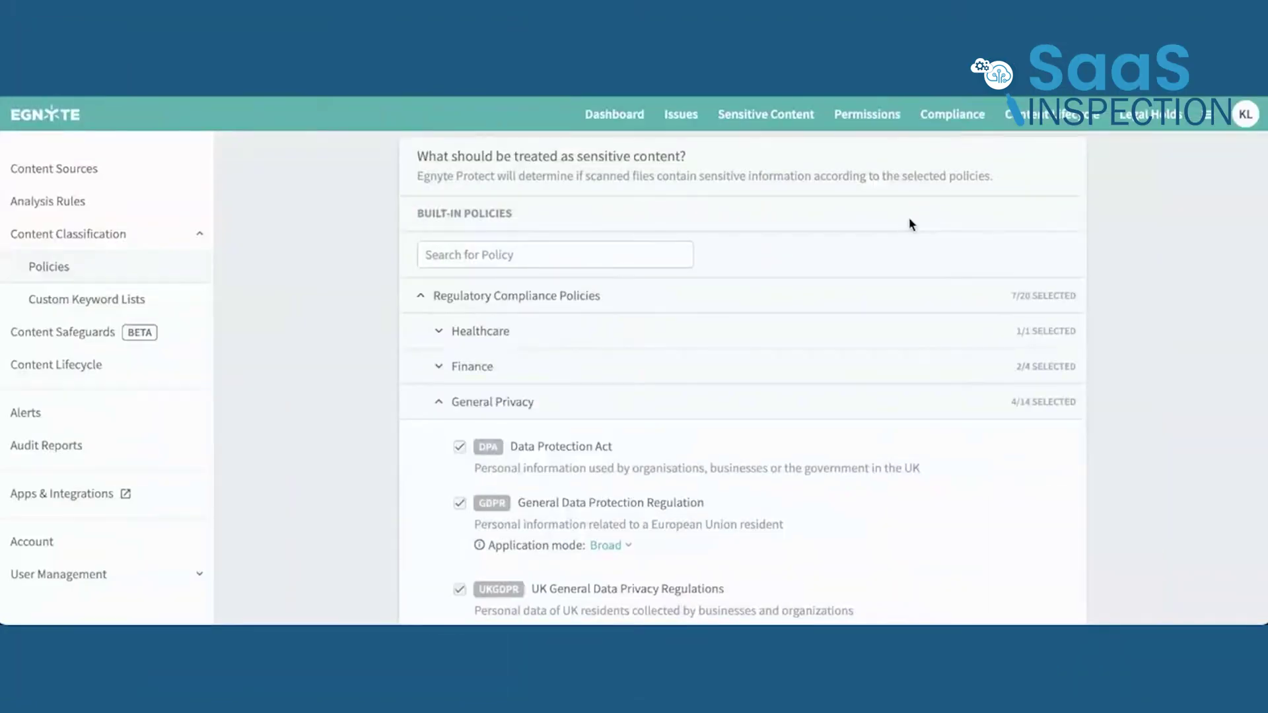
pyautogui.scroll(-2, 496, 482)
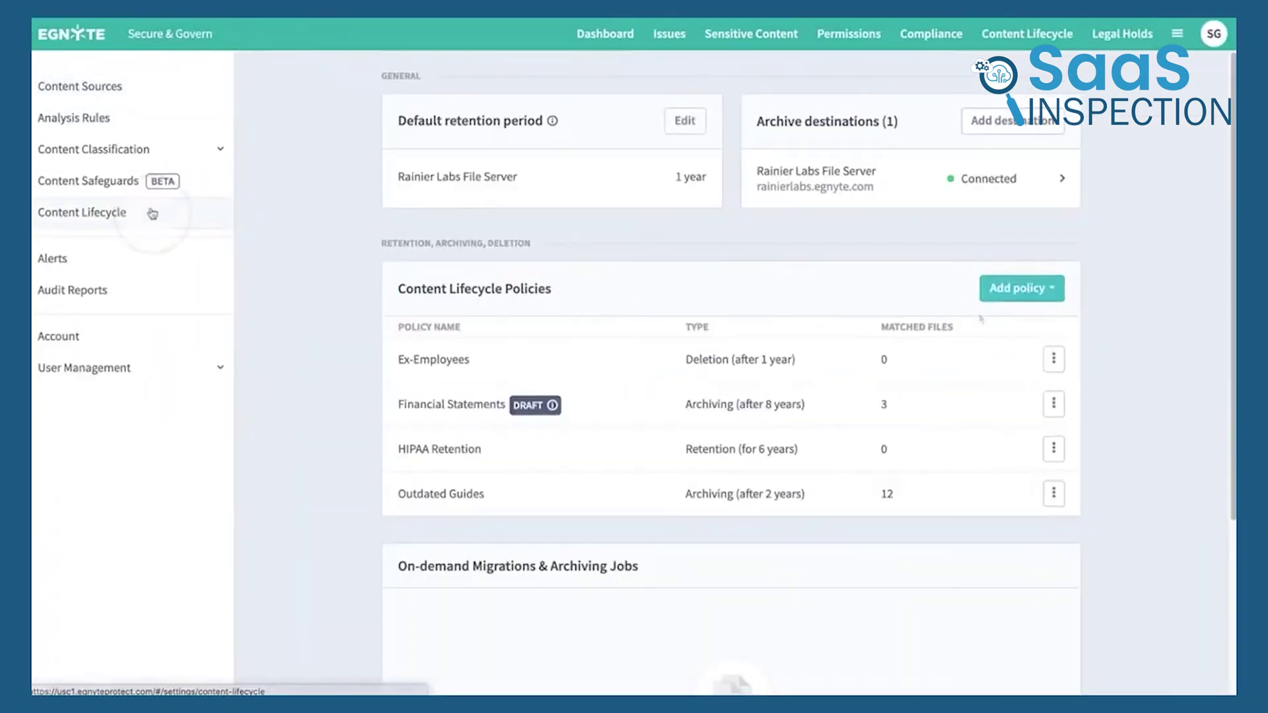
pyautogui.click(1057, 297)
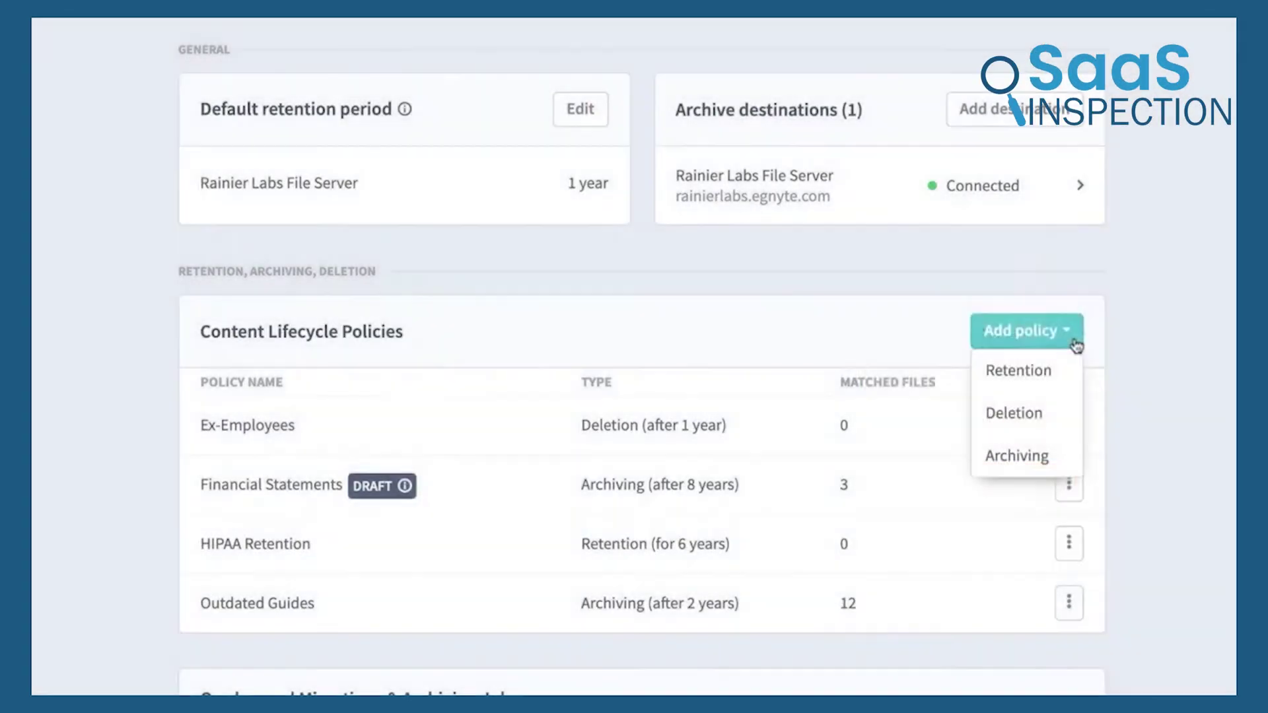
pyautogui.click(1062, 380)
pyautogui.write('Customer Records RetentionCustomer records should be retained for 3 years')
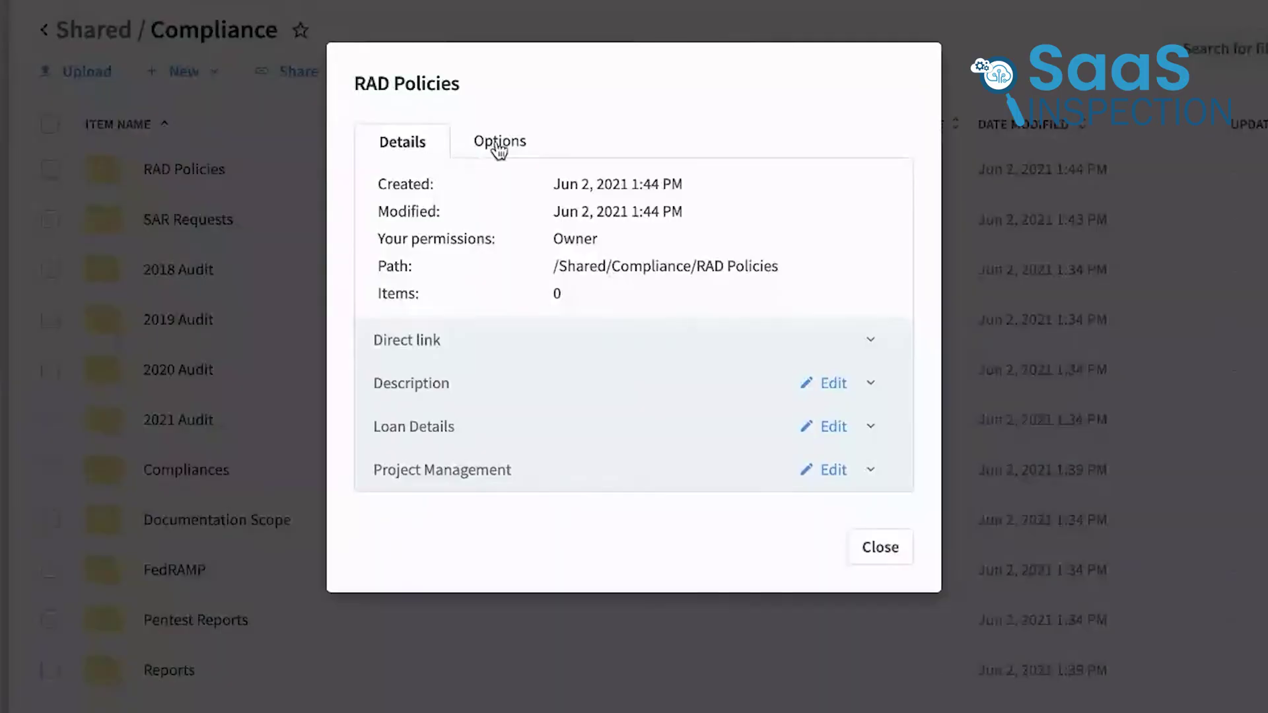
pyautogui.click(498, 144)
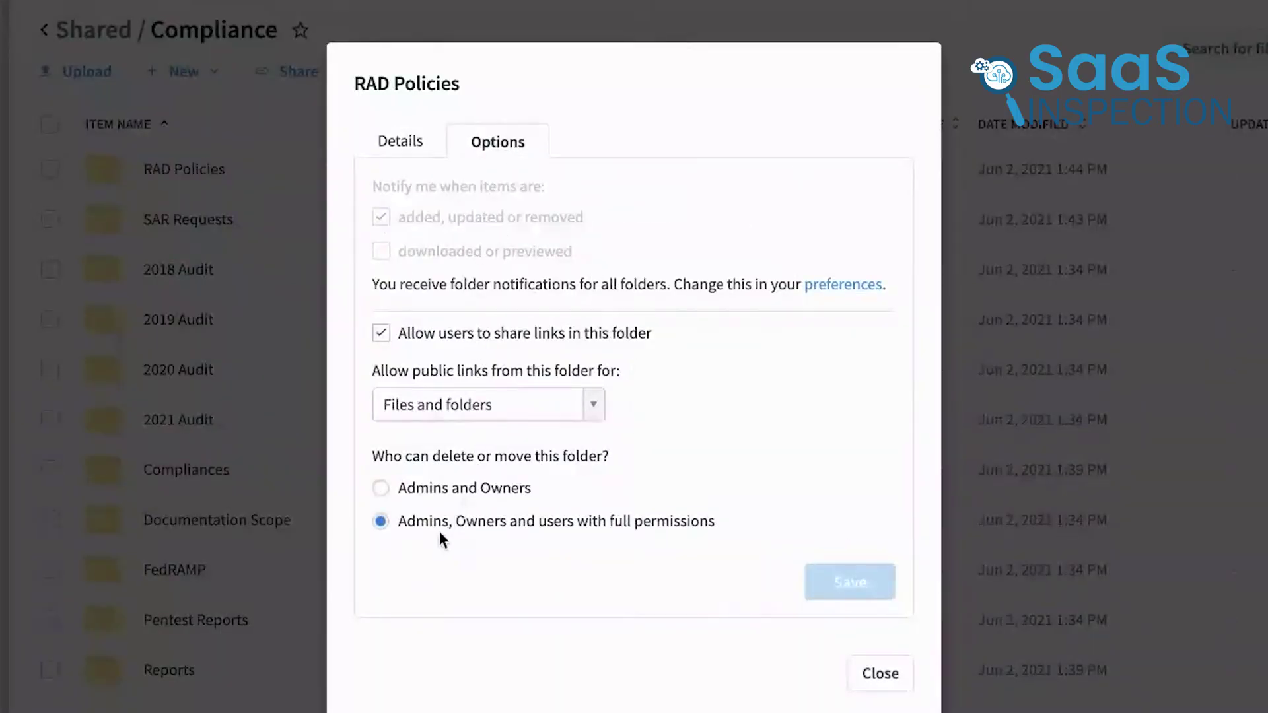
pyautogui.click(402, 142)
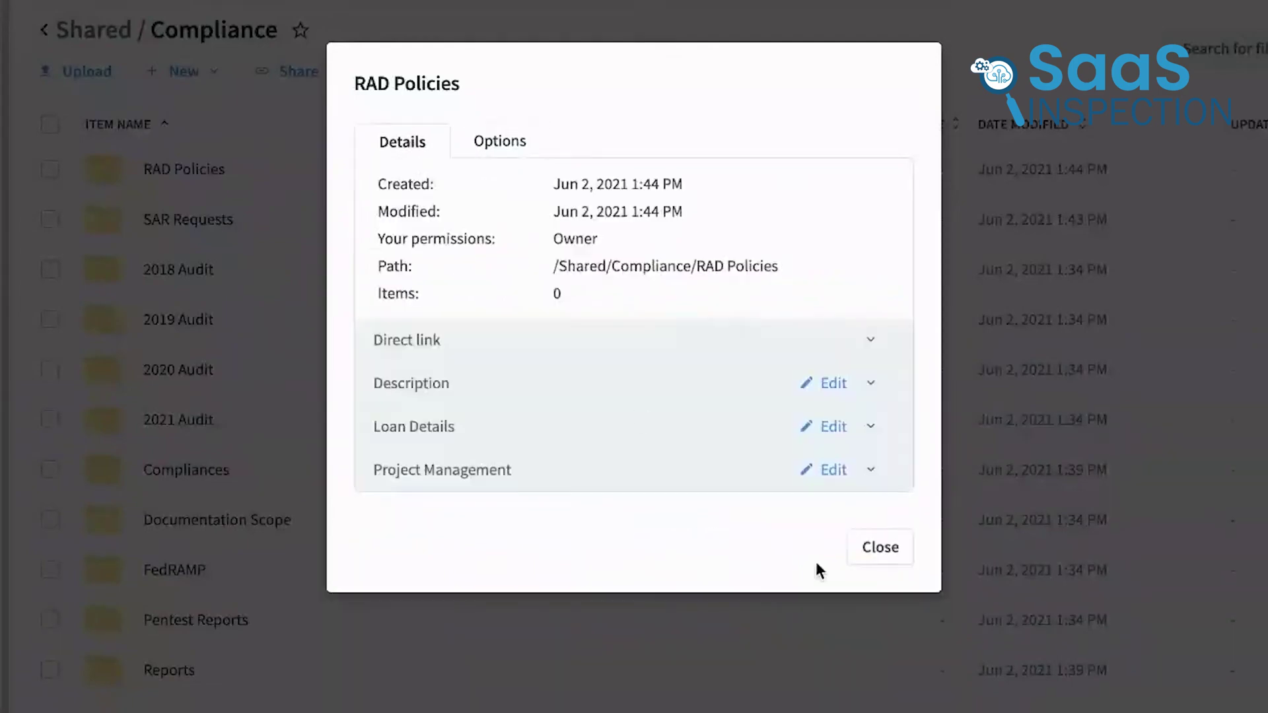
pyautogui.click(866, 560)
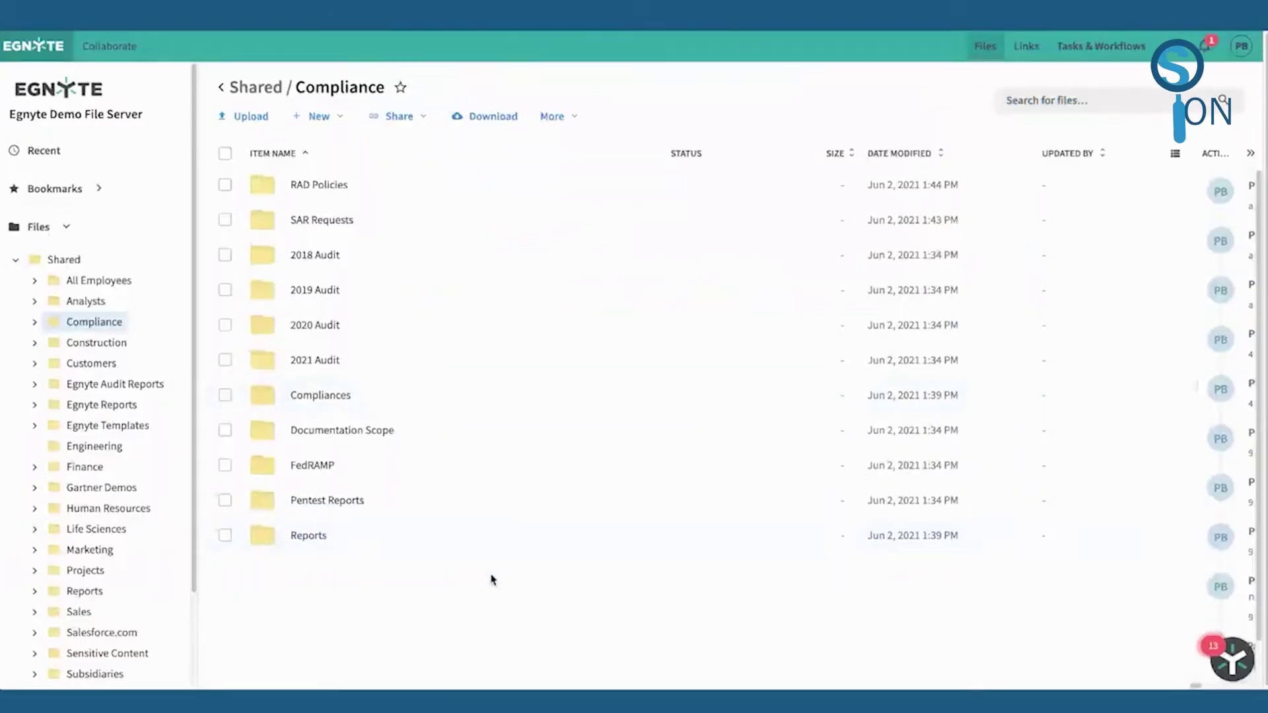